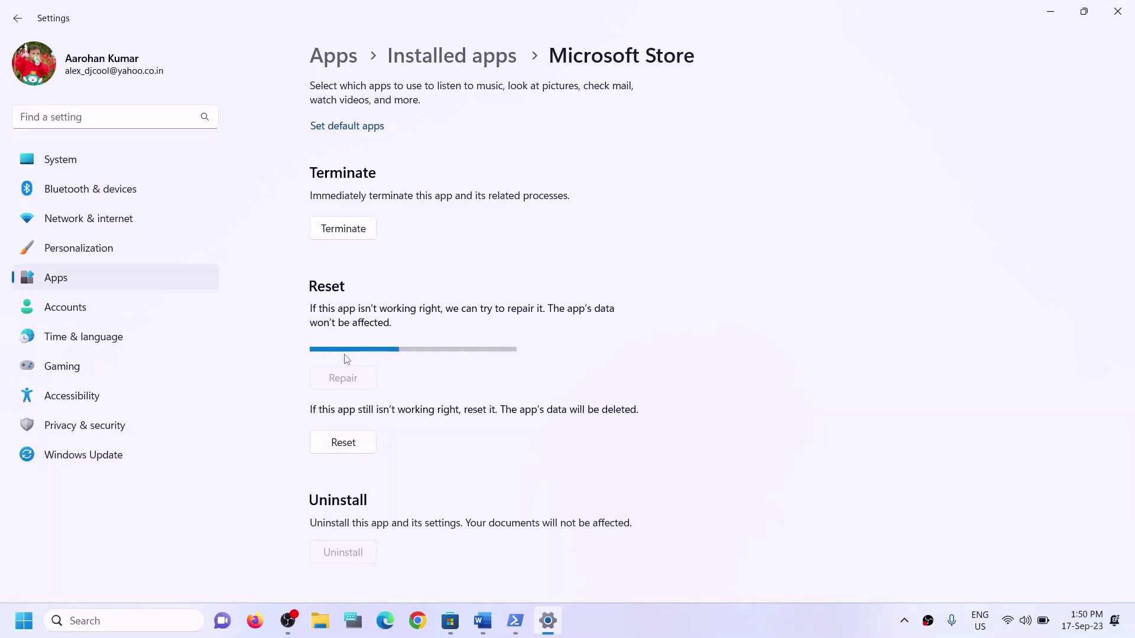
Reset the Microsoft Store app, then scroll the Word guide to Step 6
{"action": "left_click", "coordinate": [357, 427]}
{"action": "left_click", "coordinate": [430, 385]}
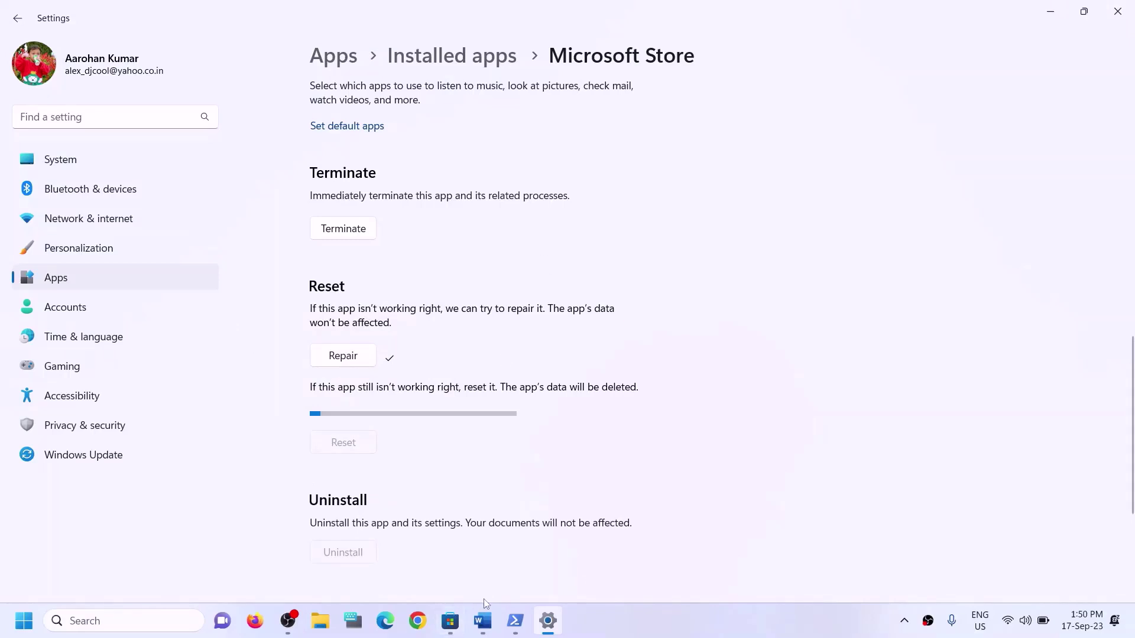
{"action": "left_click", "coordinate": [492, 623]}
{"action": "left_click_drag", "start_coordinate": [178, 430], "coordinate": [578, 430]}
{"action": "scroll", "coordinate": [353, 408], "scroll_direction": "down", "scroll_amount": 2}
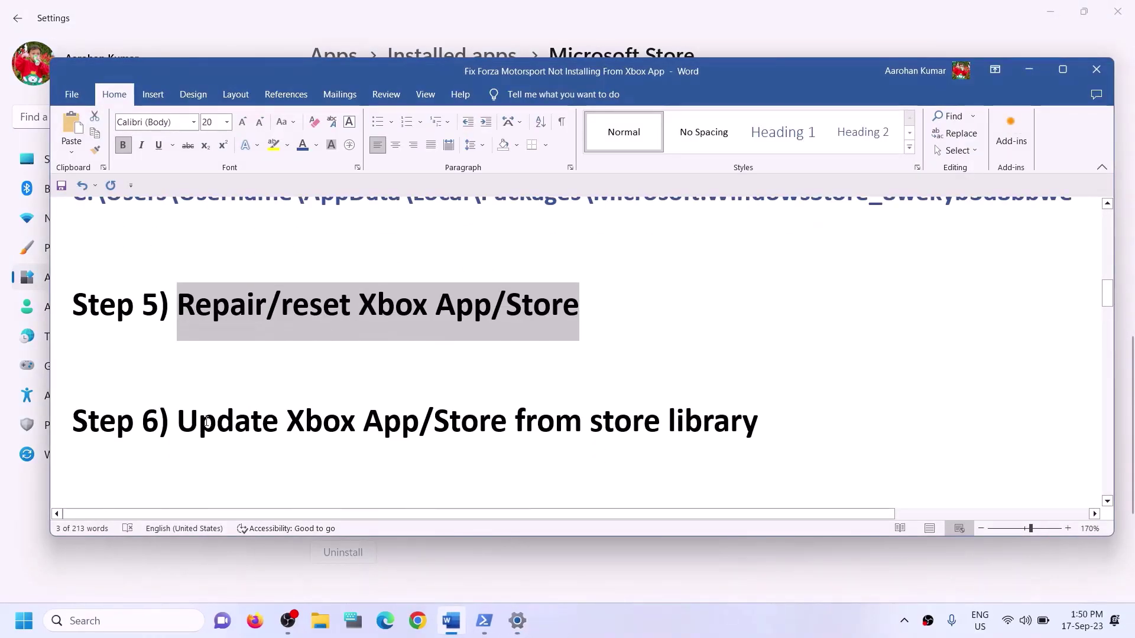
Search 'store' in Windows Search and launch Microsoft Store from the best match
{"action": "left_click_drag", "start_coordinate": [177, 431], "coordinate": [715, 432]}
{"action": "left_click", "coordinate": [136, 618]}
{"action": "type", "text": "store"}
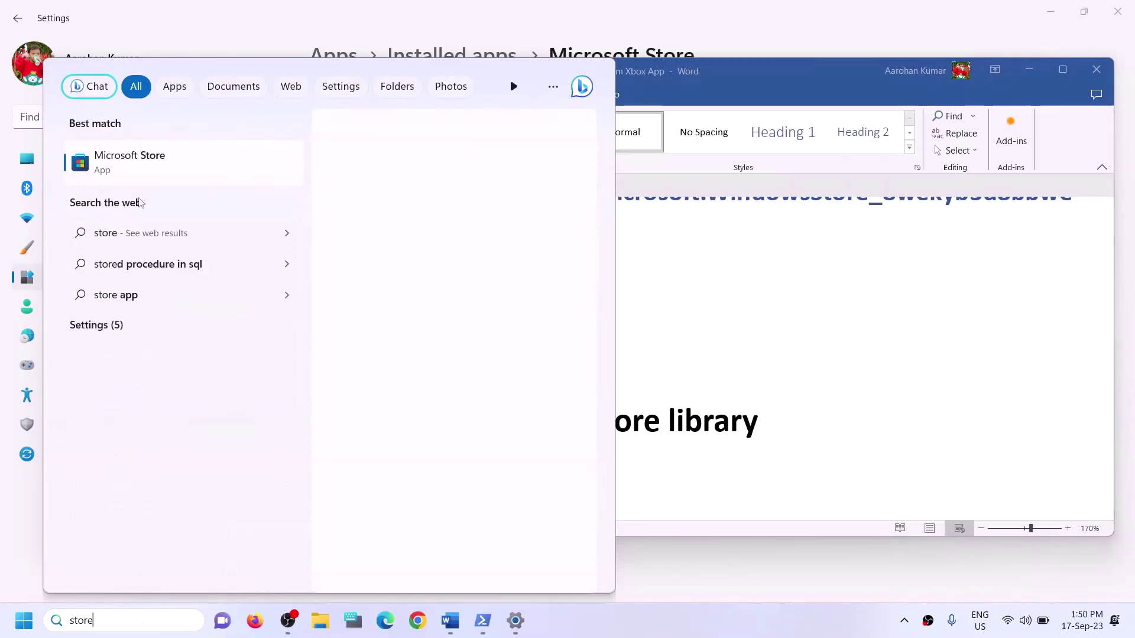
{"action": "left_click", "coordinate": [137, 202]}
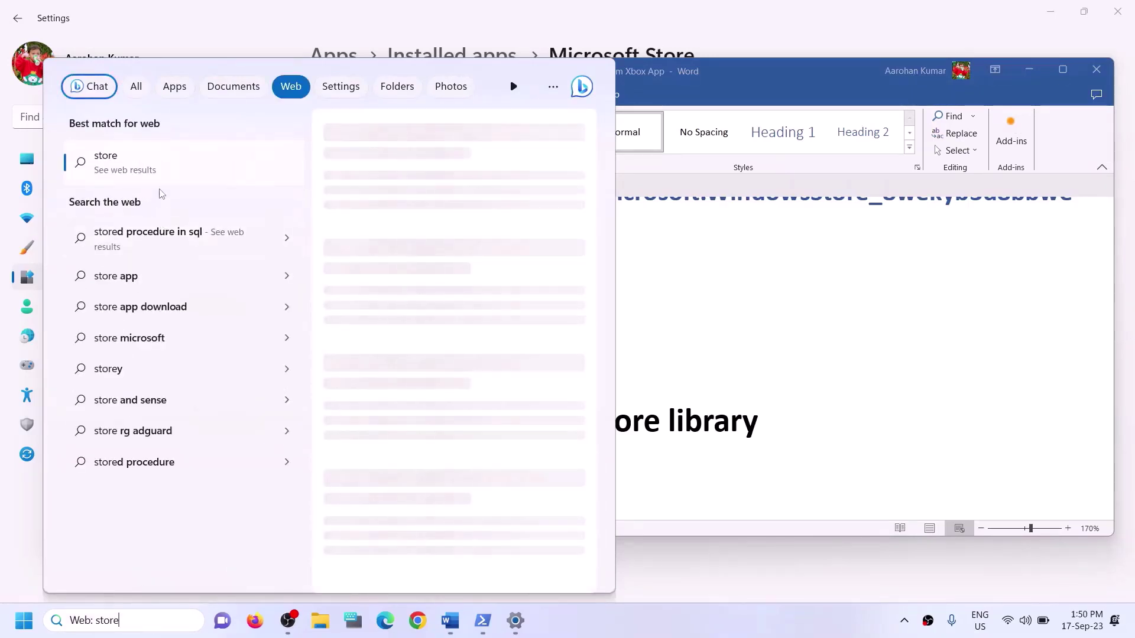
{"action": "left_click_drag", "start_coordinate": [119, 620], "coordinate": [3, 609]}
{"action": "type", "text": "s"}
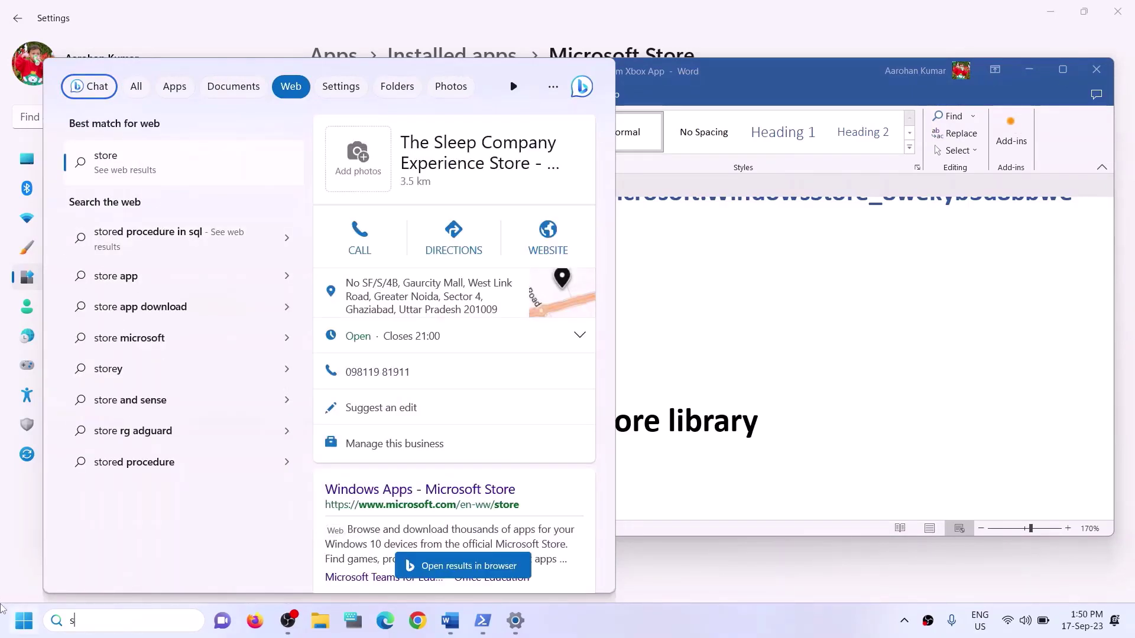
{"action": "type", "text": "tore"}
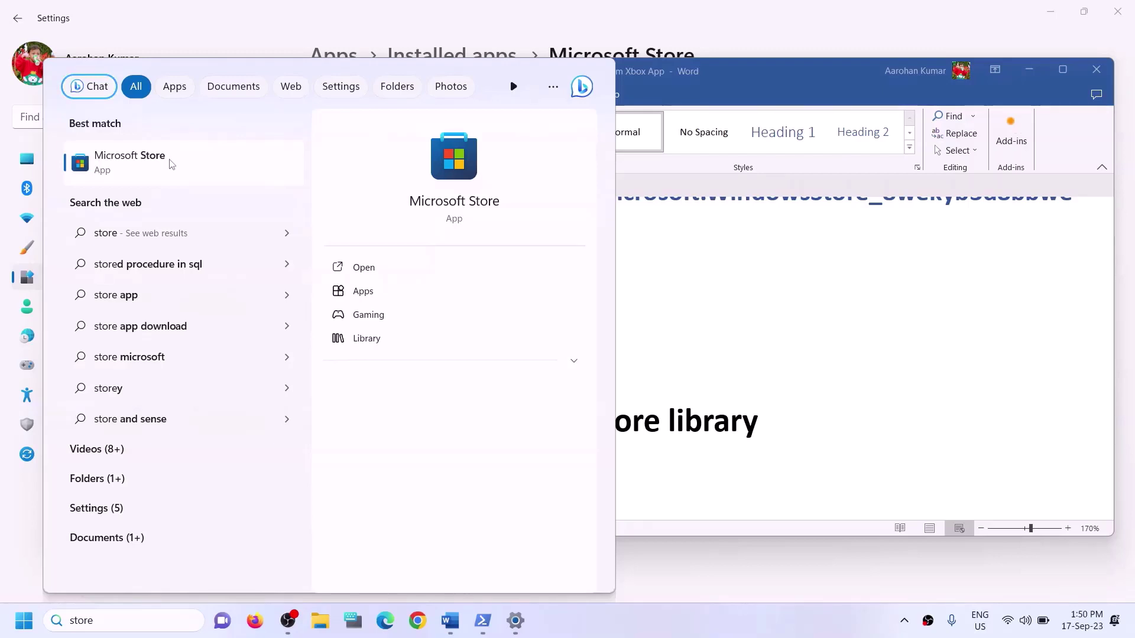
{"action": "left_click", "coordinate": [436, 177]}
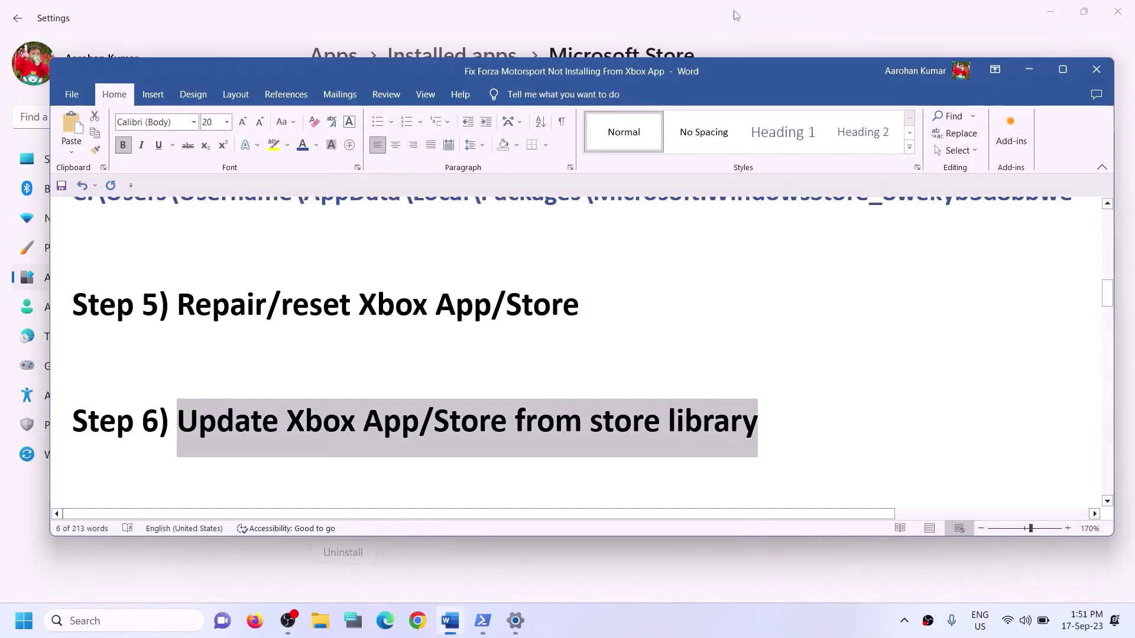
Maximize Microsoft Store, check Library updates with Forza Motorsport paused, then close the Store
{"action": "left_click", "coordinate": [92, 622]}
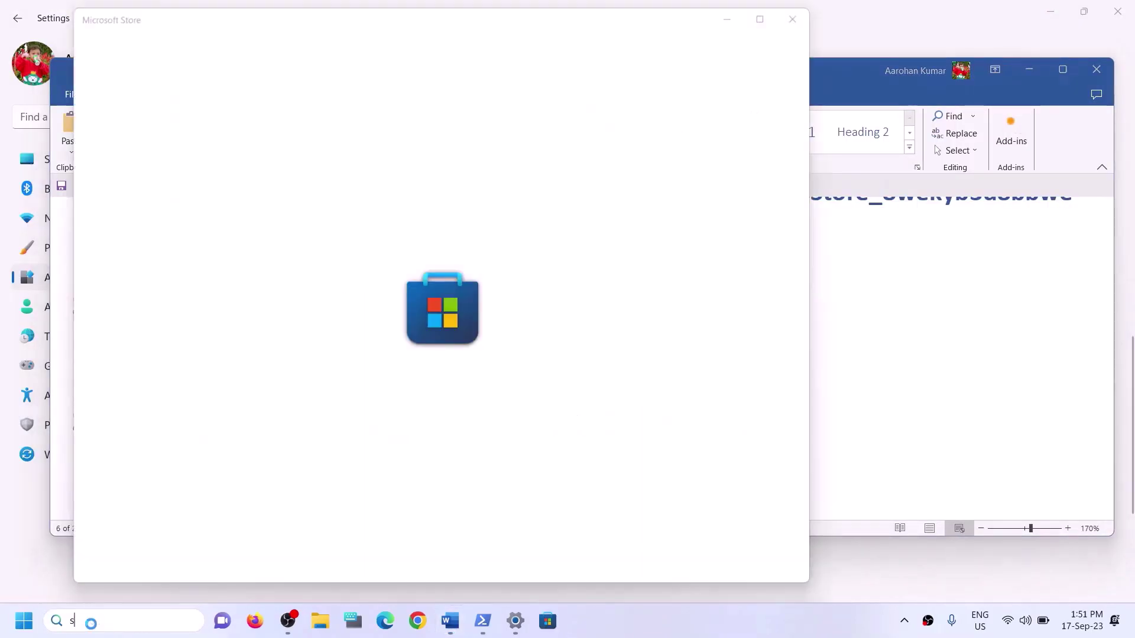
{"action": "type", "text": "steam"}
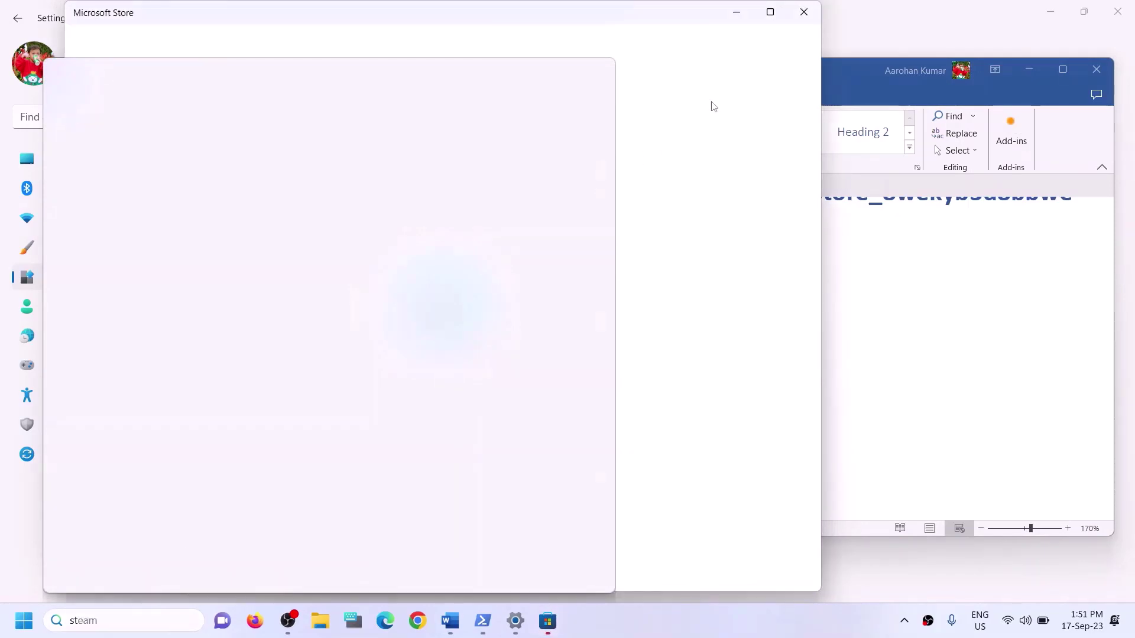
{"action": "left_click", "coordinate": [771, 13]}
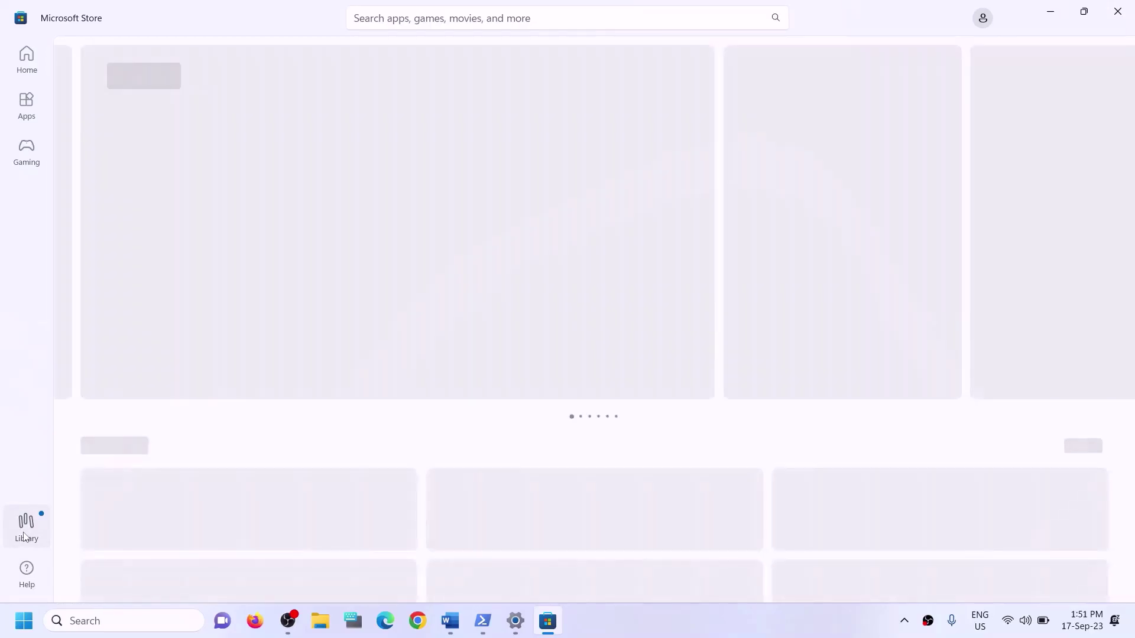
{"action": "left_click", "coordinate": [25, 535]}
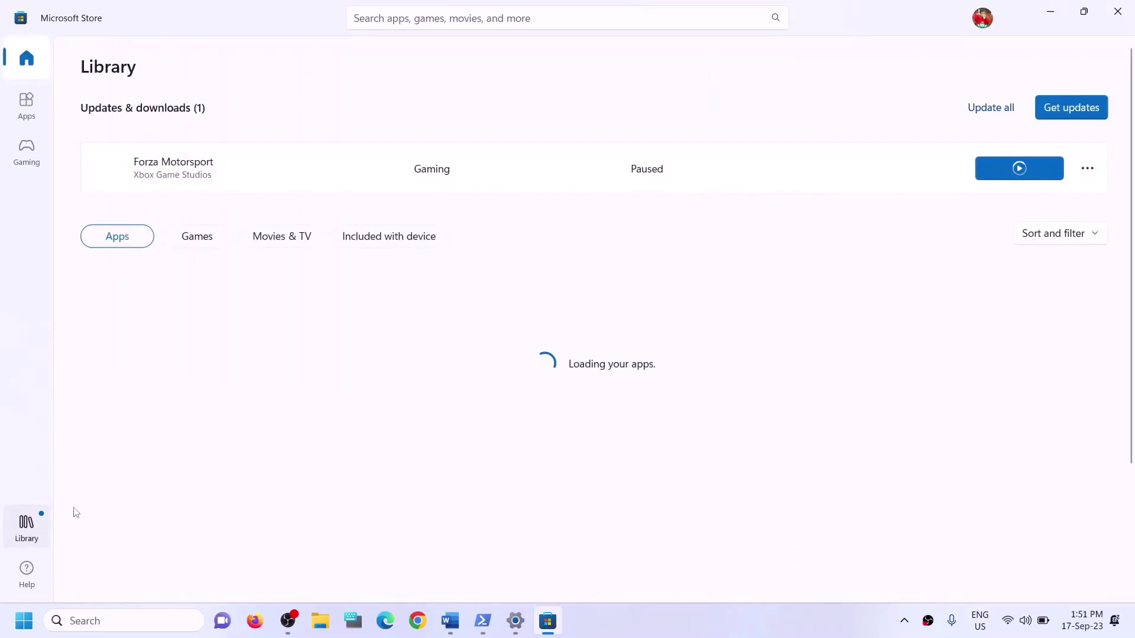
{"action": "left_click", "coordinate": [1073, 110]}
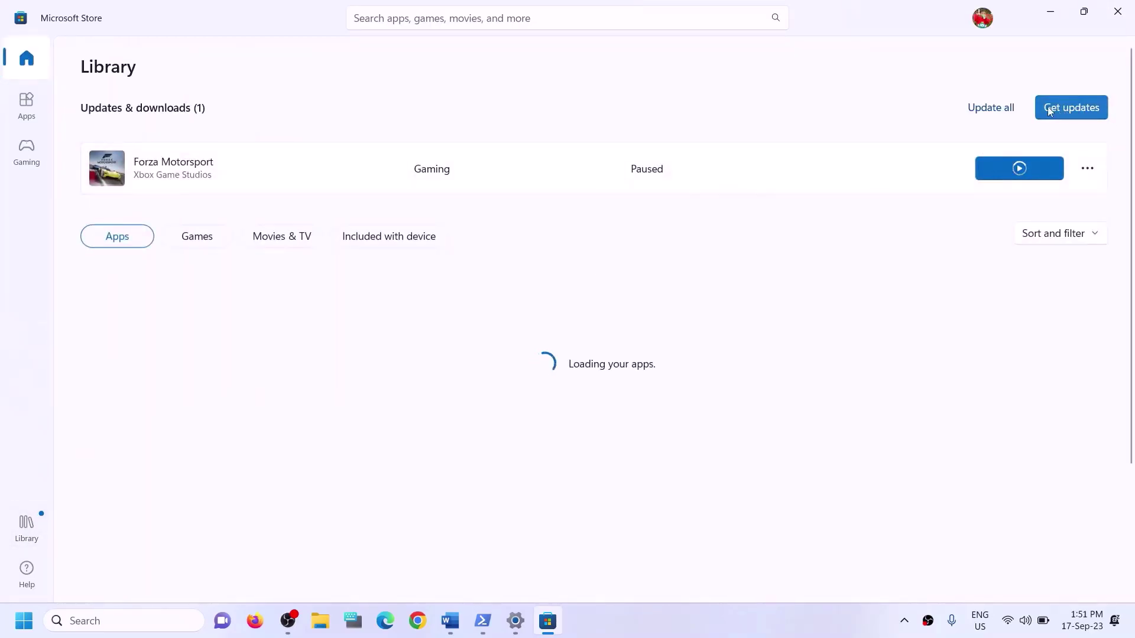
{"action": "left_click", "coordinate": [1082, 107]}
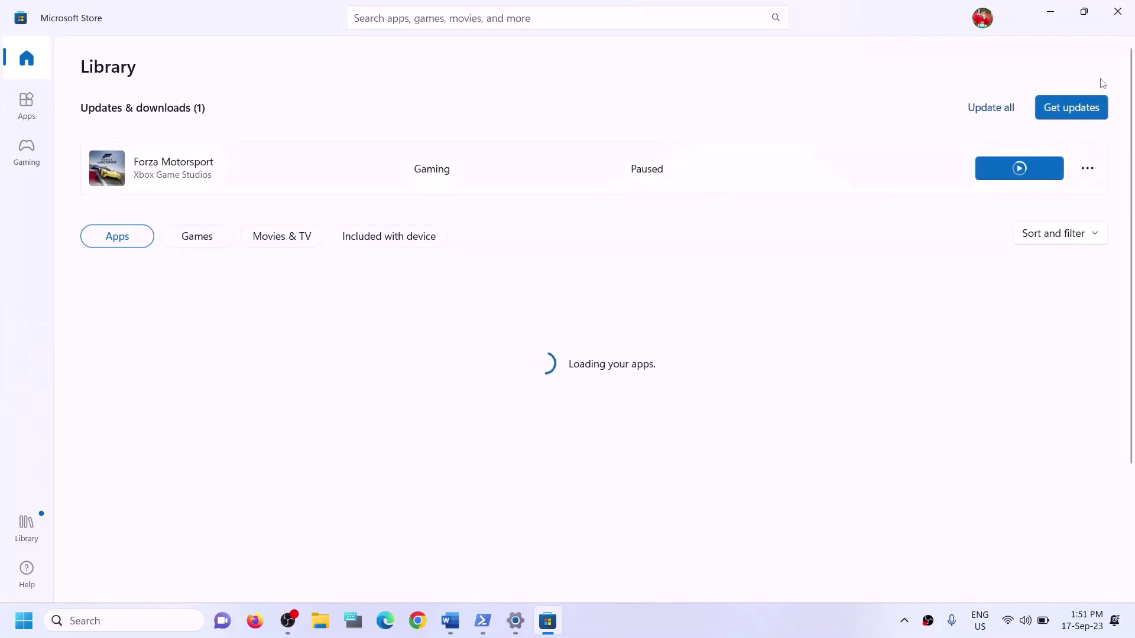
{"action": "left_click", "coordinate": [1116, 18]}
Select the Xbox Identity Provider link in the Word guide
{"action": "scroll", "coordinate": [406, 408], "scroll_direction": "down", "scroll_amount": 2}
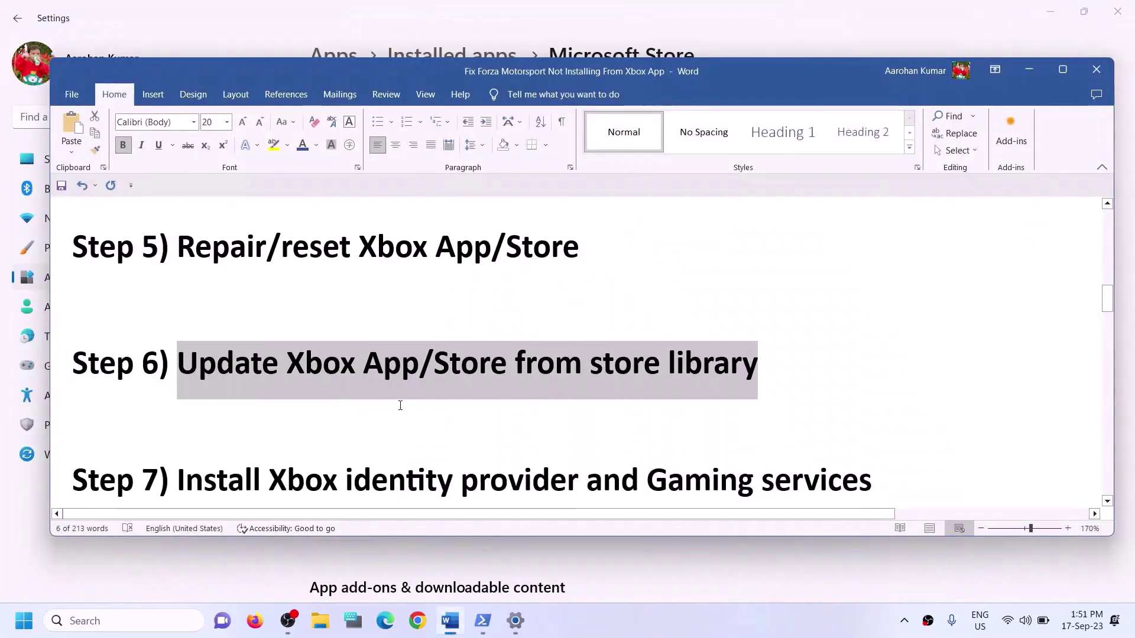
{"action": "scroll", "coordinate": [400, 406], "scroll_direction": "up", "scroll_amount": 1}
{"action": "scroll", "coordinate": [400, 406], "scroll_direction": "down", "scroll_amount": 1}
{"action": "scroll", "coordinate": [400, 407], "scroll_direction": "down", "scroll_amount": 1}
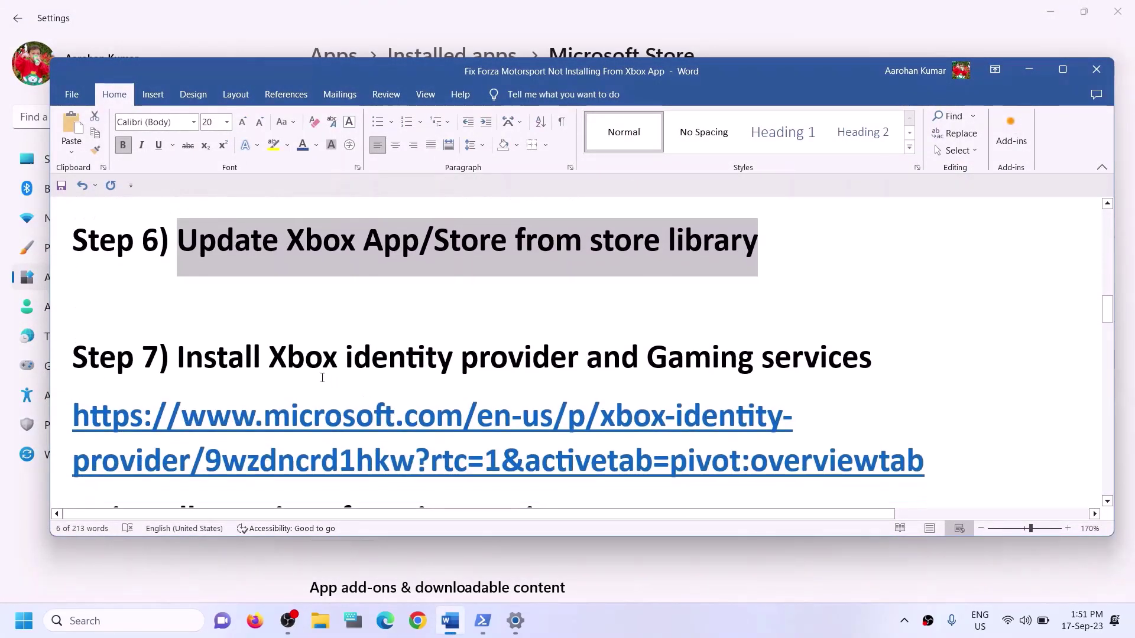
{"action": "left_click_drag", "start_coordinate": [269, 357], "coordinate": [872, 356]}
{"action": "scroll", "coordinate": [888, 402], "scroll_direction": "down", "scroll_amount": 1}
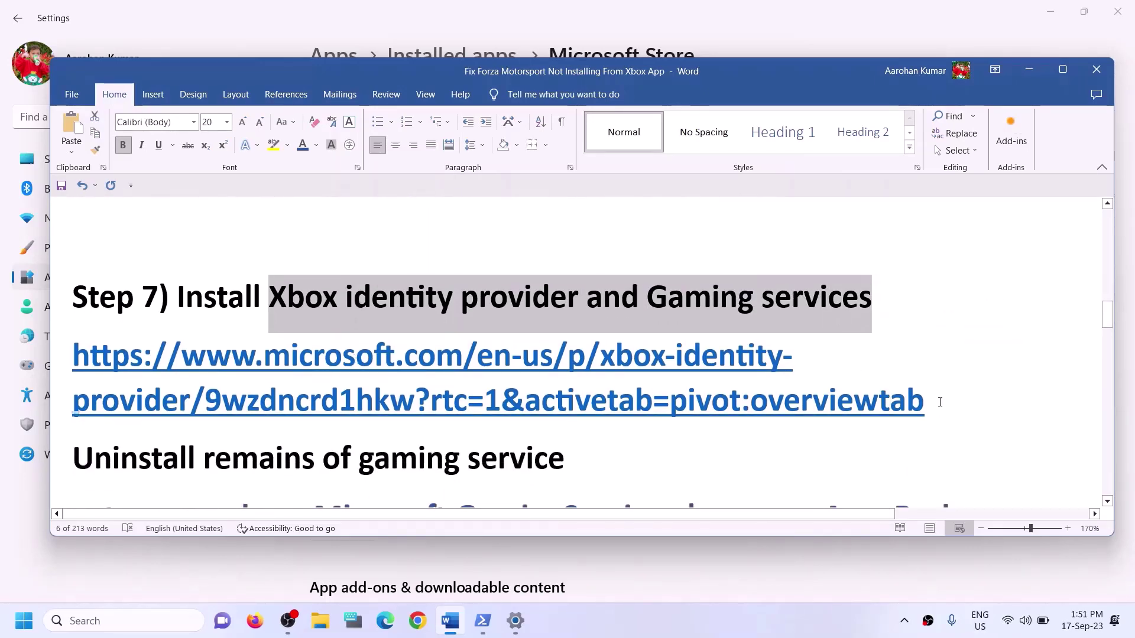
{"action": "triple_click", "coordinate": [940, 401]}
{"action": "key", "text": "ctrl+c"}
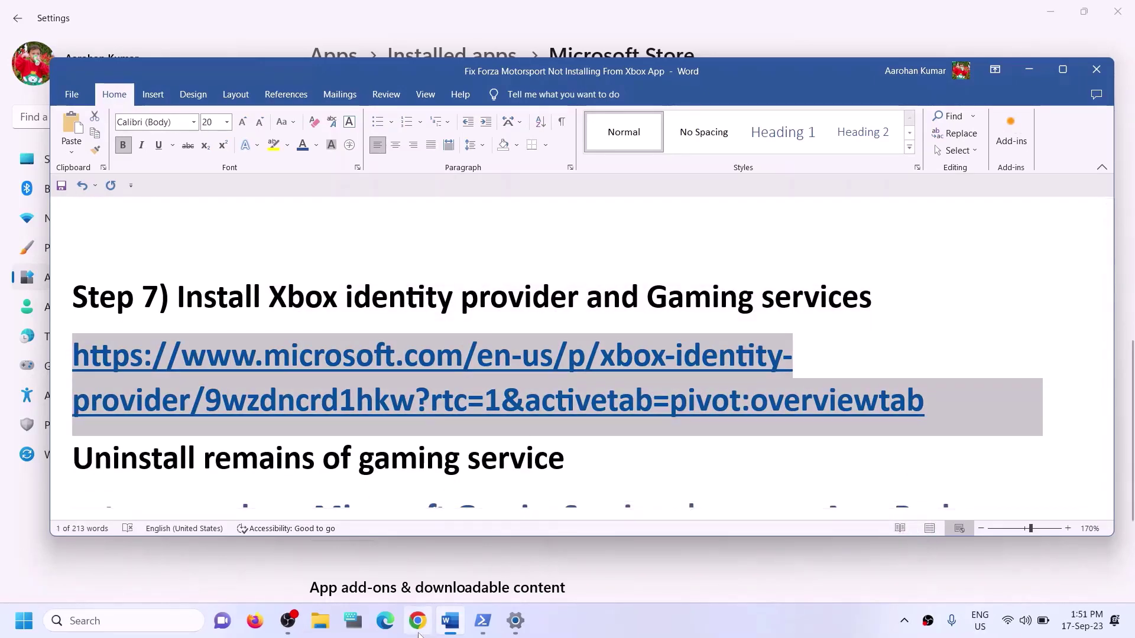
Load the Xbox Identity Provider page in Chrome, open its Store listing, then close it
{"action": "left_click", "coordinate": [418, 621]}
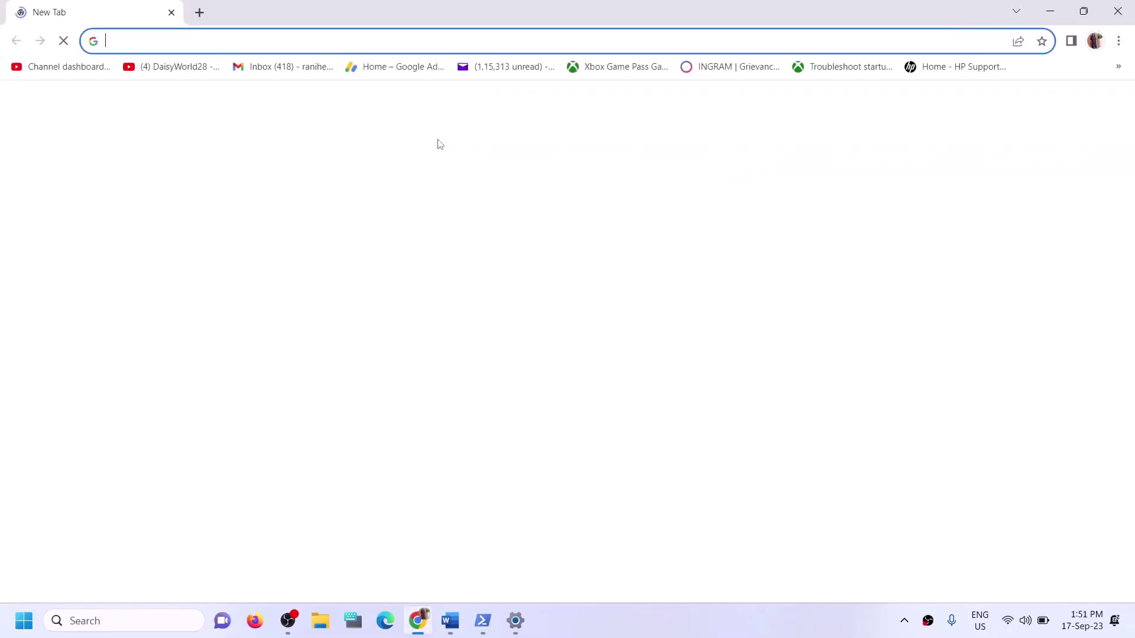
{"action": "key", "text": "ctrl+v"}
{"action": "key", "text": "Return"}
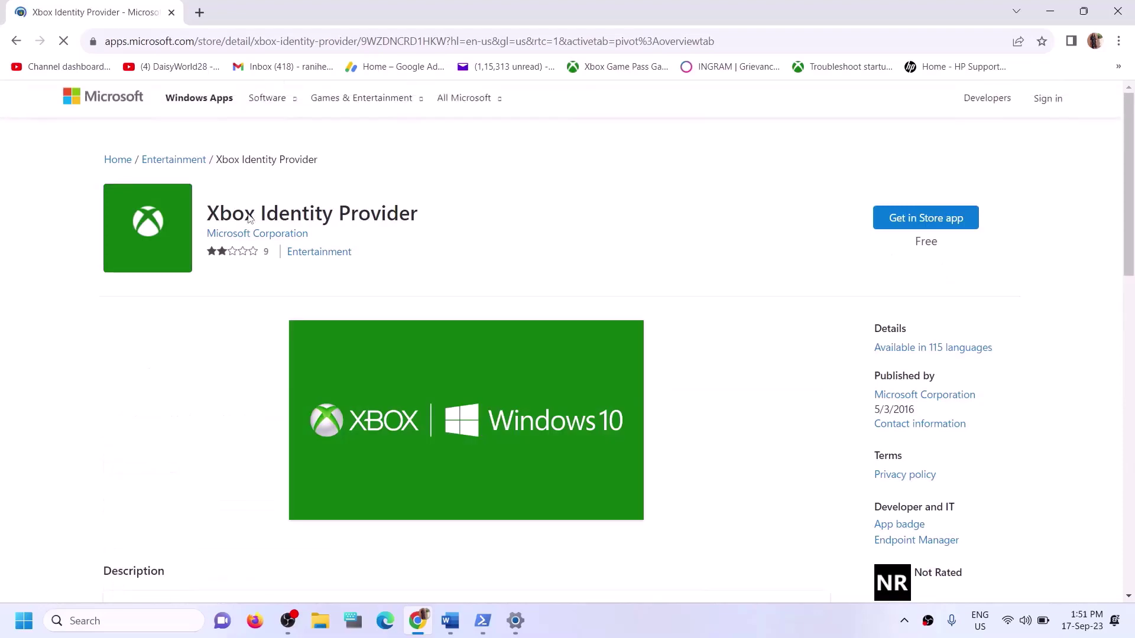
{"action": "left_click_drag", "start_coordinate": [232, 217], "coordinate": [364, 229]}
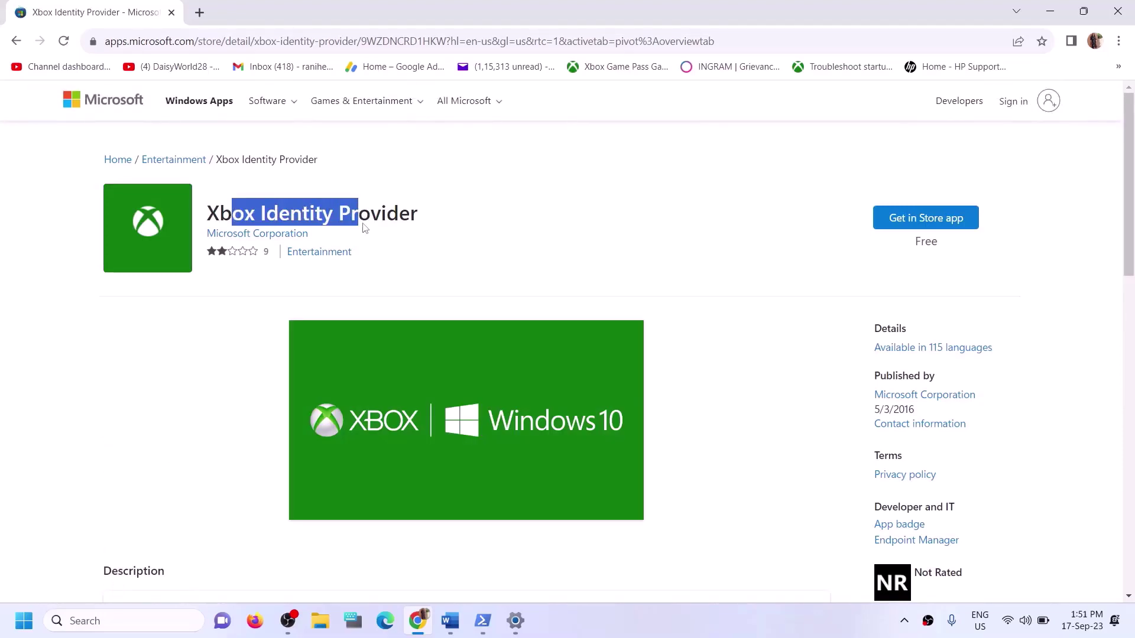
{"action": "left_click", "coordinate": [906, 230]}
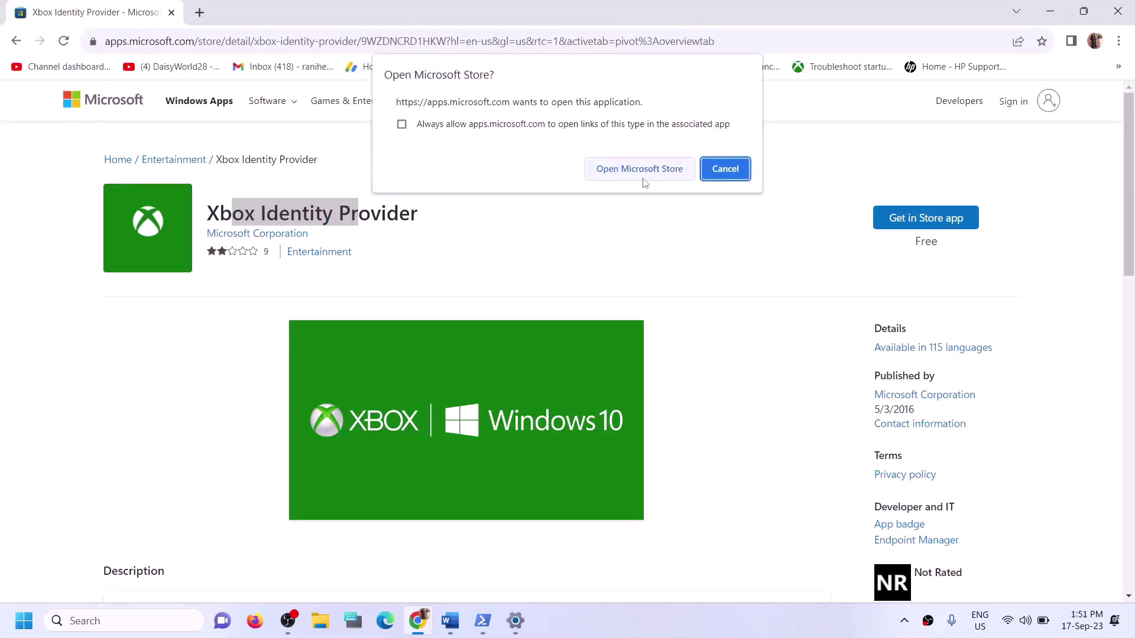
{"action": "left_click", "coordinate": [619, 172]}
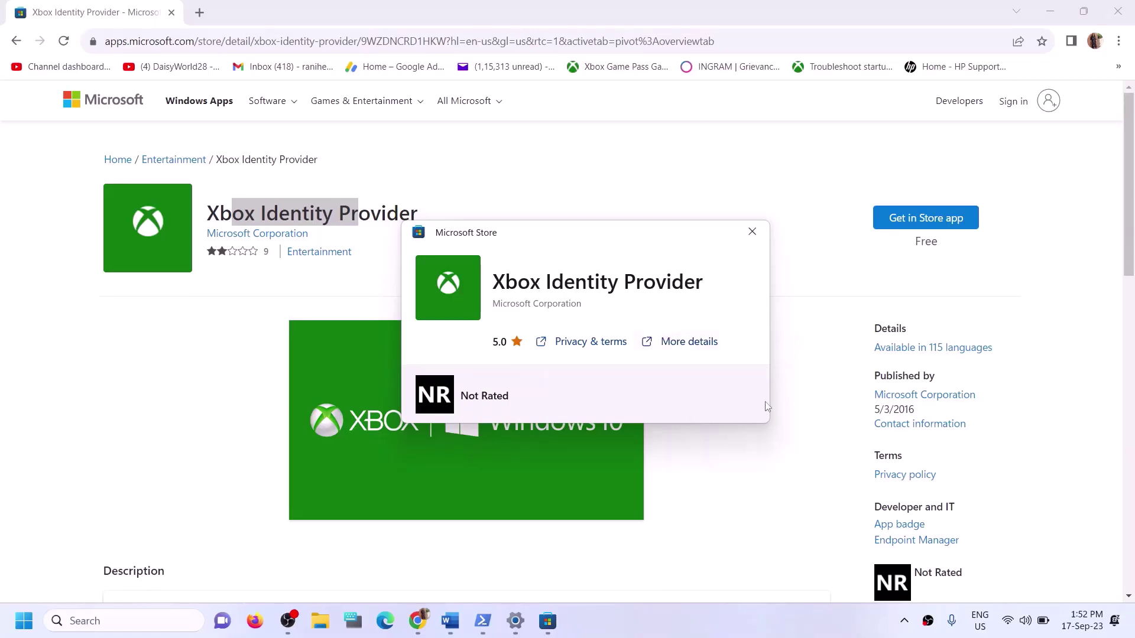
{"action": "left_click", "coordinate": [753, 231]}
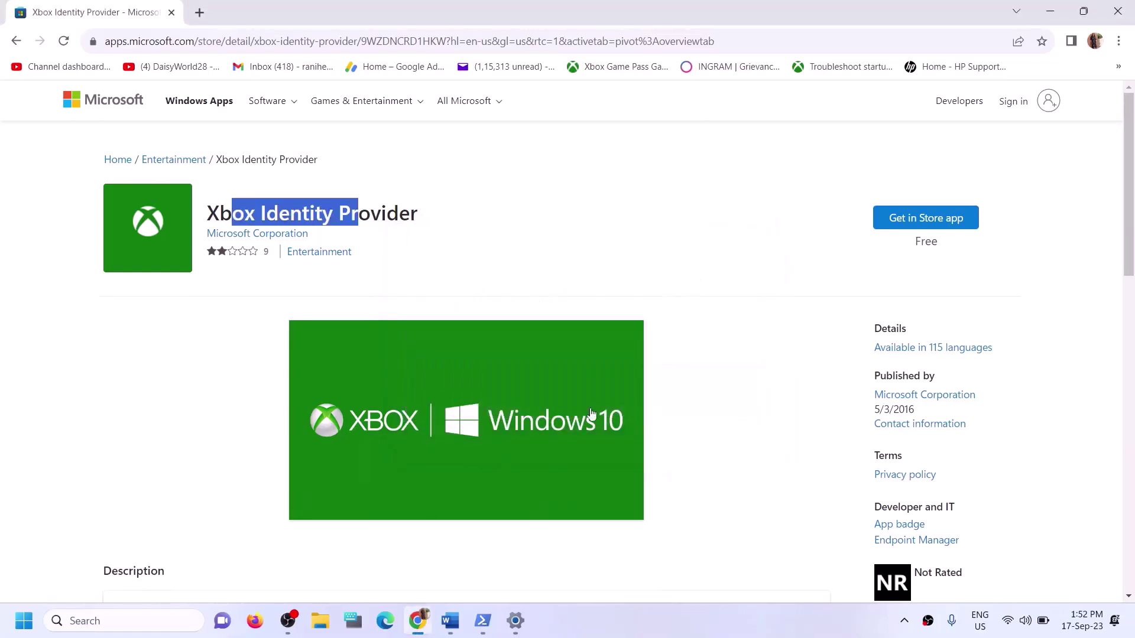
{"action": "left_click", "coordinate": [451, 620]}
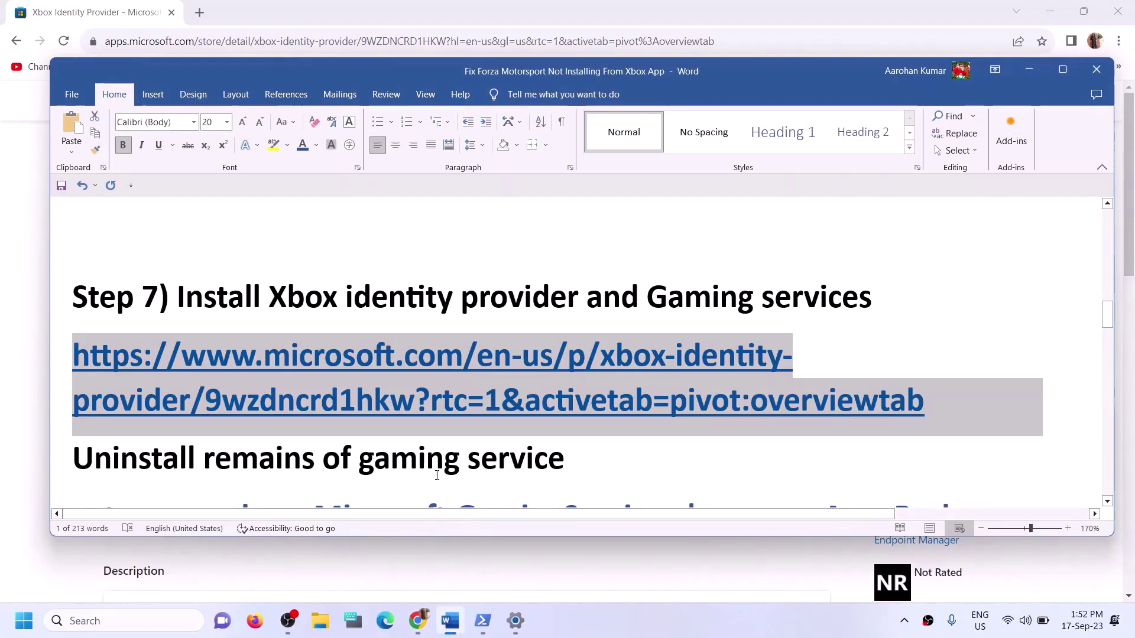
Copy the Microsoft.GamingServices removal command from the Word guide
{"action": "scroll", "coordinate": [437, 475], "scroll_direction": "down", "scroll_amount": 1}
{"action": "scroll", "coordinate": [437, 475], "scroll_direction": "down", "scroll_amount": 2}
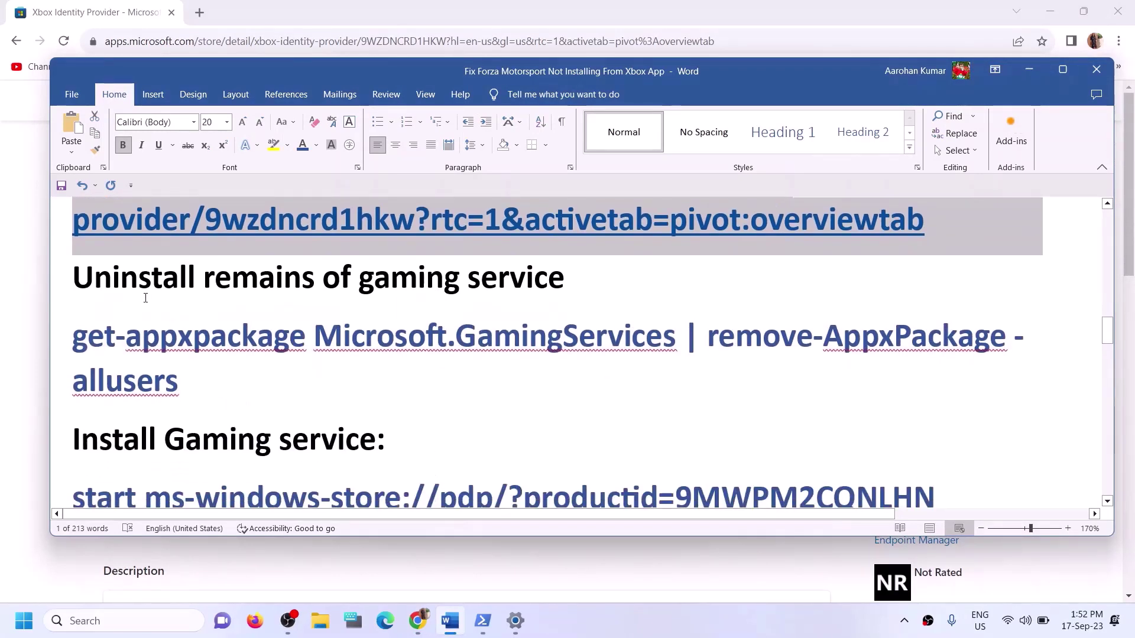
{"action": "left_click_drag", "start_coordinate": [204, 378], "coordinate": [99, 363]}
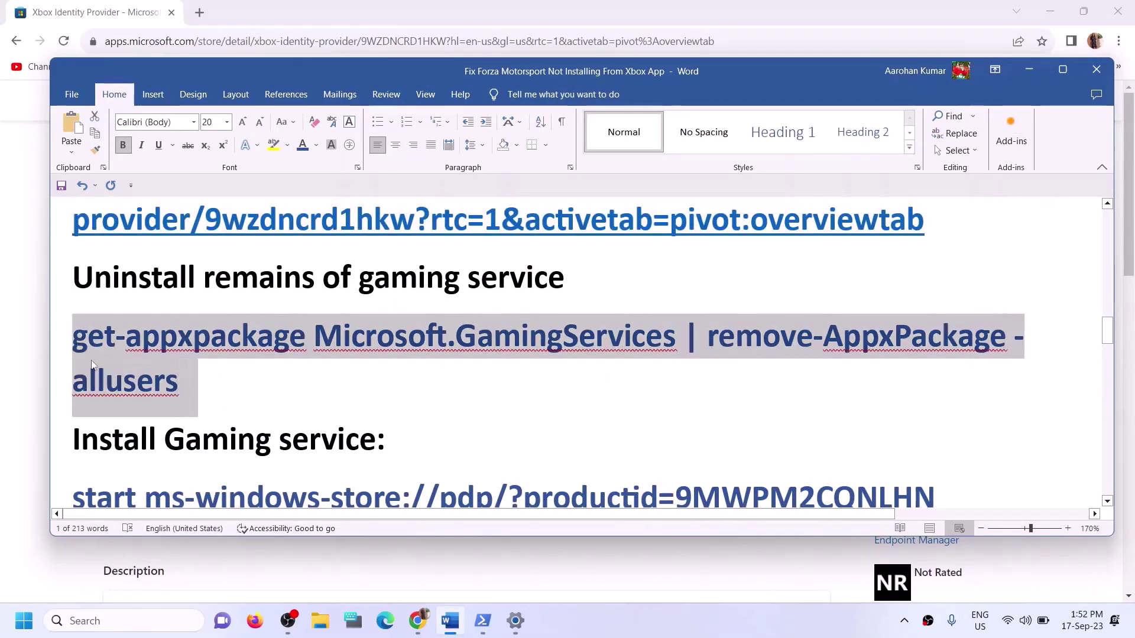
{"action": "right_click", "coordinate": [99, 363]}
{"action": "left_click", "coordinate": [133, 408]}
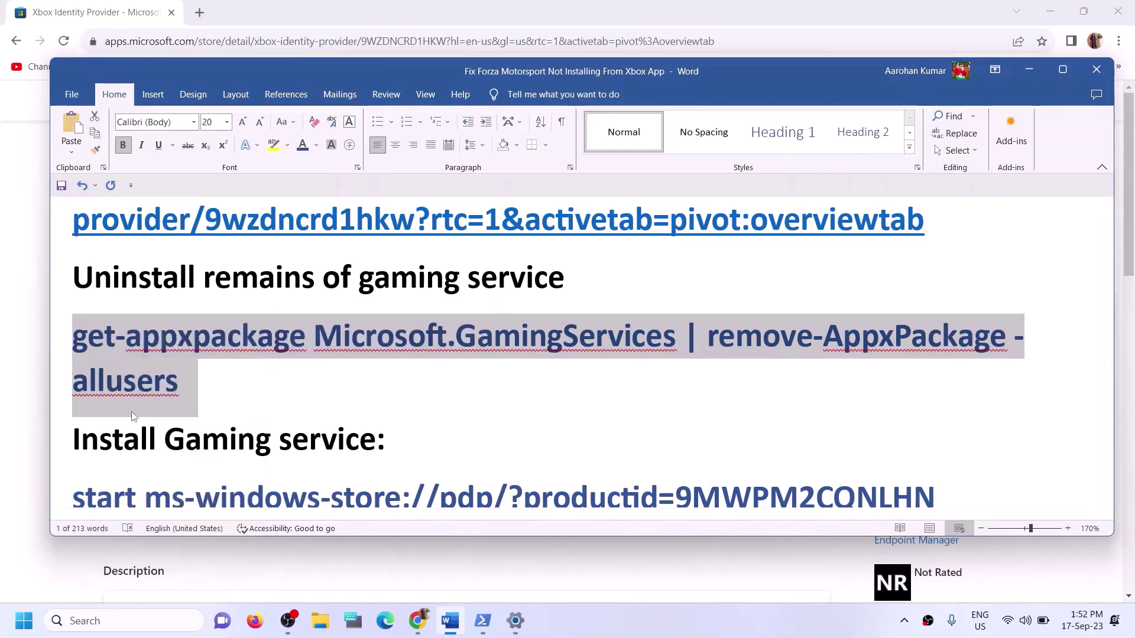
Run the Gaming Services removal command in an administrator Windows PowerShell
{"action": "left_click", "coordinate": [177, 621]}
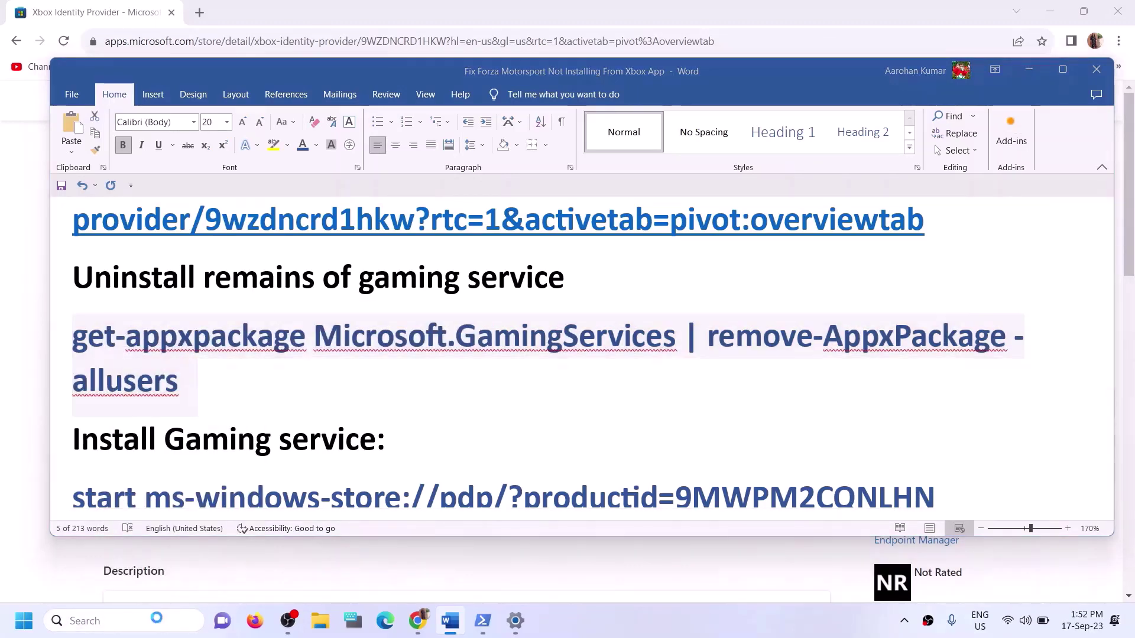
{"action": "type", "text": "powers"}
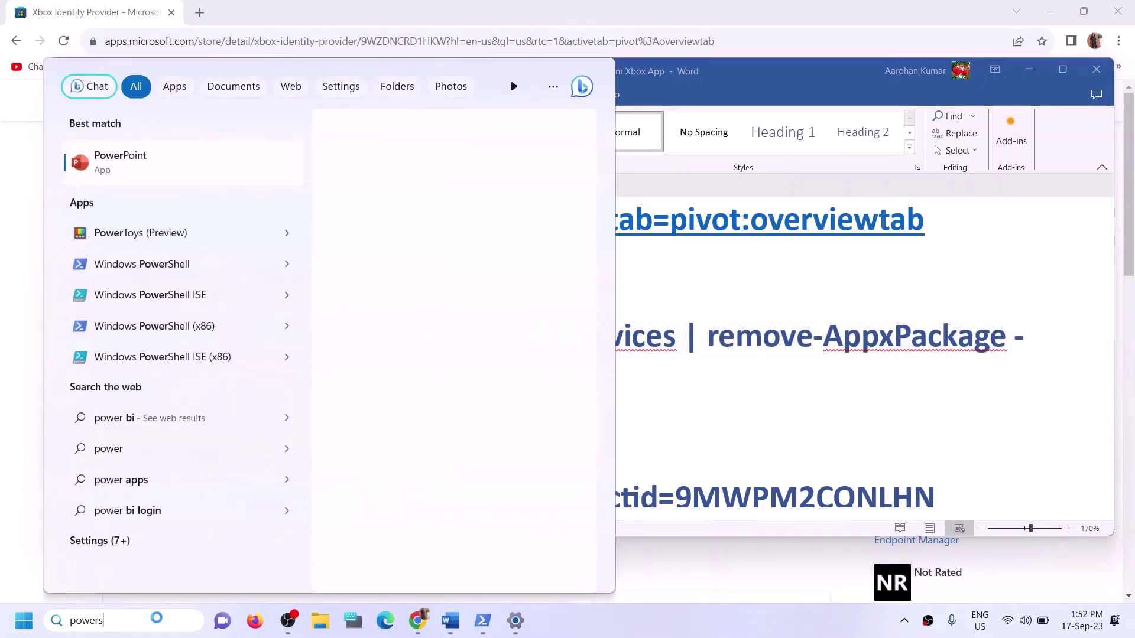
{"action": "type", "text": "hell"}
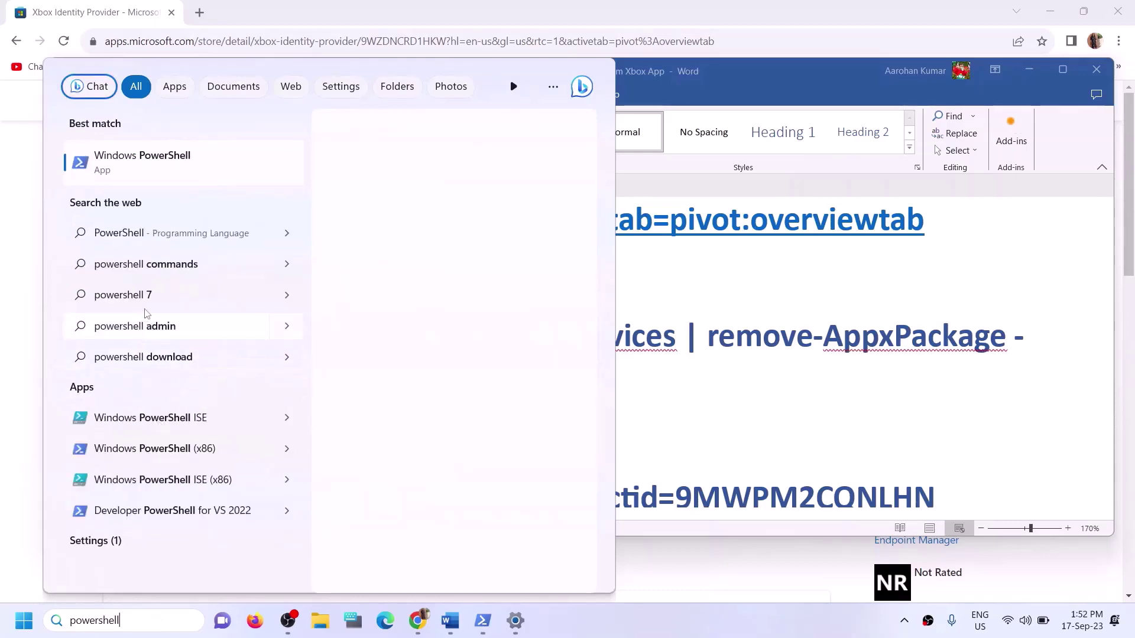
{"action": "right_click", "coordinate": [239, 174]}
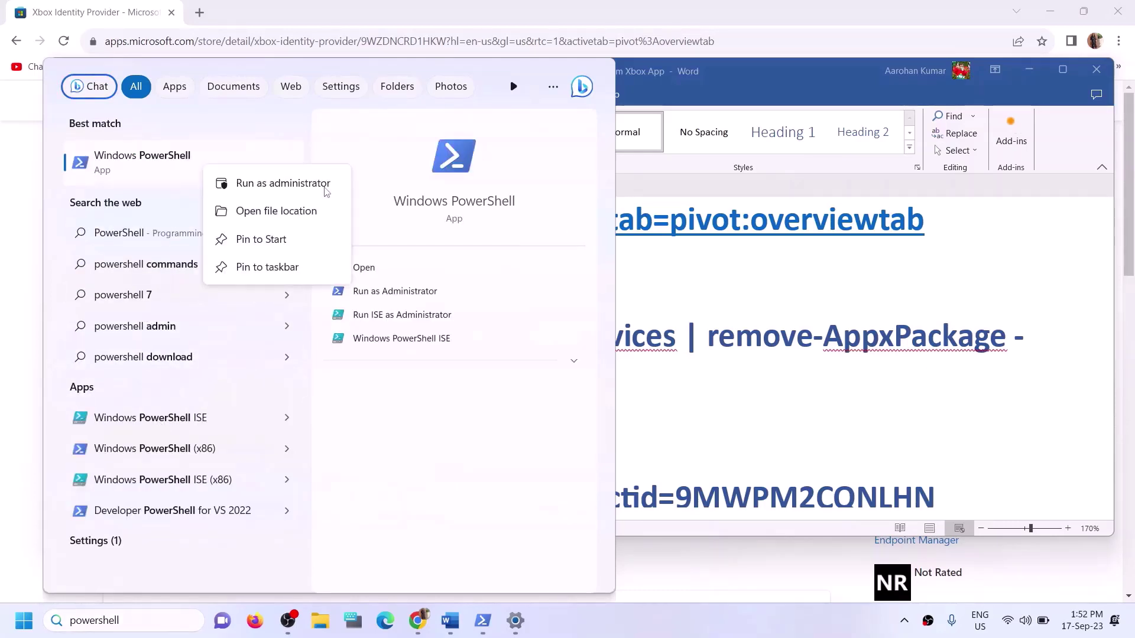
{"action": "left_click", "coordinate": [291, 188]}
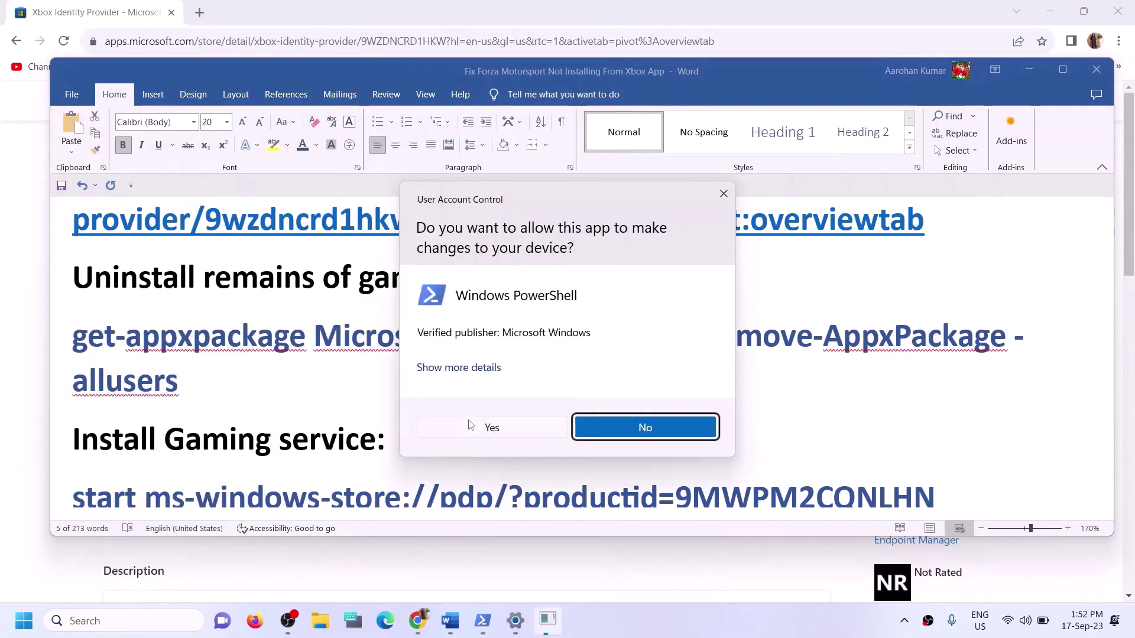
{"action": "left_click", "coordinate": [470, 424]}
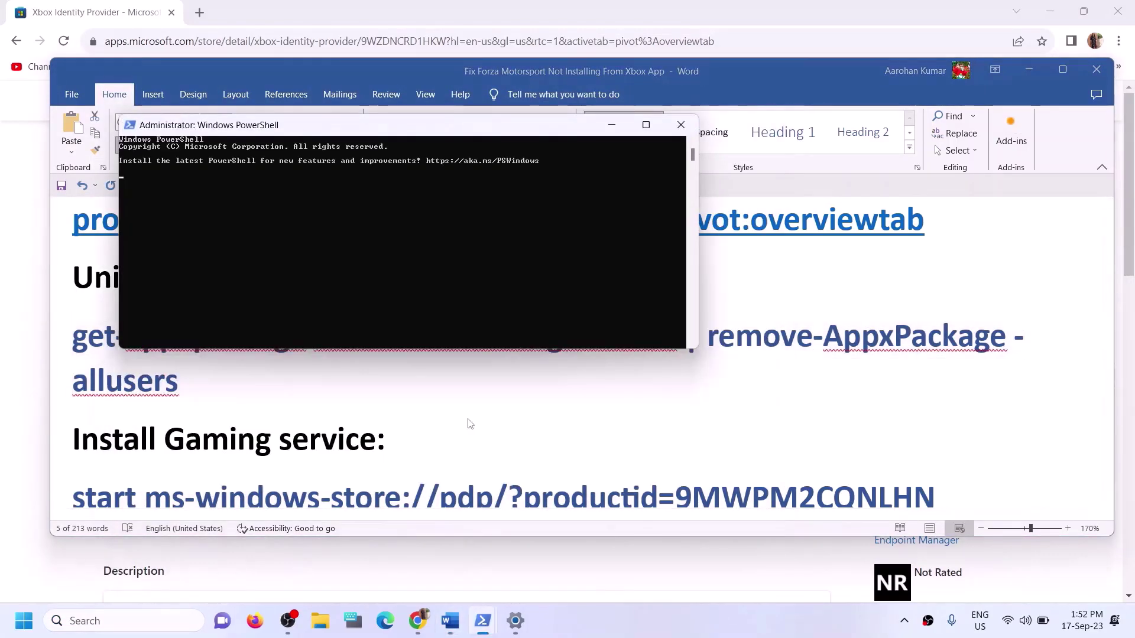
{"action": "key", "text": "ctrl+v"}
{"action": "key", "text": "Return"}
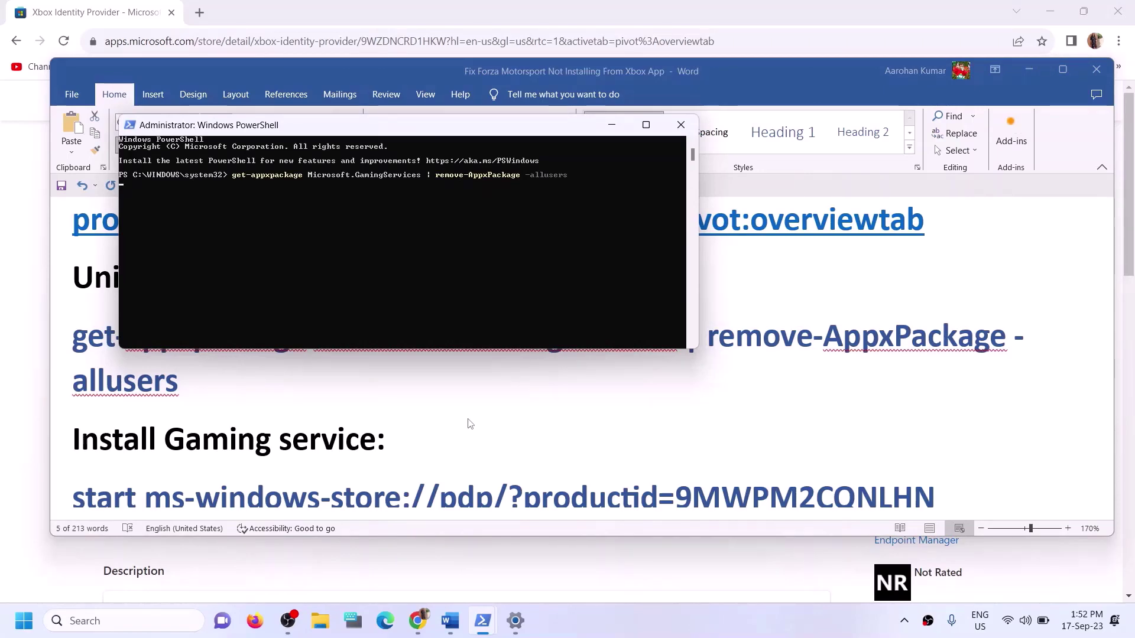
Copy the start ms-windows-store command from Word and run it in PowerShell
{"action": "key", "text": "alt+Tab"}
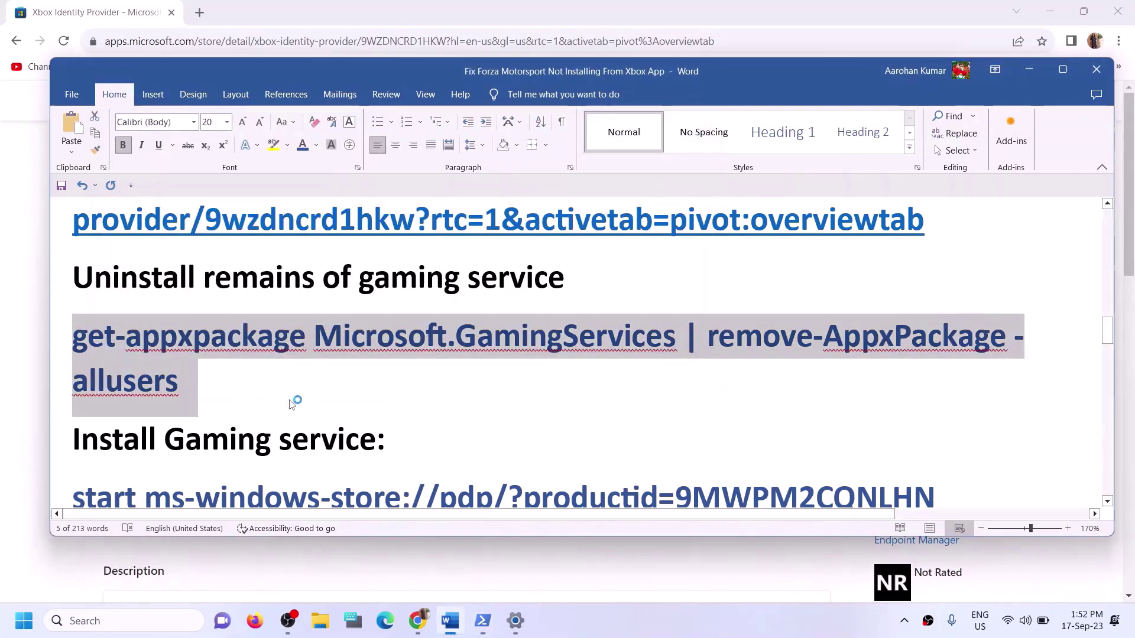
{"action": "scroll", "coordinate": [295, 401], "scroll_direction": "down", "scroll_amount": 2}
{"action": "left_click_drag", "start_coordinate": [940, 369], "coordinate": [72, 381]}
{"action": "key", "text": "alt+Tab"}
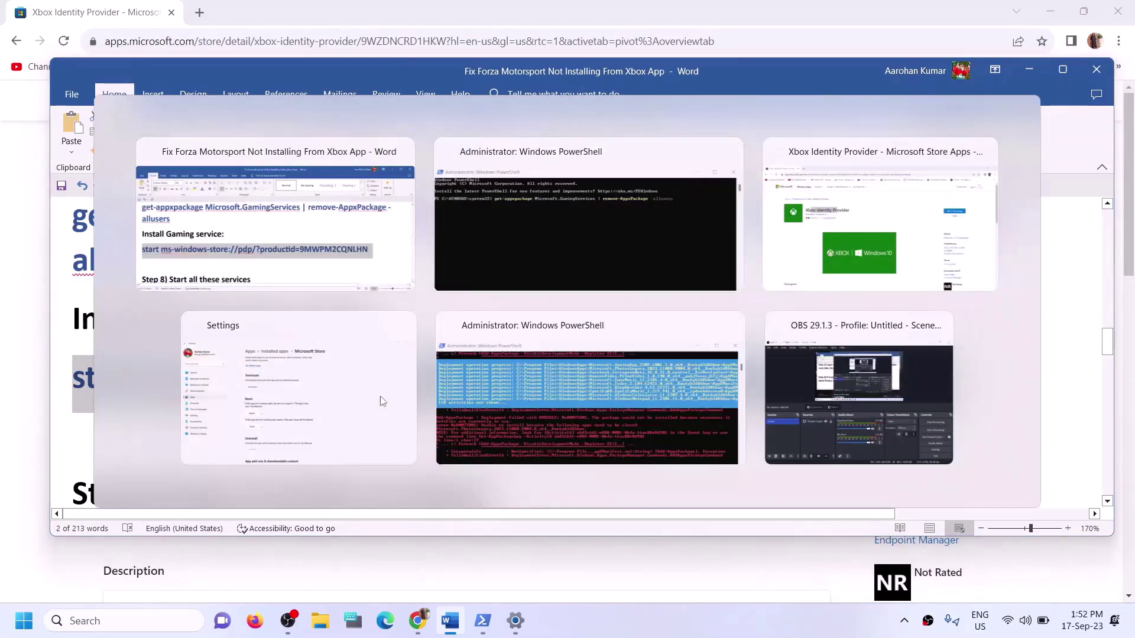
{"action": "right_click", "coordinate": [400, 252]}
{"action": "key", "text": "Return"}
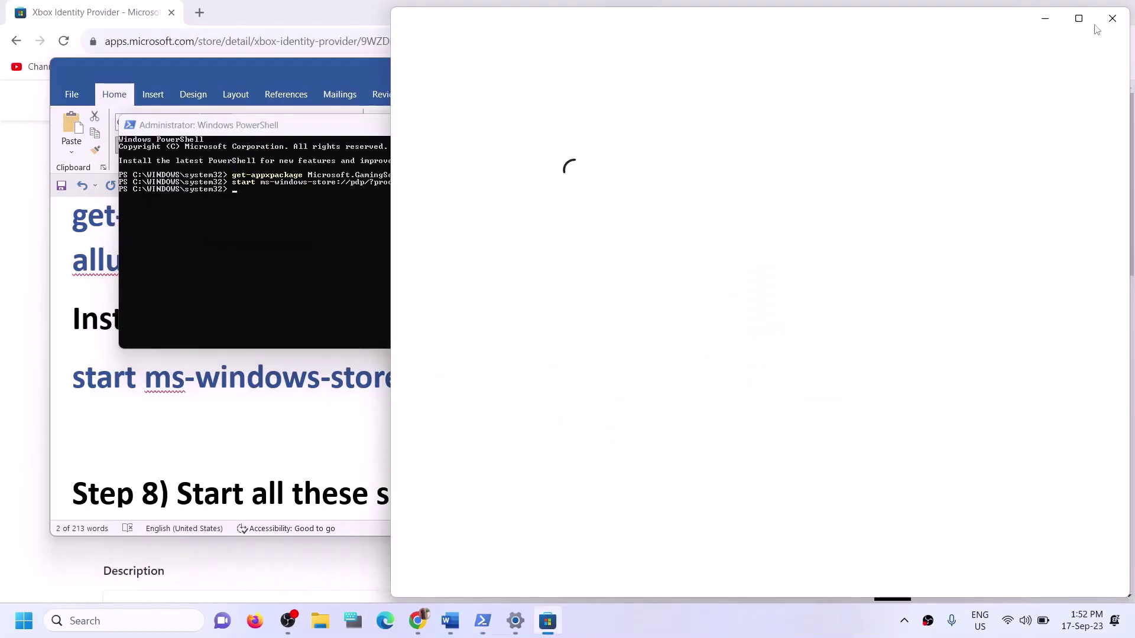
Install Gaming Services from its Store page, approving the UAC prompt, then return to Word
{"action": "left_click", "coordinate": [1078, 18]}
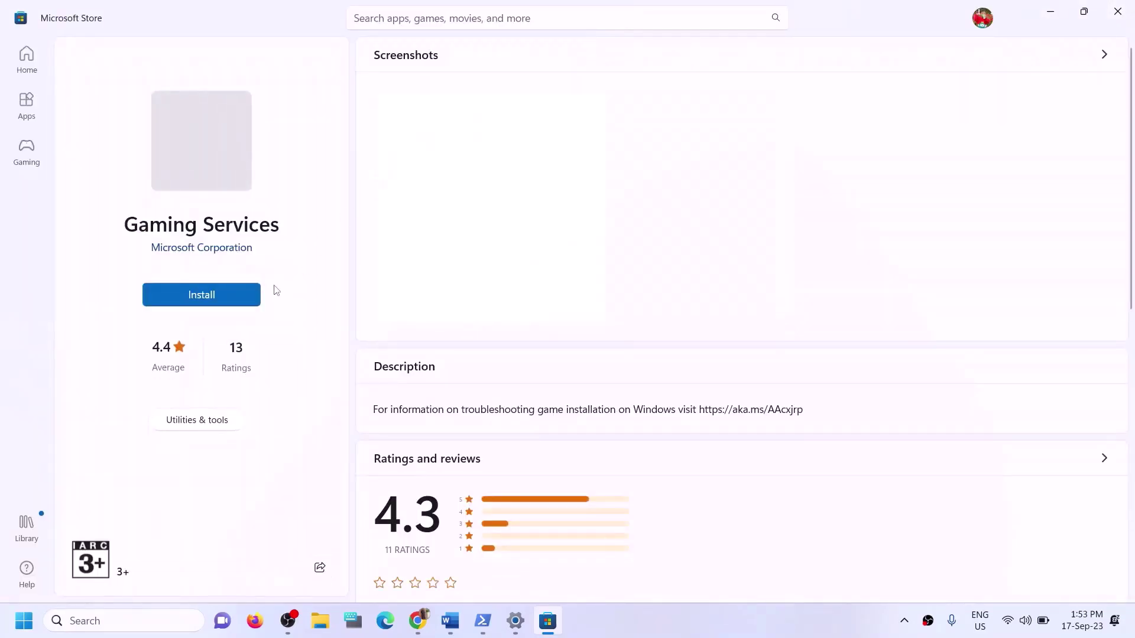
{"action": "left_click", "coordinate": [214, 297]}
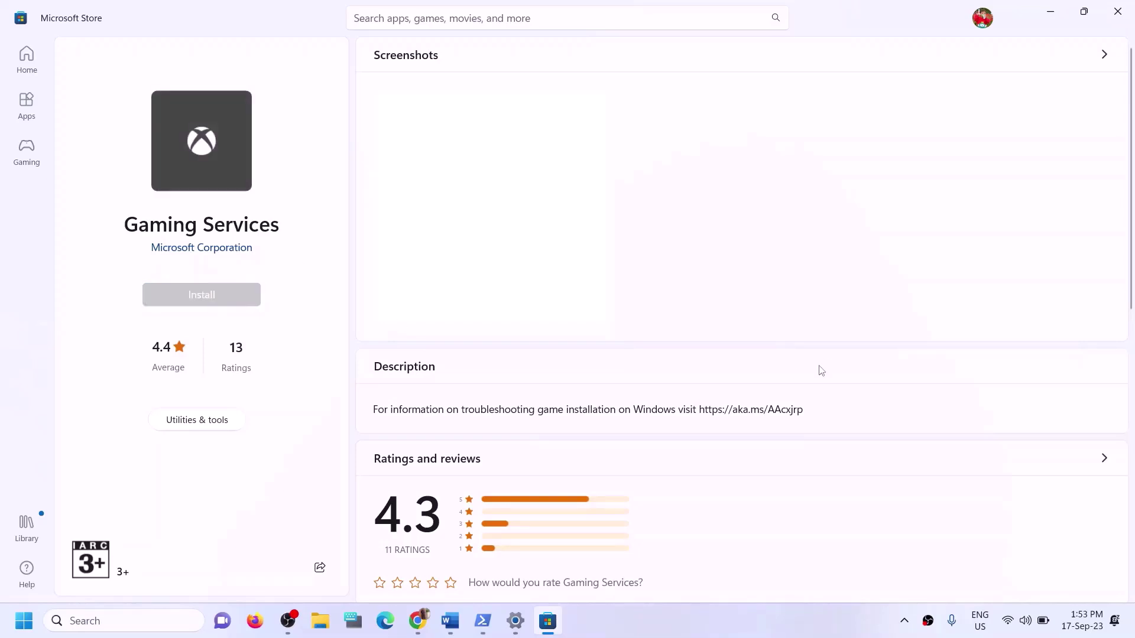
{"action": "left_click", "coordinate": [488, 432]}
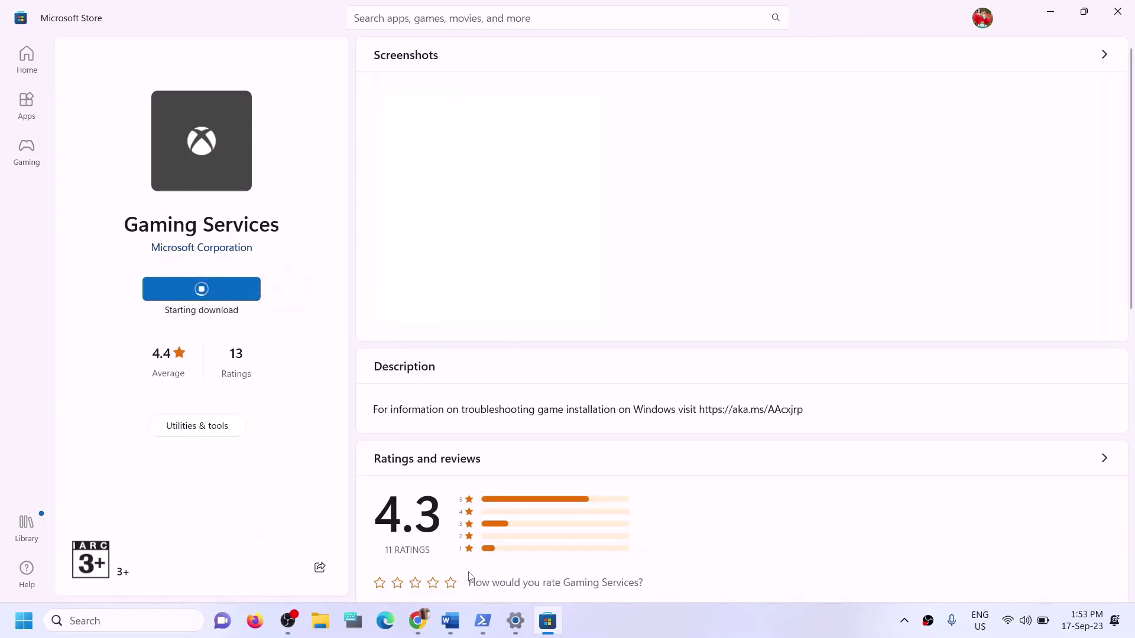
{"action": "left_click", "coordinate": [450, 621]}
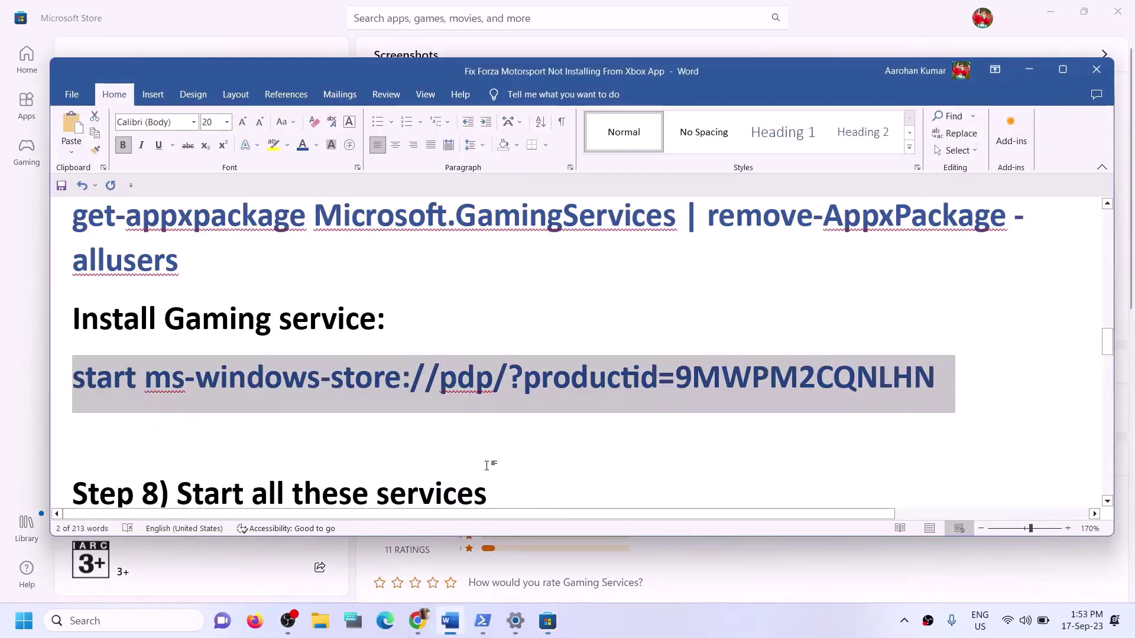
Search 'services' in Windows Search and open the Services app
{"action": "scroll", "coordinate": [342, 431], "scroll_direction": "down", "scroll_amount": 5}
{"action": "scroll", "coordinate": [286, 331], "scroll_direction": "up", "scroll_amount": 1}
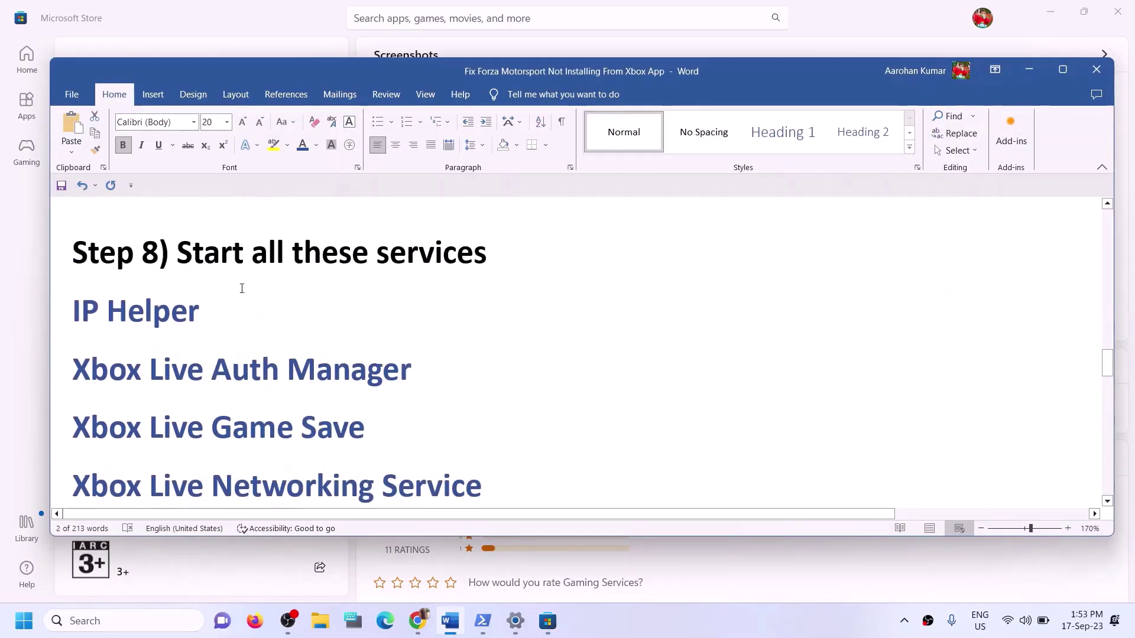
{"action": "left_click_drag", "start_coordinate": [159, 252], "coordinate": [583, 266]}
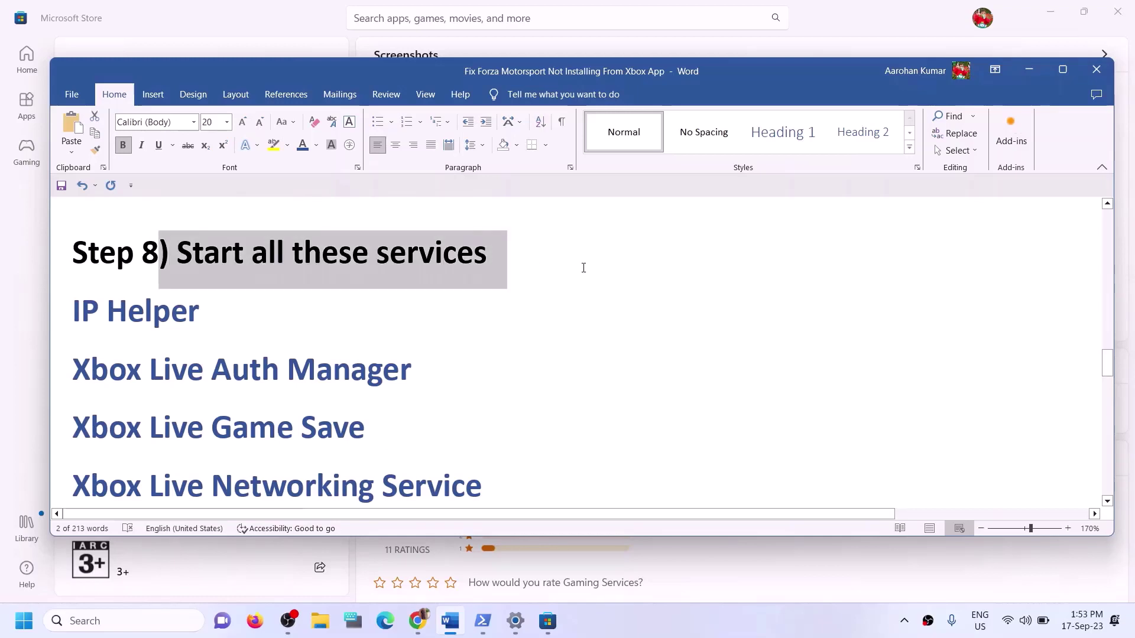
{"action": "left_click", "coordinate": [148, 620]}
{"action": "type", "text": "servi"}
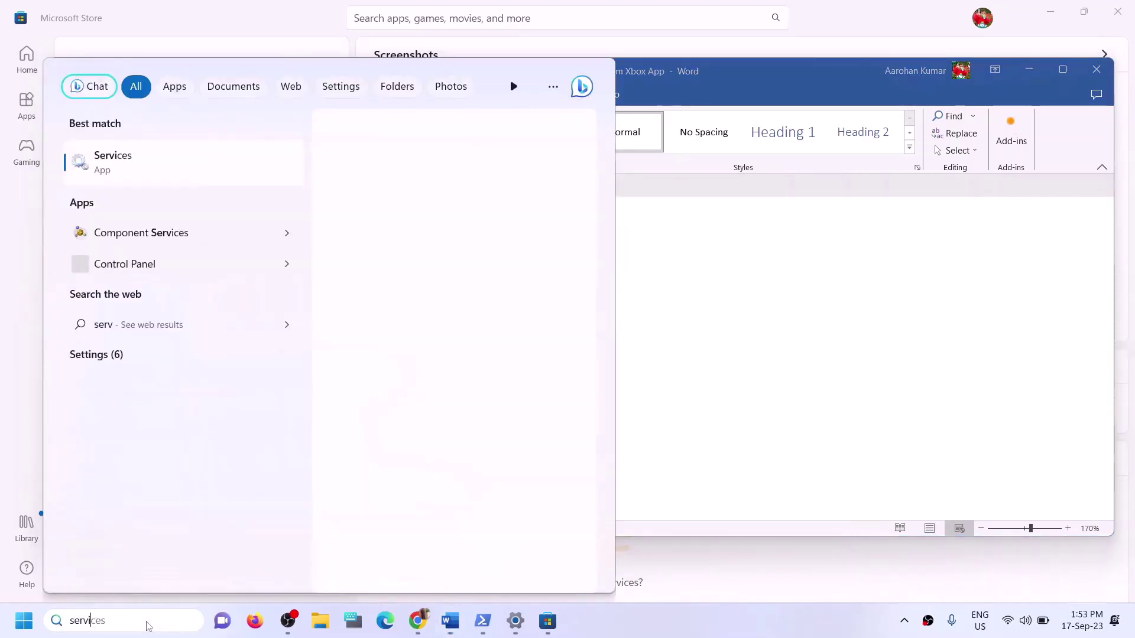
{"action": "type", "text": "ces"}
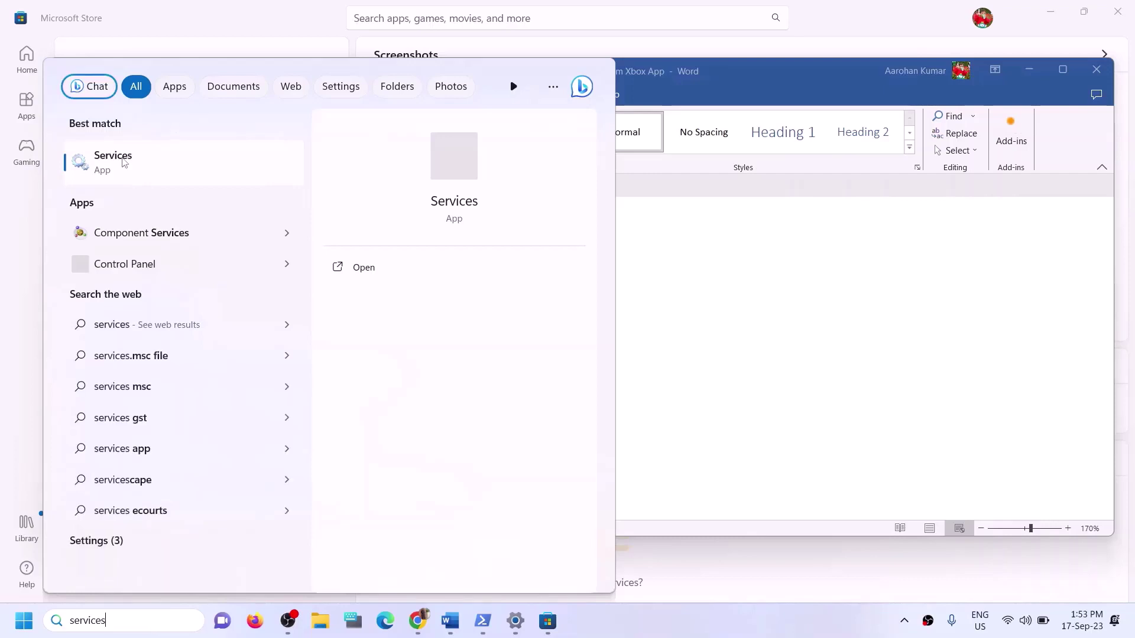
{"action": "left_click", "coordinate": [124, 163]}
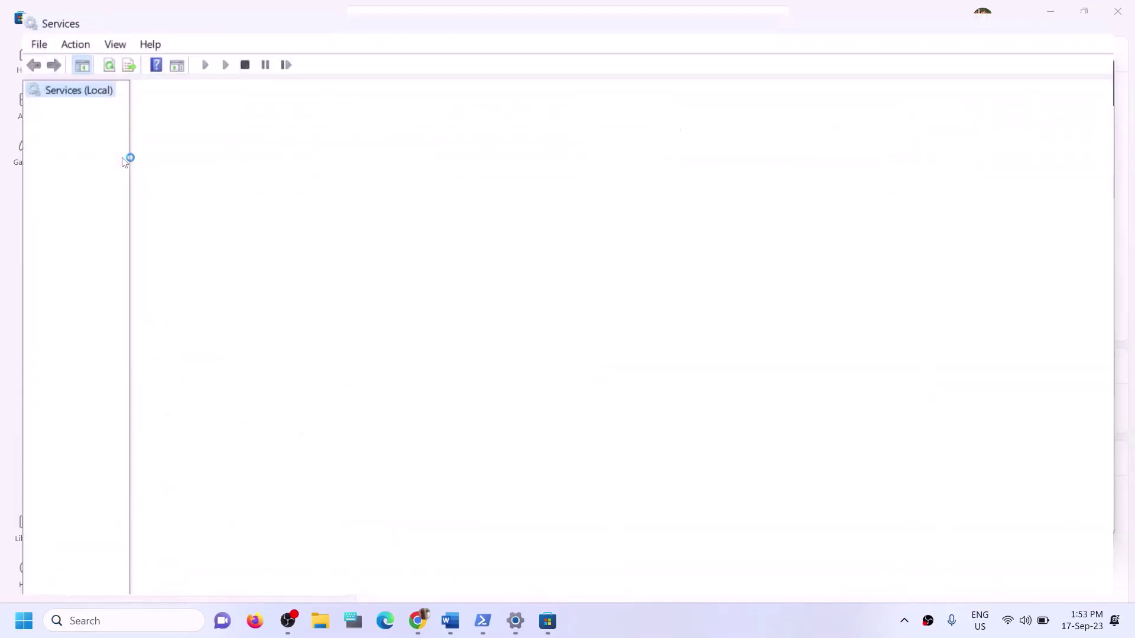
Keep IP Helper's startup type on Automatic and apply it, then jump to the Xbox services
{"action": "left_click", "coordinate": [355, 384]}
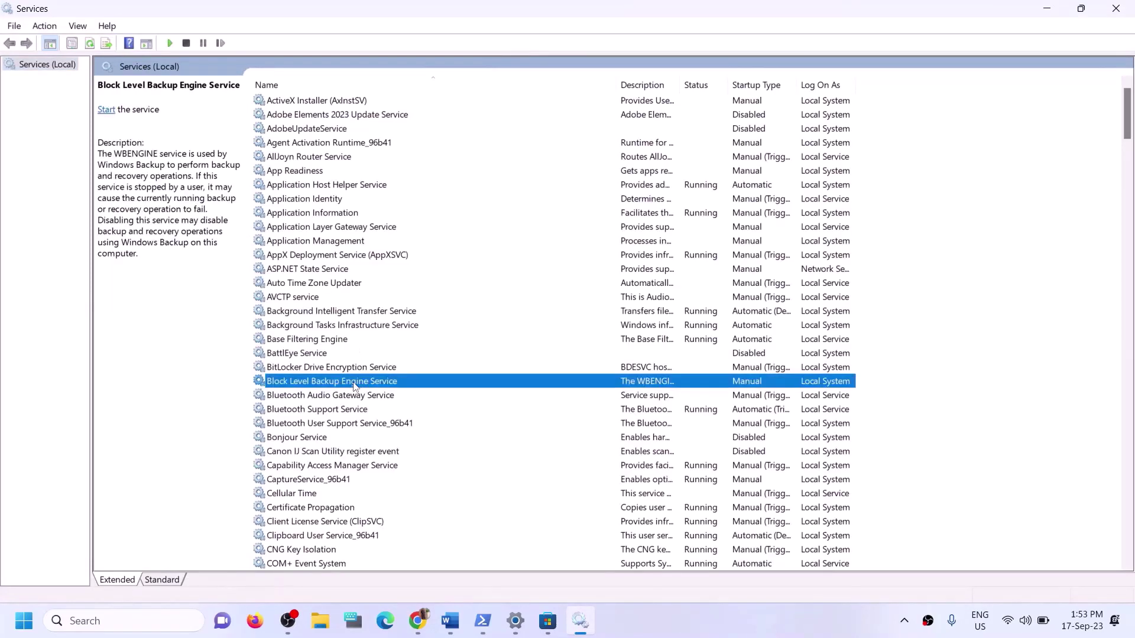
{"action": "key", "text": "i"}
{"action": "left_click", "coordinate": [284, 325]}
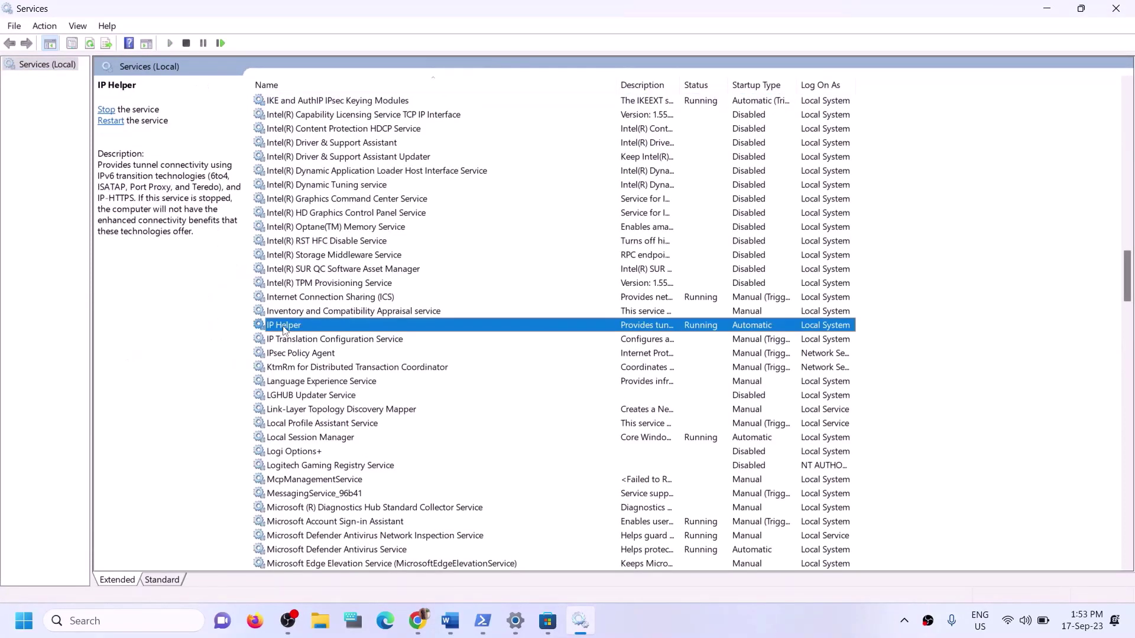
{"action": "double_click", "coordinate": [302, 329]}
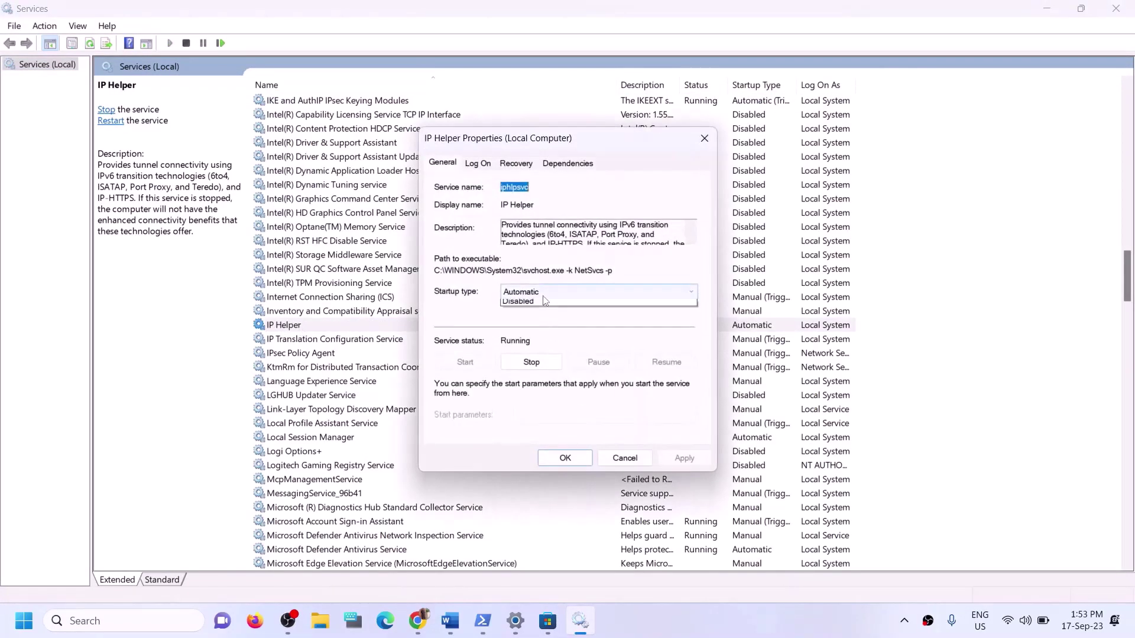
{"action": "left_click", "coordinate": [540, 292]}
{"action": "left_click", "coordinate": [539, 315]}
{"action": "key", "text": "Down"}
{"action": "left_click", "coordinate": [597, 292]}
{"action": "left_click", "coordinate": [527, 315]}
{"action": "left_click", "coordinate": [676, 464]}
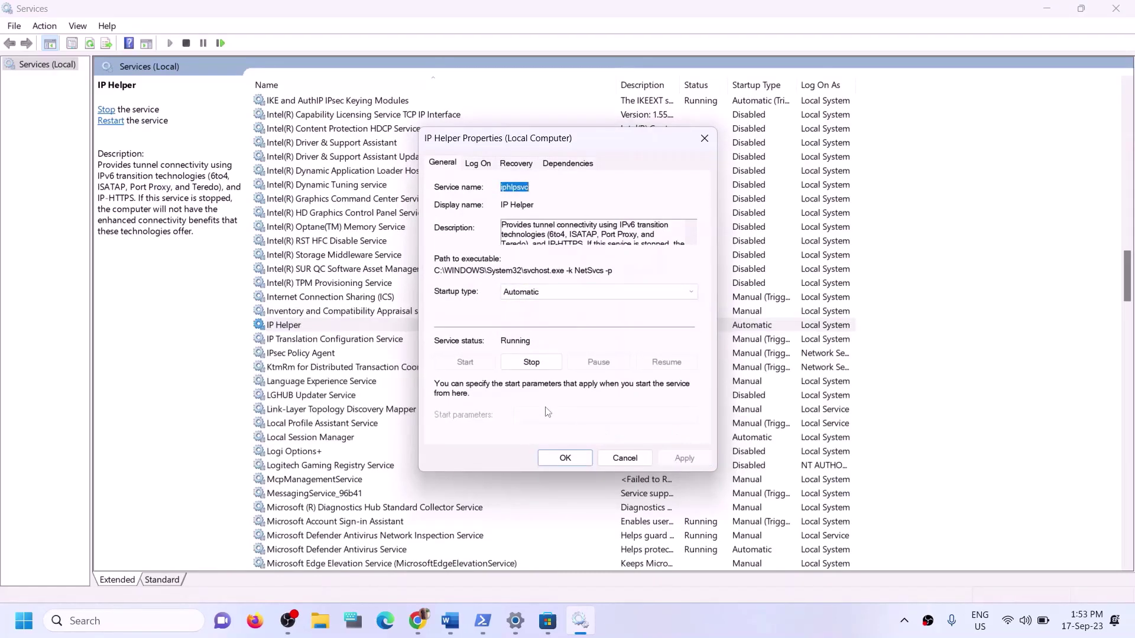
{"action": "left_click", "coordinate": [555, 456]}
{"action": "left_click", "coordinate": [379, 453]}
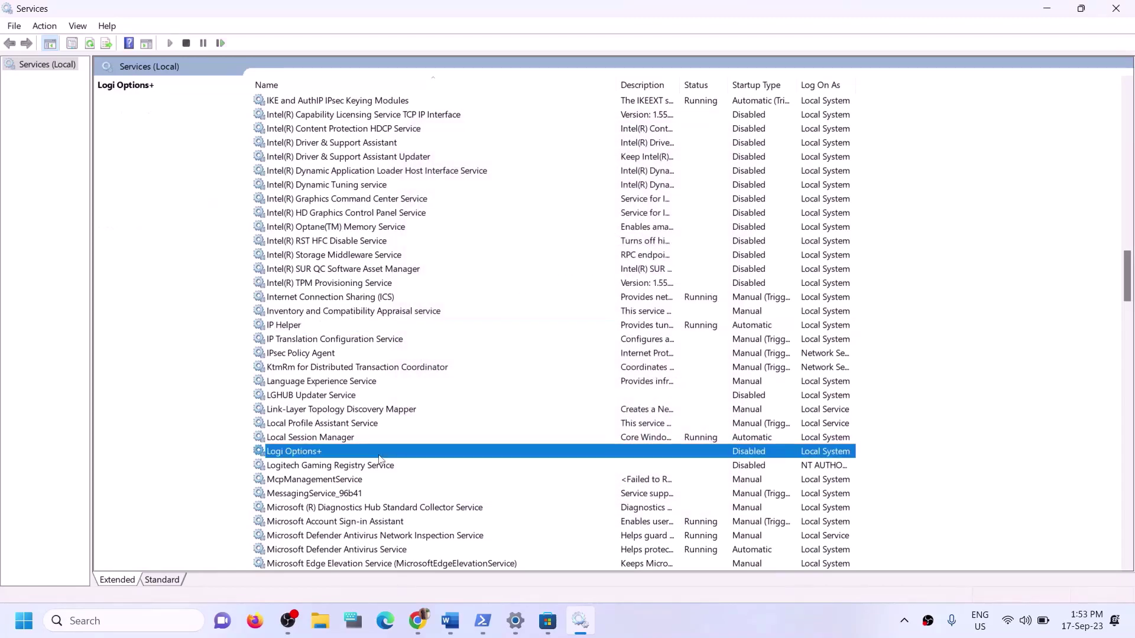
{"action": "key", "text": "x"}
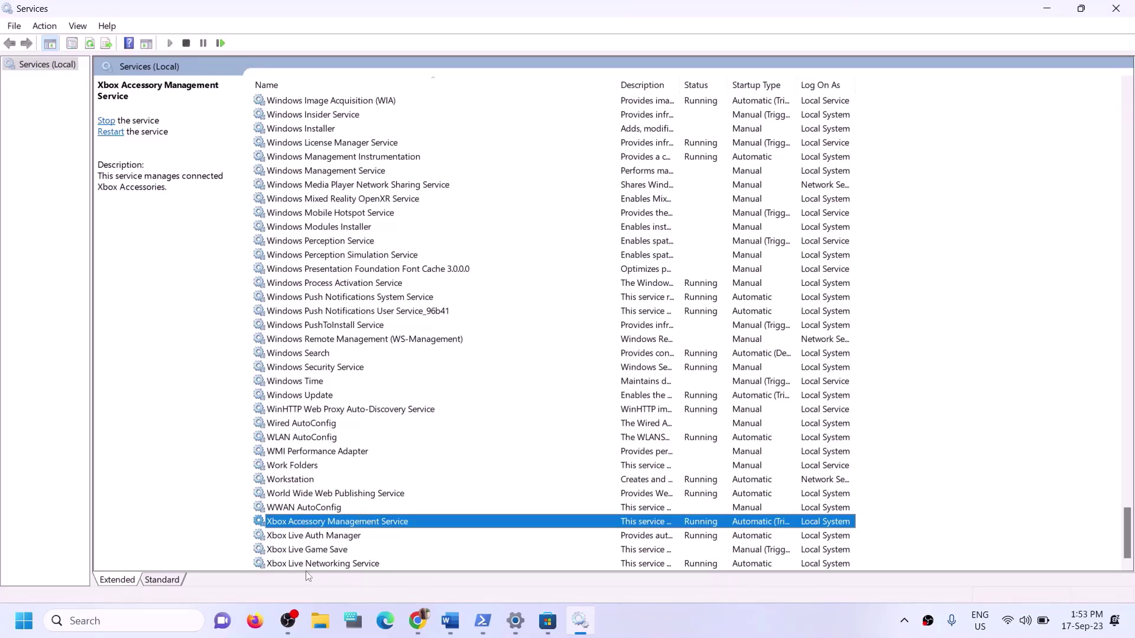
Keep Xbox Accessory Management and Xbox Live Auth Manager on Automatic startup and apply
{"action": "double_click", "coordinate": [389, 523]}
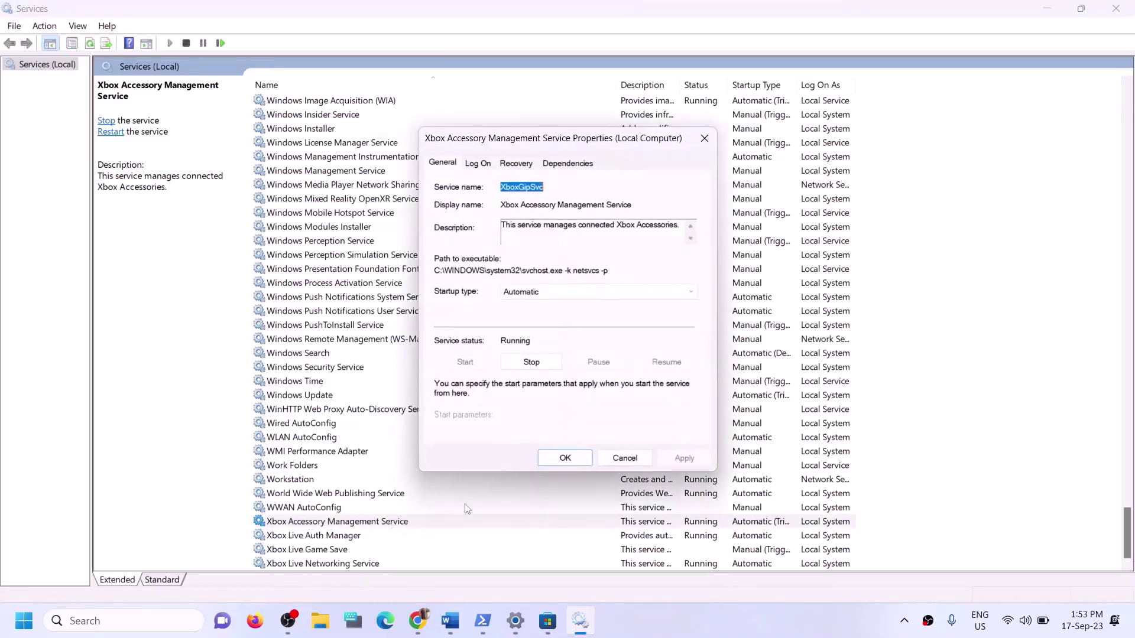
{"action": "left_click", "coordinate": [566, 292]}
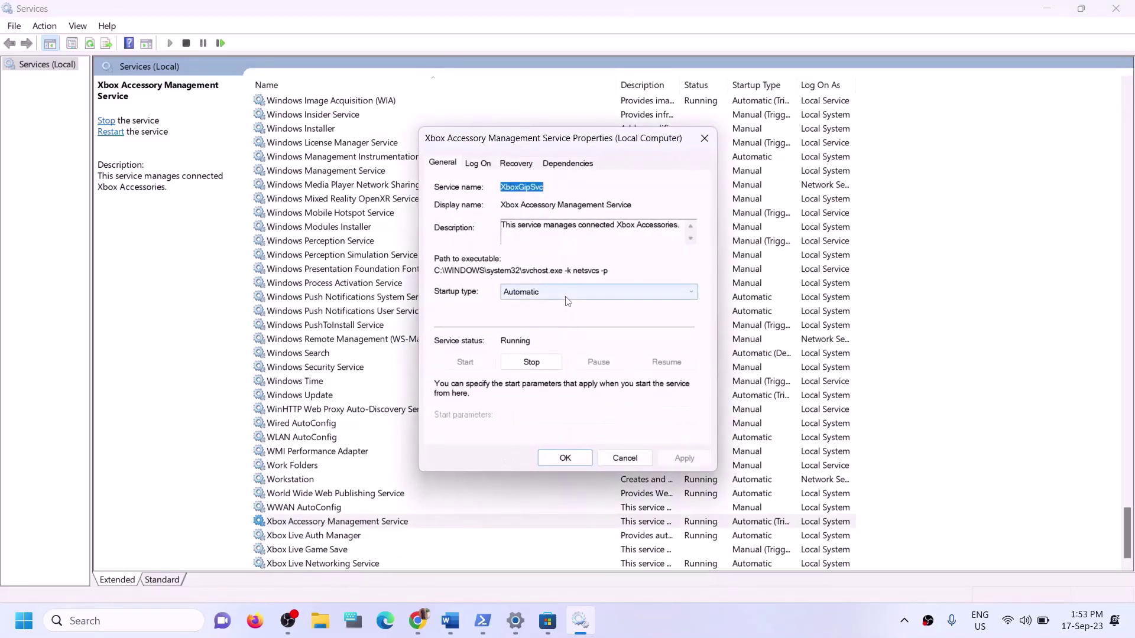
{"action": "left_click", "coordinate": [532, 304]}
{"action": "left_click", "coordinate": [684, 458]}
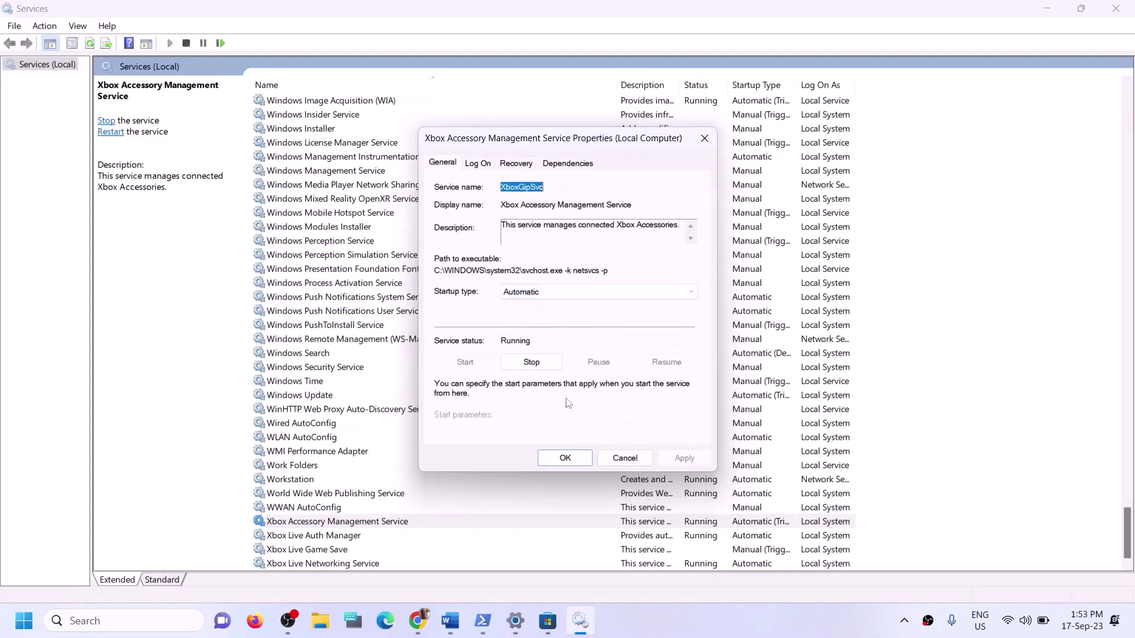
{"action": "left_click", "coordinate": [565, 458]}
{"action": "double_click", "coordinate": [333, 536]}
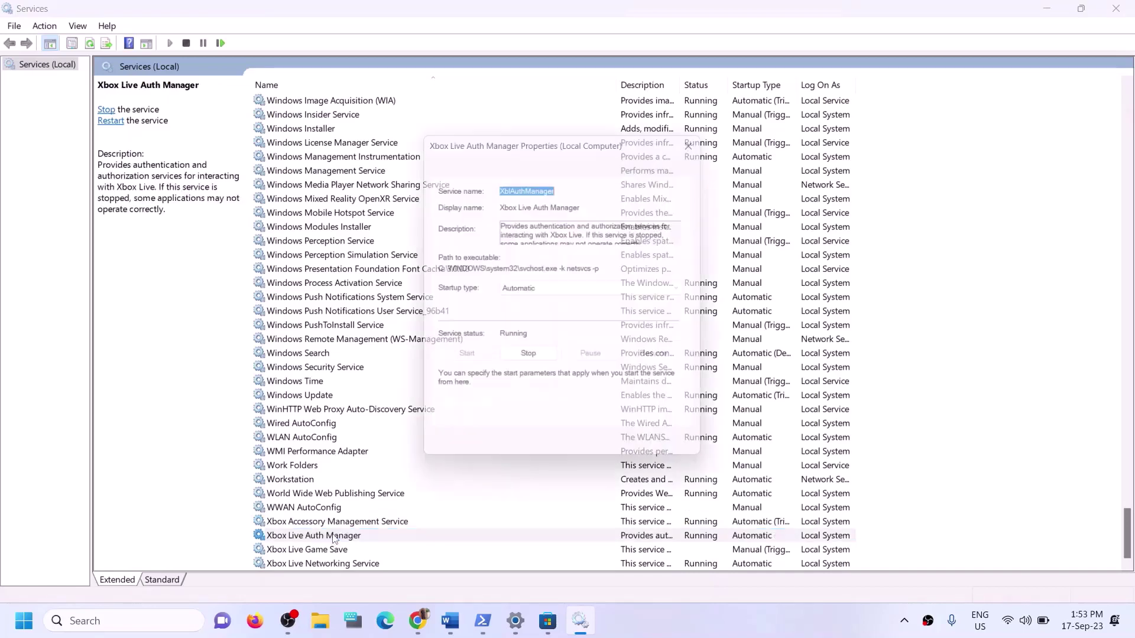
{"action": "left_click", "coordinate": [532, 292]}
{"action": "left_click", "coordinate": [530, 318]}
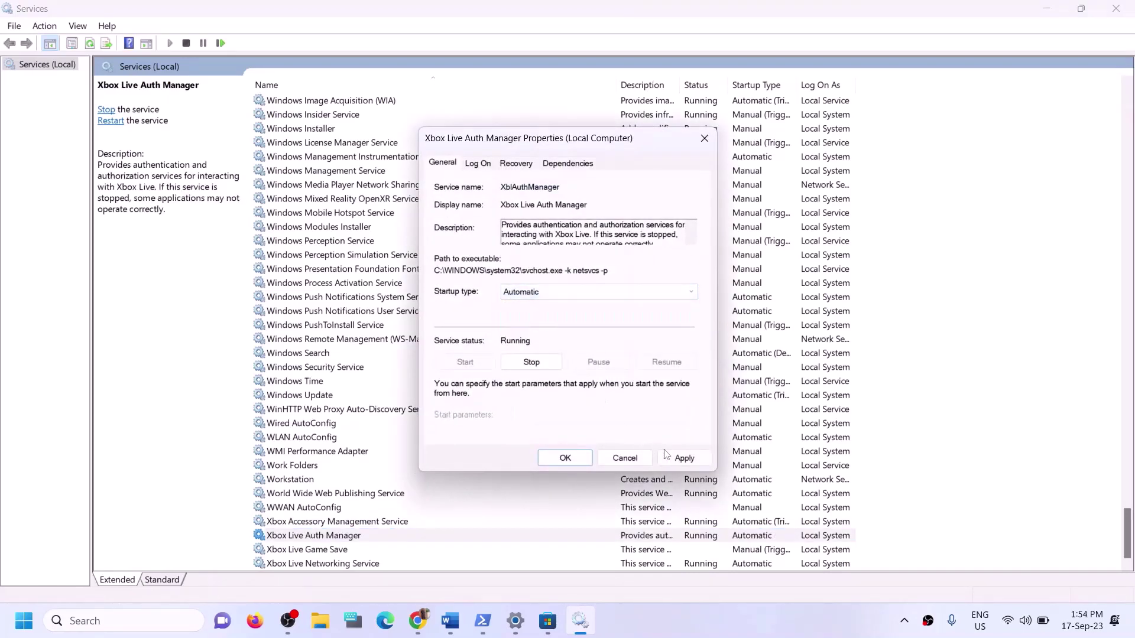
{"action": "left_click", "coordinate": [668, 456]}
{"action": "left_click", "coordinate": [550, 457]}
Set Xbox Live Game Save to Automatic and start it; confirm Xbox Live Networking Service is Automatic
{"action": "double_click", "coordinate": [318, 550]}
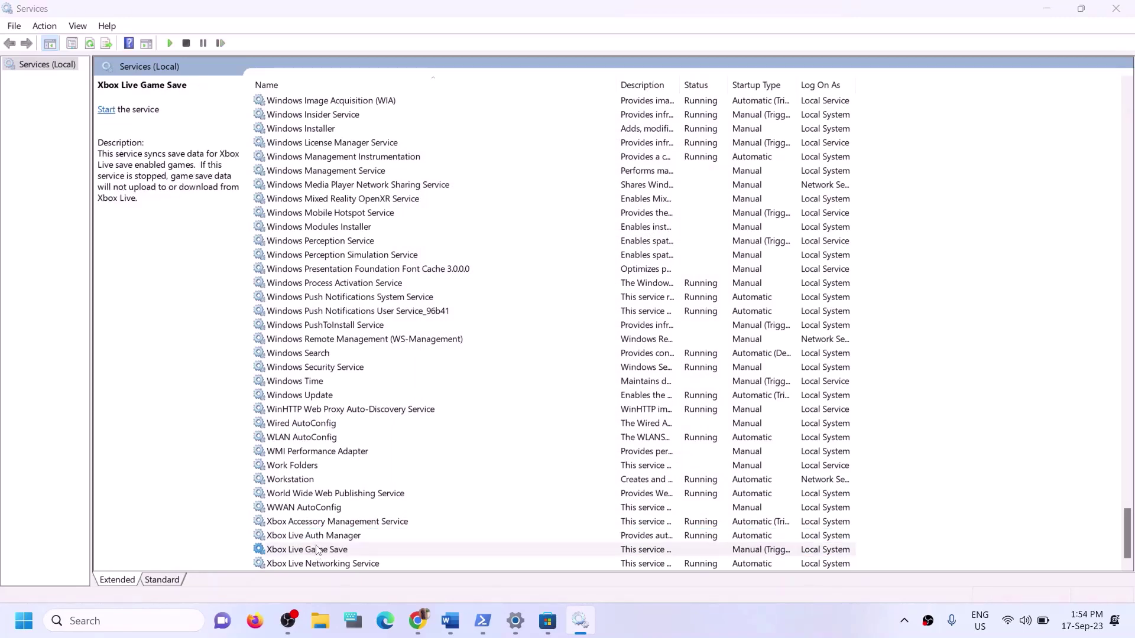
{"action": "left_click", "coordinate": [570, 292]}
{"action": "left_click", "coordinate": [520, 315]}
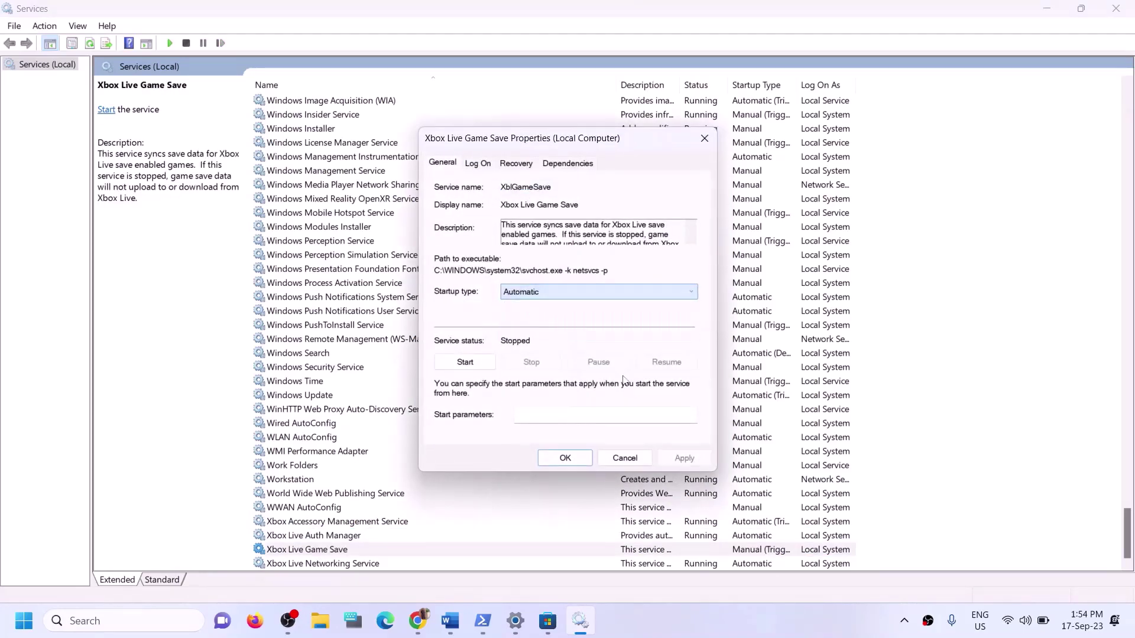
{"action": "left_click", "coordinate": [684, 458]}
{"action": "left_click", "coordinate": [466, 363]}
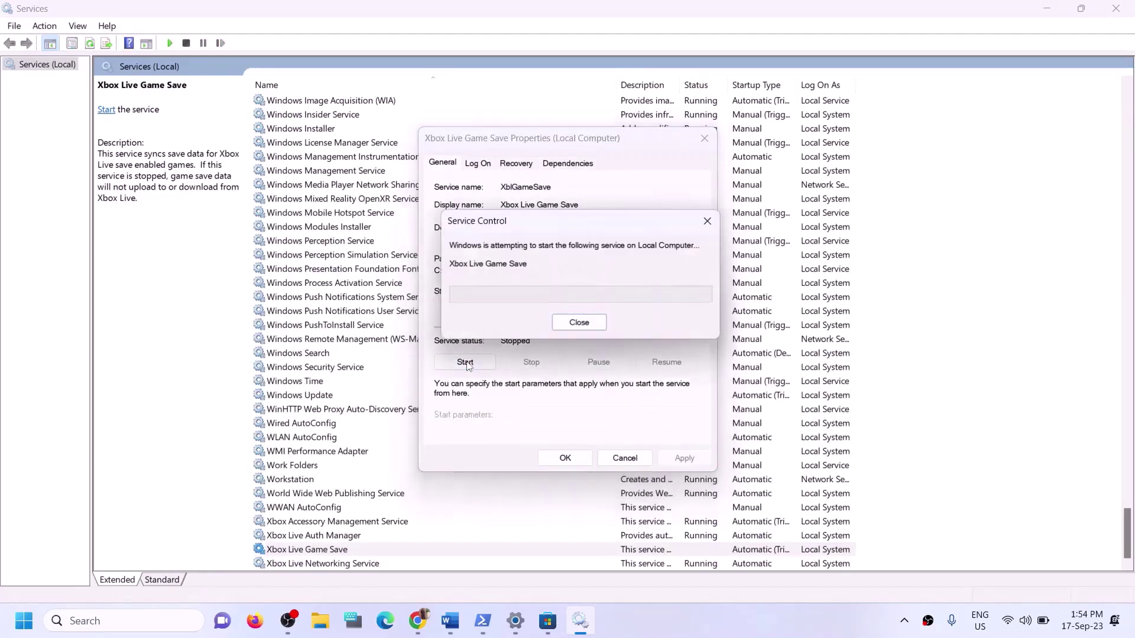
{"action": "left_click", "coordinate": [563, 463]}
{"action": "double_click", "coordinate": [324, 563]}
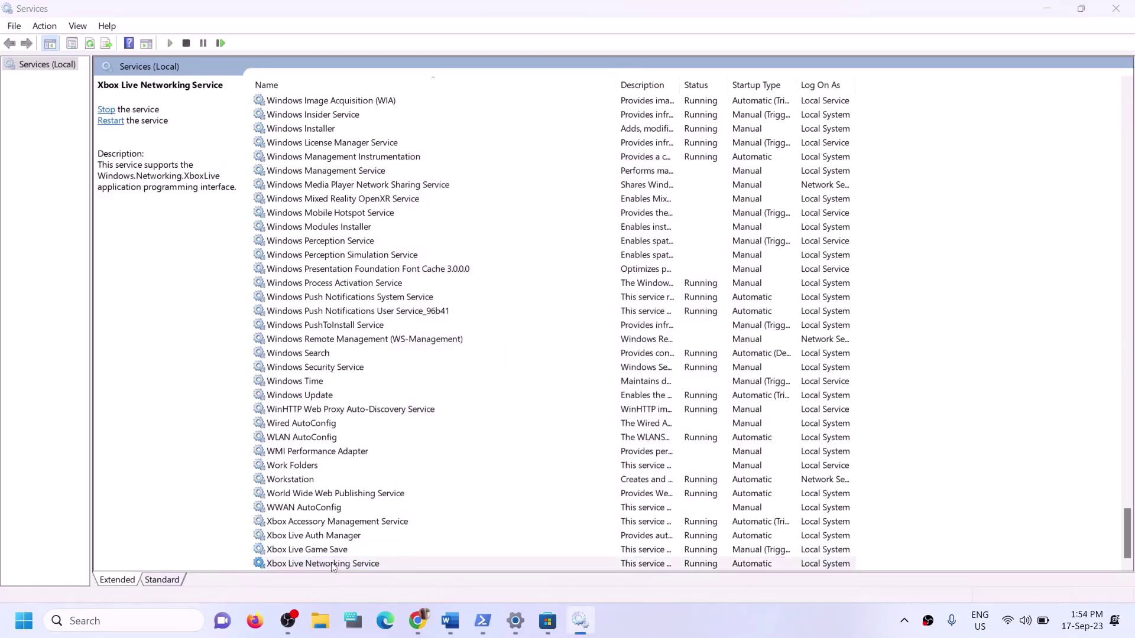
{"action": "left_click", "coordinate": [559, 291]}
{"action": "left_click", "coordinate": [526, 305]}
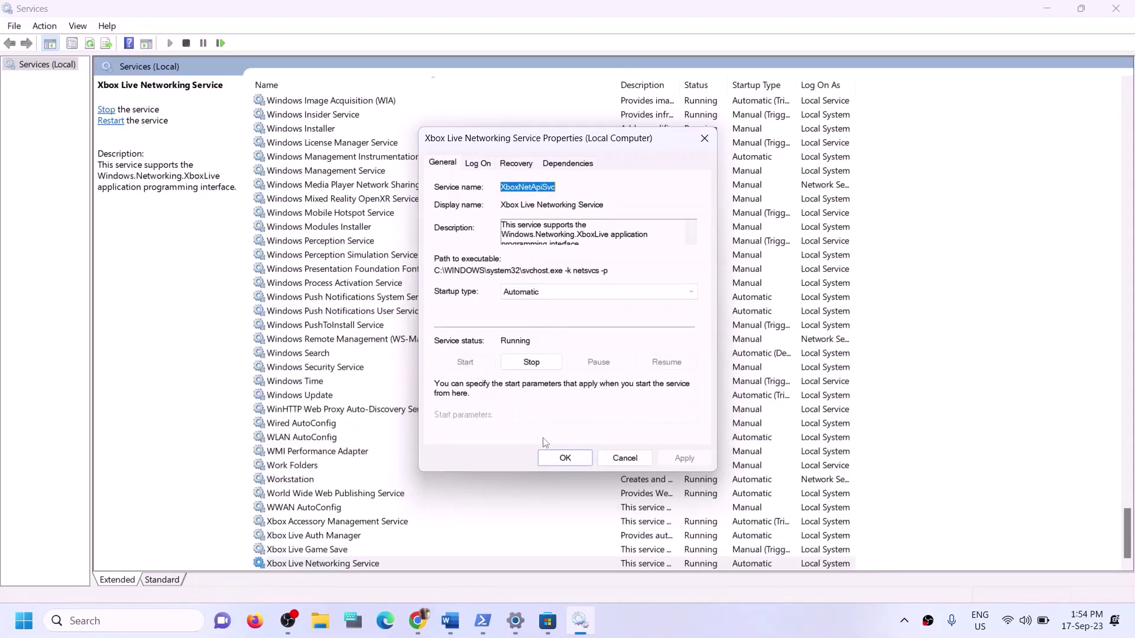
{"action": "left_click", "coordinate": [551, 456]}
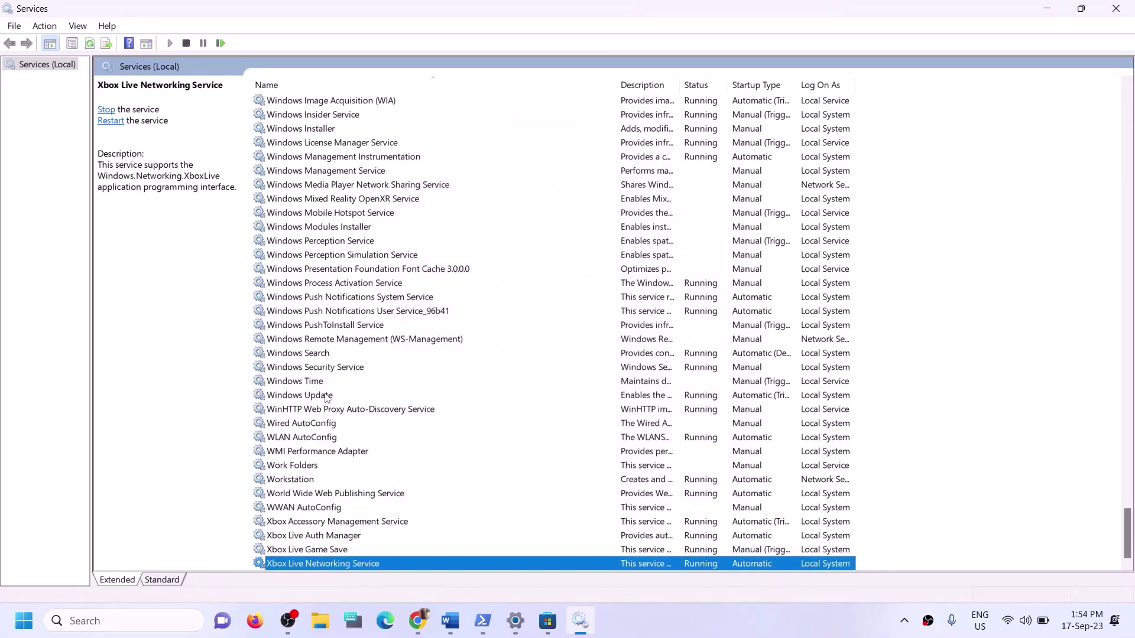
{"action": "left_click", "coordinate": [345, 396]}
Keep Windows Update's startup type on Automatic and apply
{"action": "double_click", "coordinate": [461, 400]}
{"action": "left_click", "coordinate": [565, 300]}
{"action": "left_click", "coordinate": [671, 415]}
{"action": "left_click", "coordinate": [681, 459]}
{"action": "left_click", "coordinate": [563, 458]}
Stop both Gaming Services entries in the Services list
{"action": "left_click", "coordinate": [384, 312]}
{"action": "key", "text": "g"}
{"action": "scroll", "coordinate": [523, 274], "scroll_direction": "up", "scroll_amount": 3}
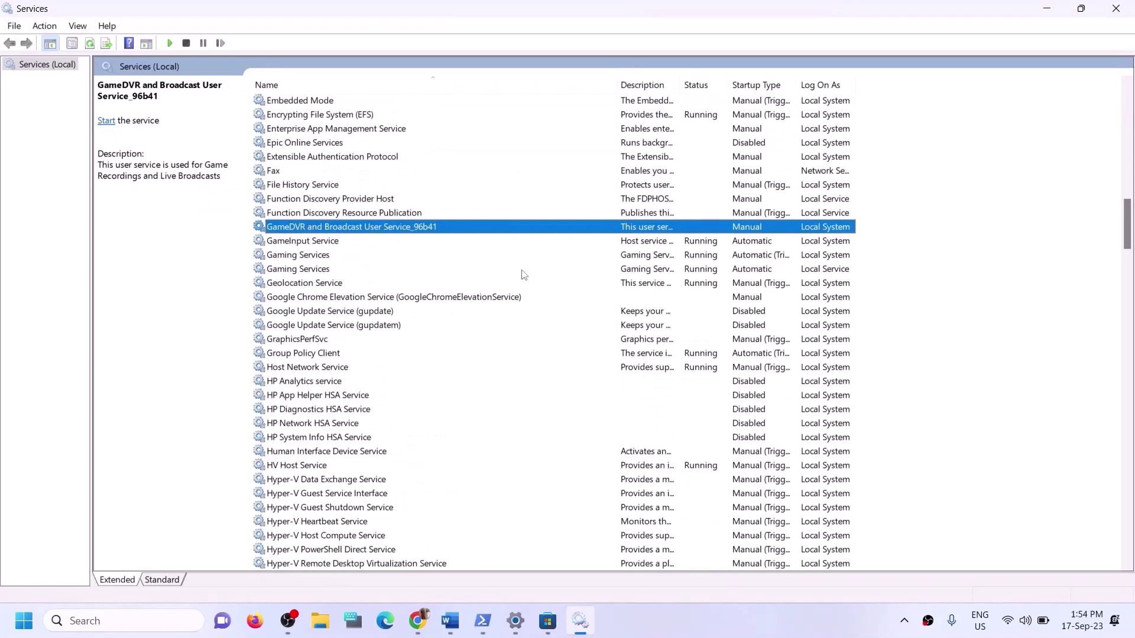
{"action": "left_click", "coordinate": [686, 259]}
{"action": "left_click", "coordinate": [686, 271]}
{"action": "left_click", "coordinate": [687, 260]}
{"action": "left_click", "coordinate": [696, 270]}
{"action": "left_click", "coordinate": [696, 264]}
{"action": "left_click", "coordinate": [692, 271]}
{"action": "left_click", "coordinate": [694, 260]}
{"action": "right_click", "coordinate": [693, 259]}
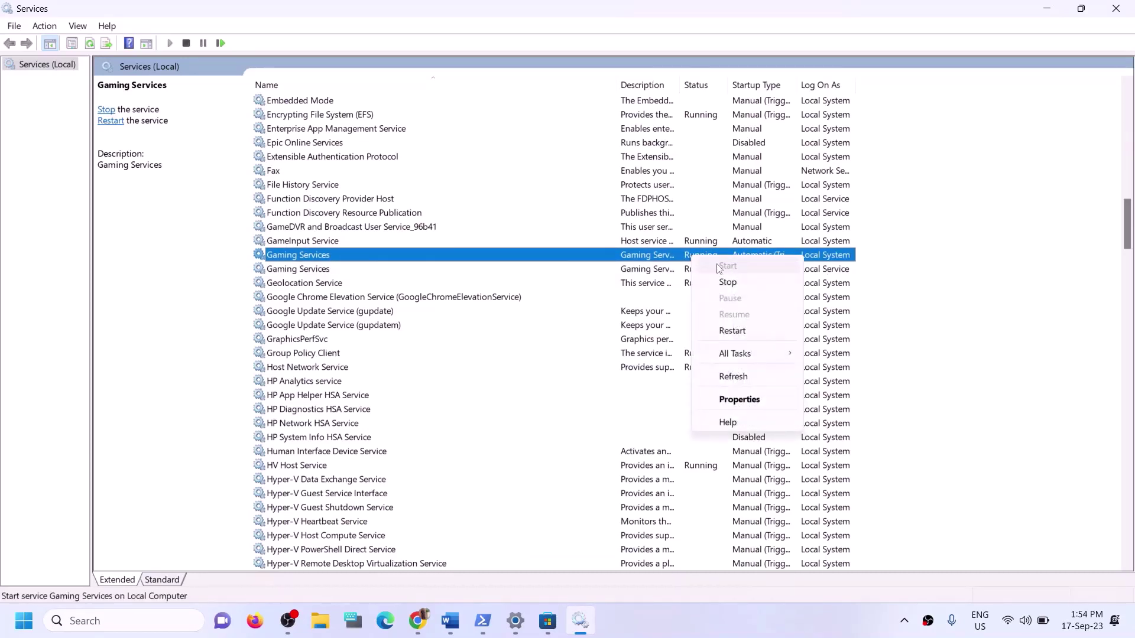
{"action": "left_click", "coordinate": [714, 259]}
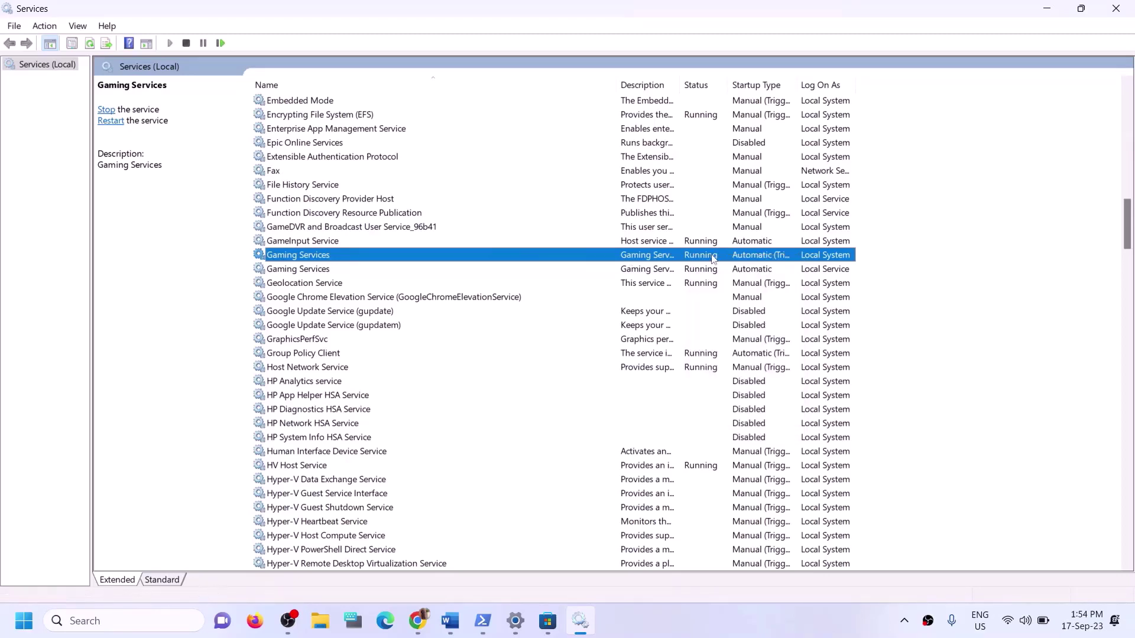
{"action": "left_click", "coordinate": [707, 272]}
{"action": "left_click", "coordinate": [705, 259]}
{"action": "right_click", "coordinate": [699, 259]}
{"action": "left_click", "coordinate": [733, 283]}
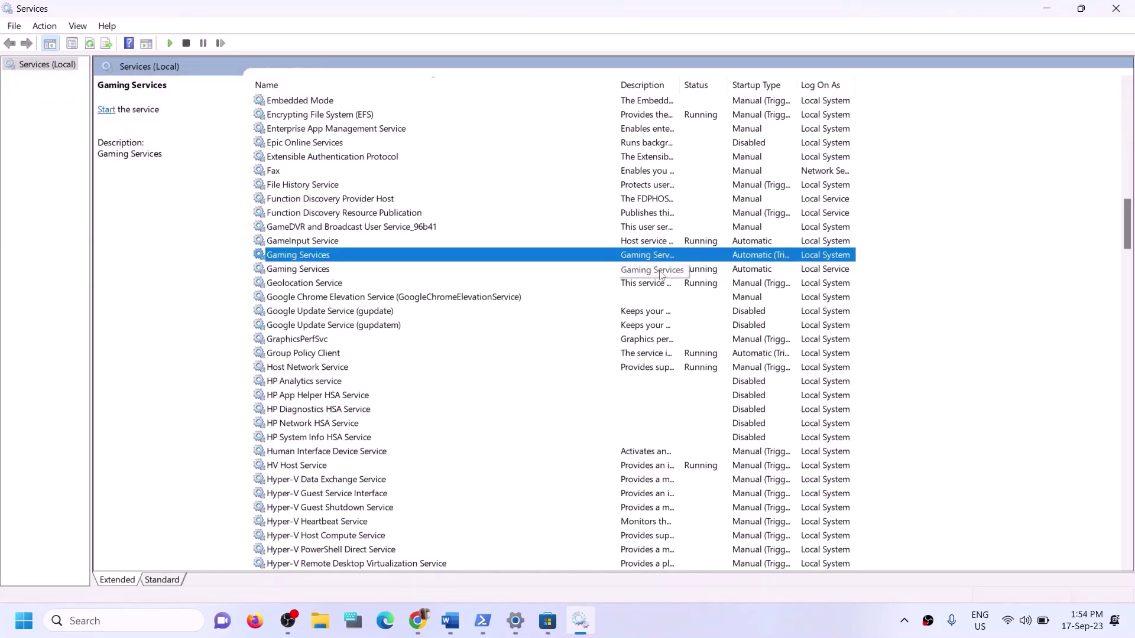
{"action": "left_click", "coordinate": [662, 271]}
{"action": "right_click", "coordinate": [663, 275]}
{"action": "left_click", "coordinate": [715, 296]}
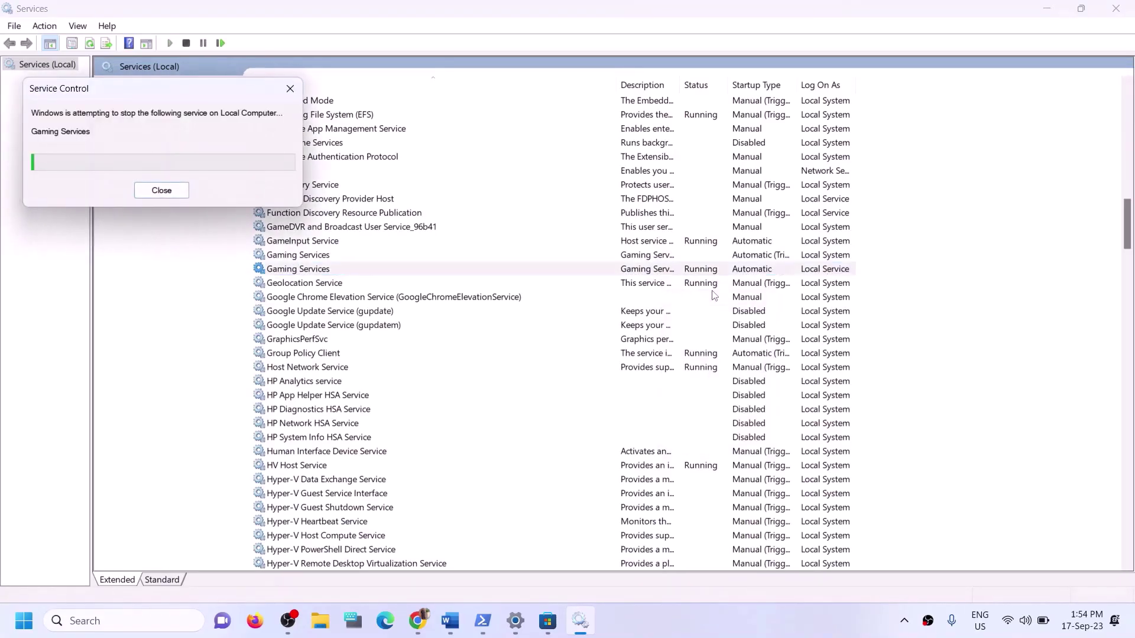
Start both Gaming Services entries again
{"action": "left_click", "coordinate": [622, 256]}
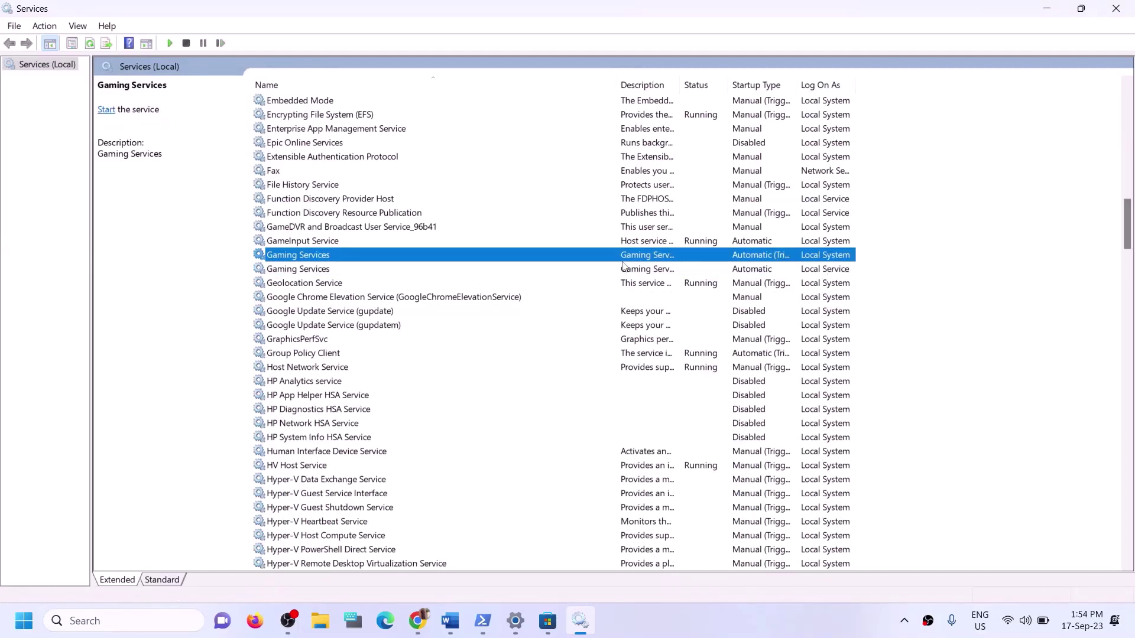
{"action": "right_click", "coordinate": [648, 255]}
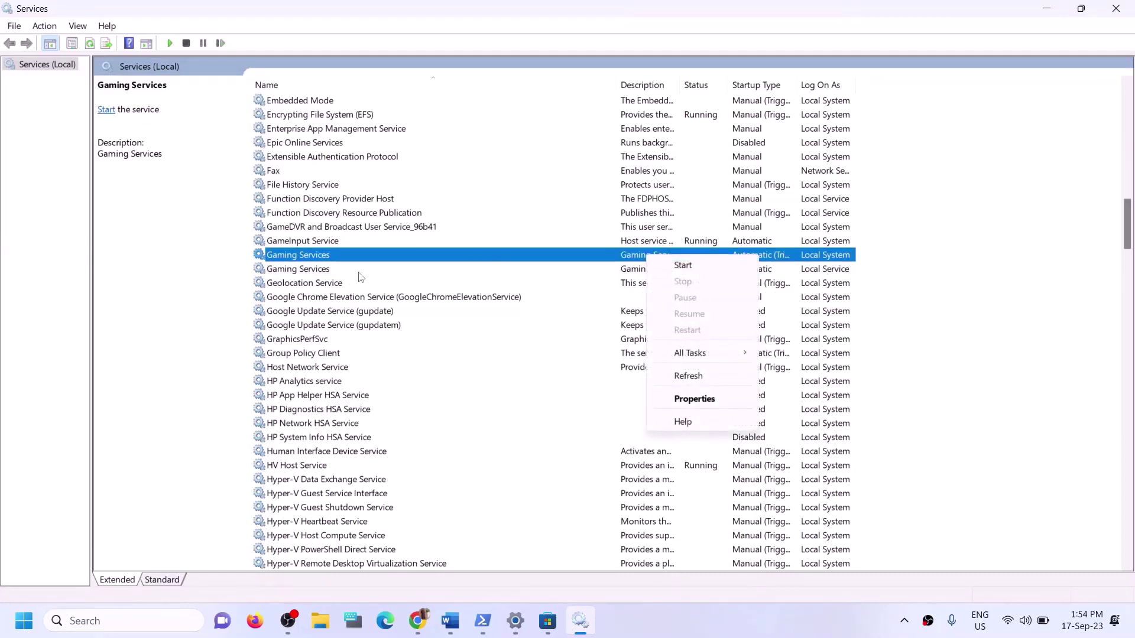
{"action": "left_click", "coordinate": [317, 273]}
{"action": "left_click", "coordinate": [318, 260]}
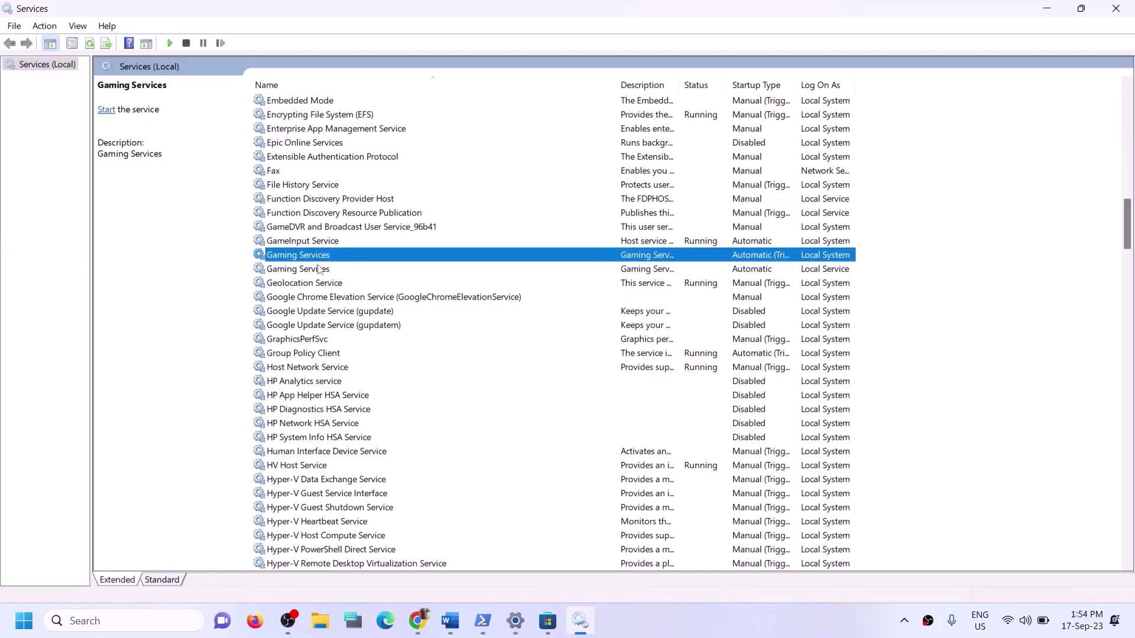
{"action": "left_click", "coordinate": [317, 271]}
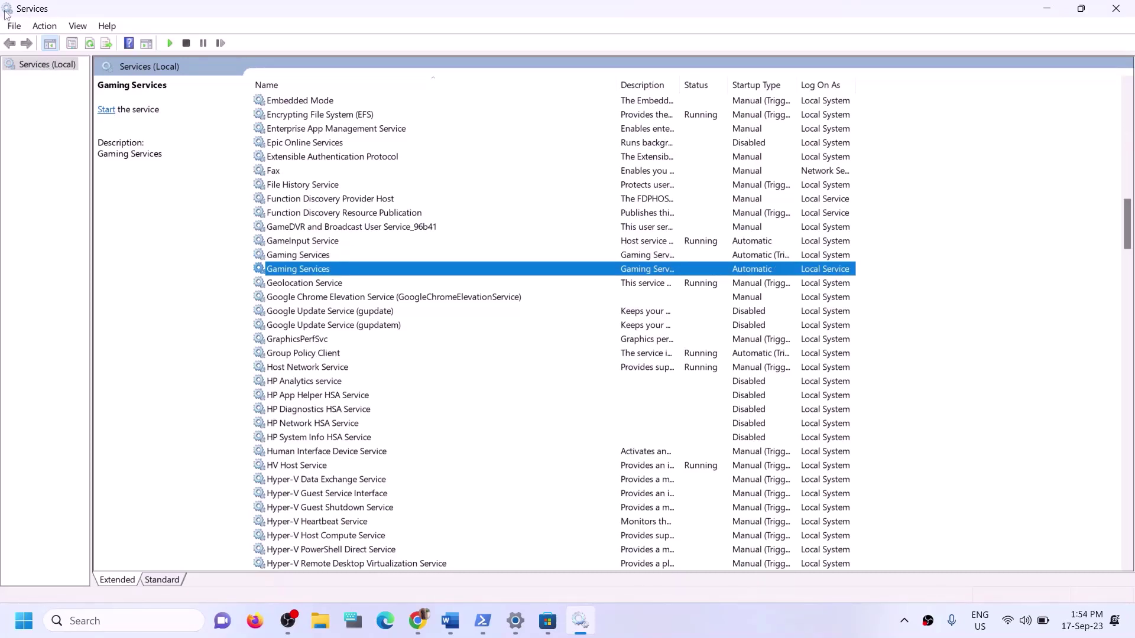
{"action": "left_click", "coordinate": [634, 258]}
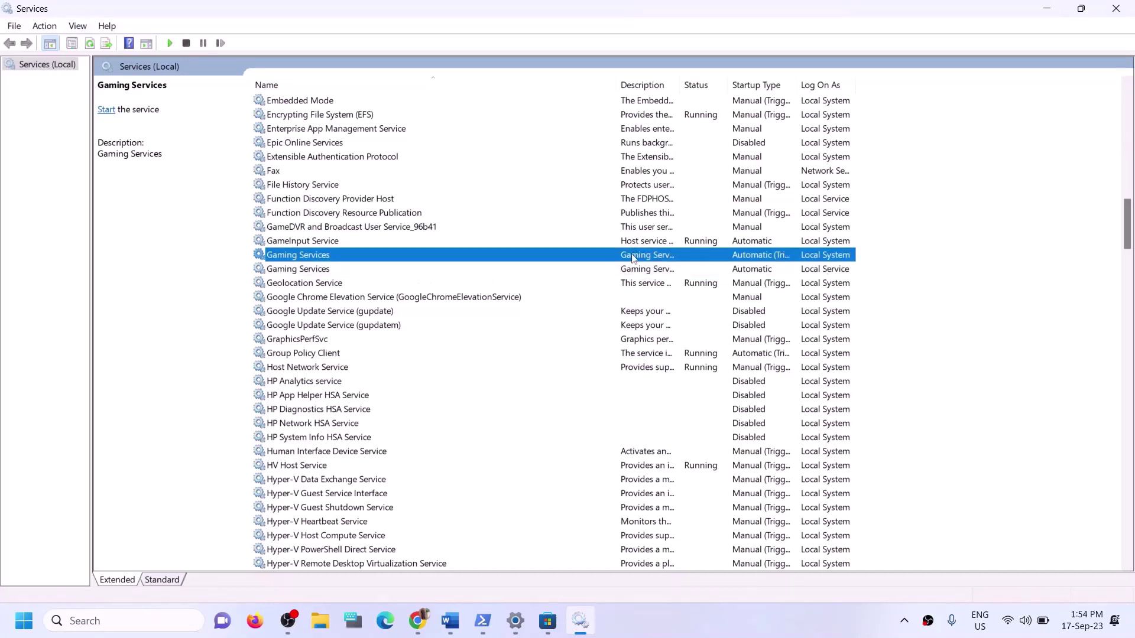
{"action": "right_click", "coordinate": [650, 255]}
{"action": "left_click", "coordinate": [663, 264]}
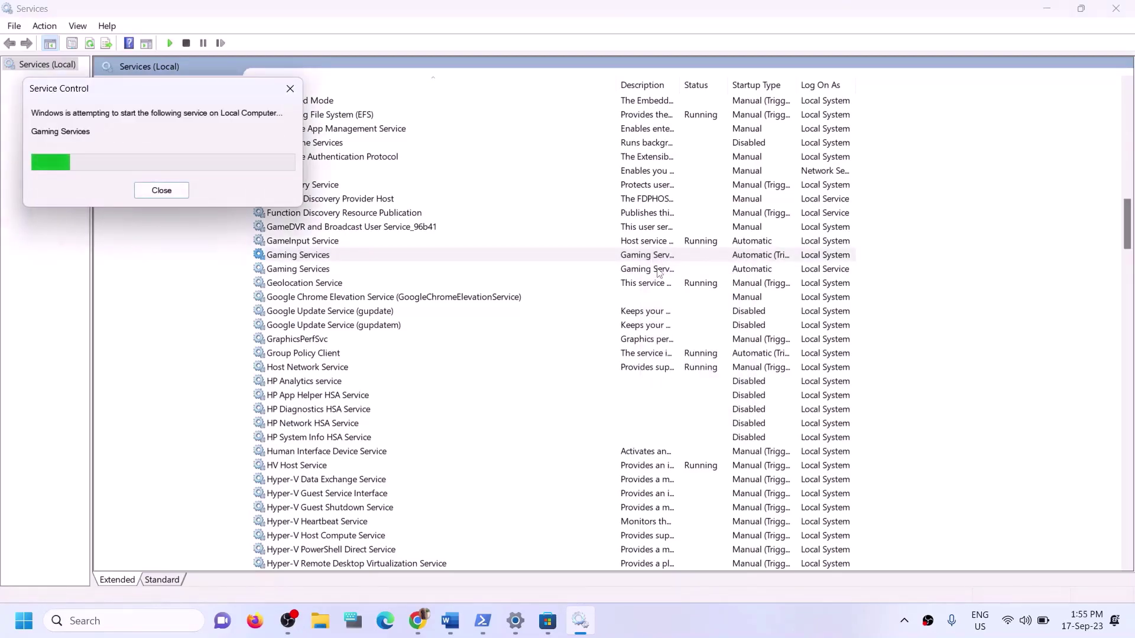
{"action": "left_click", "coordinate": [657, 272]}
{"action": "right_click", "coordinate": [655, 273]}
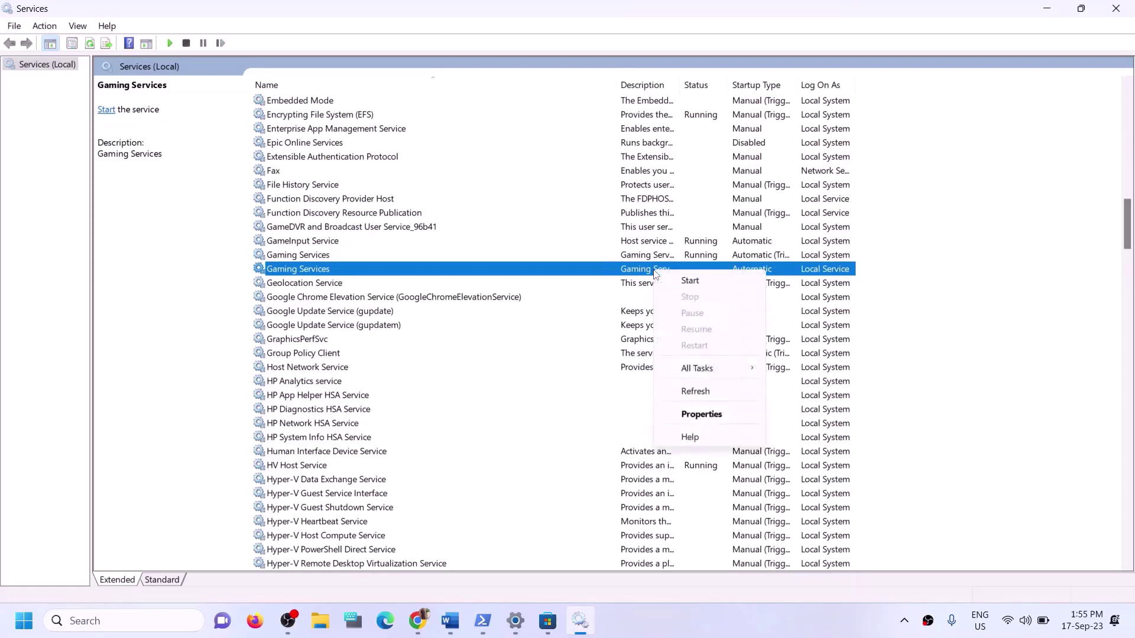
{"action": "left_click", "coordinate": [696, 280]}
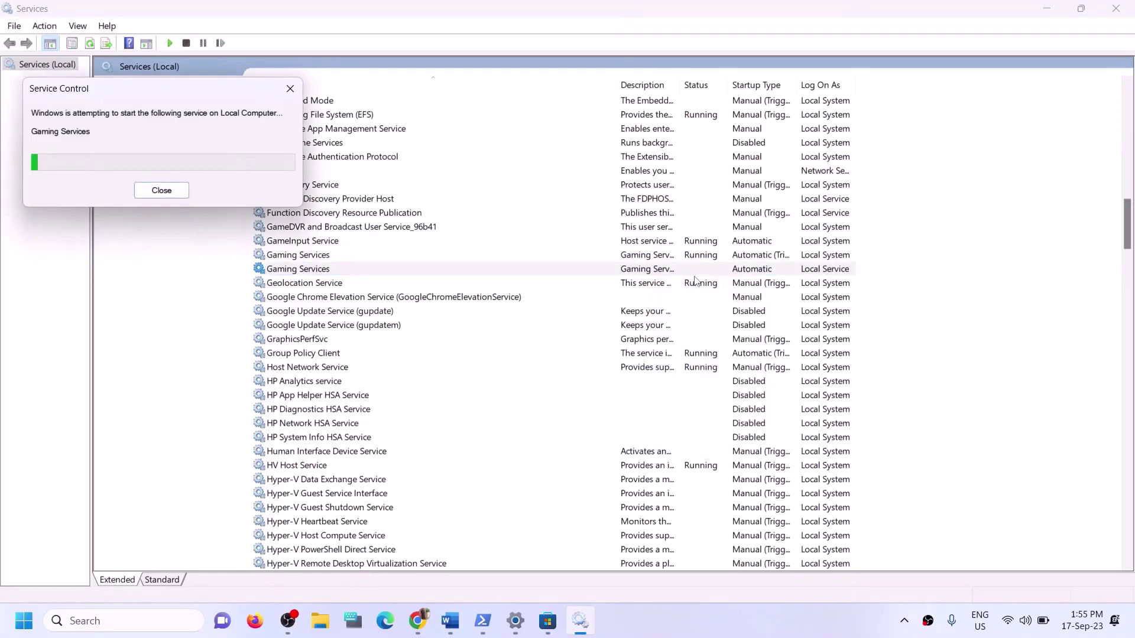
{"action": "left_click", "coordinate": [441, 258]}
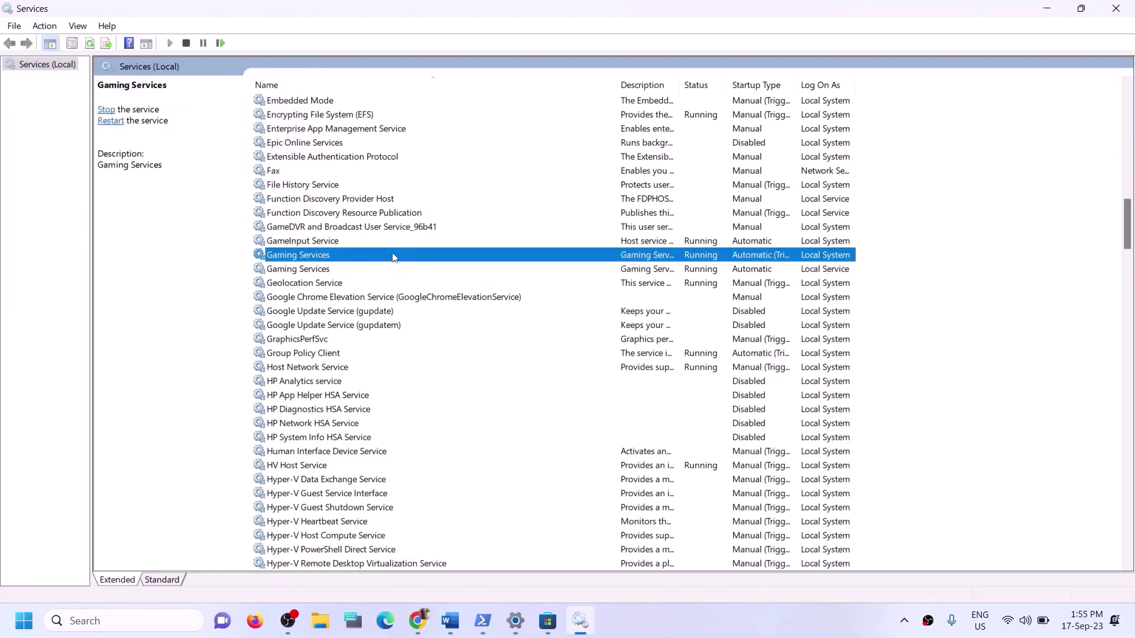
Keep Microsoft Store Install Service on Automatic startup and apply
{"action": "key", "text": "m"}
{"action": "left_click", "coordinate": [348, 310]}
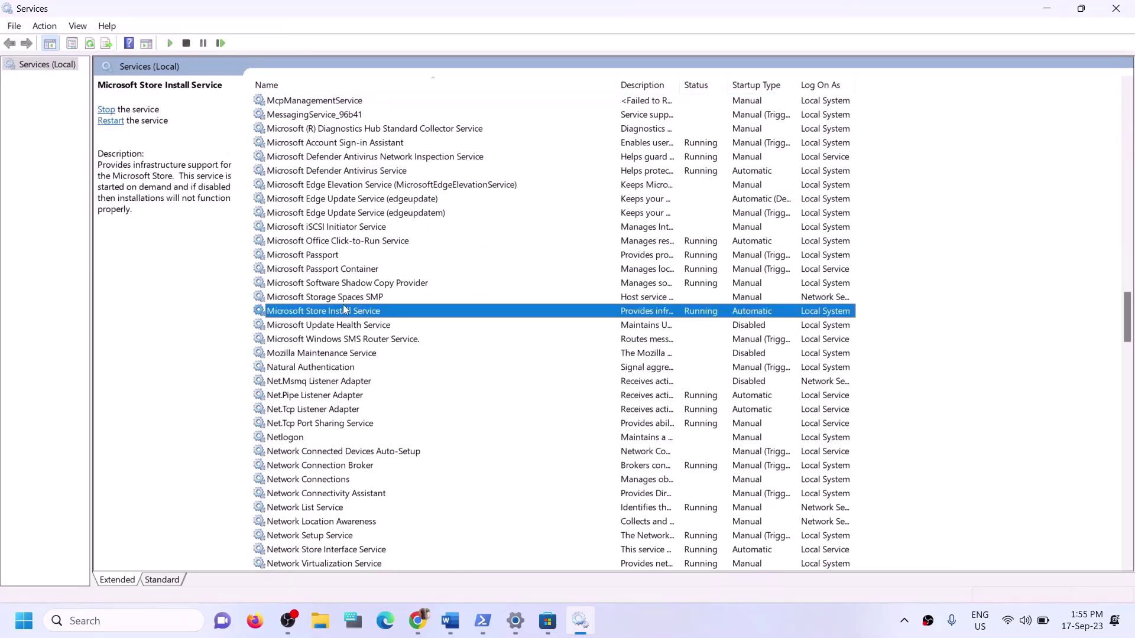
{"action": "double_click", "coordinate": [461, 316]}
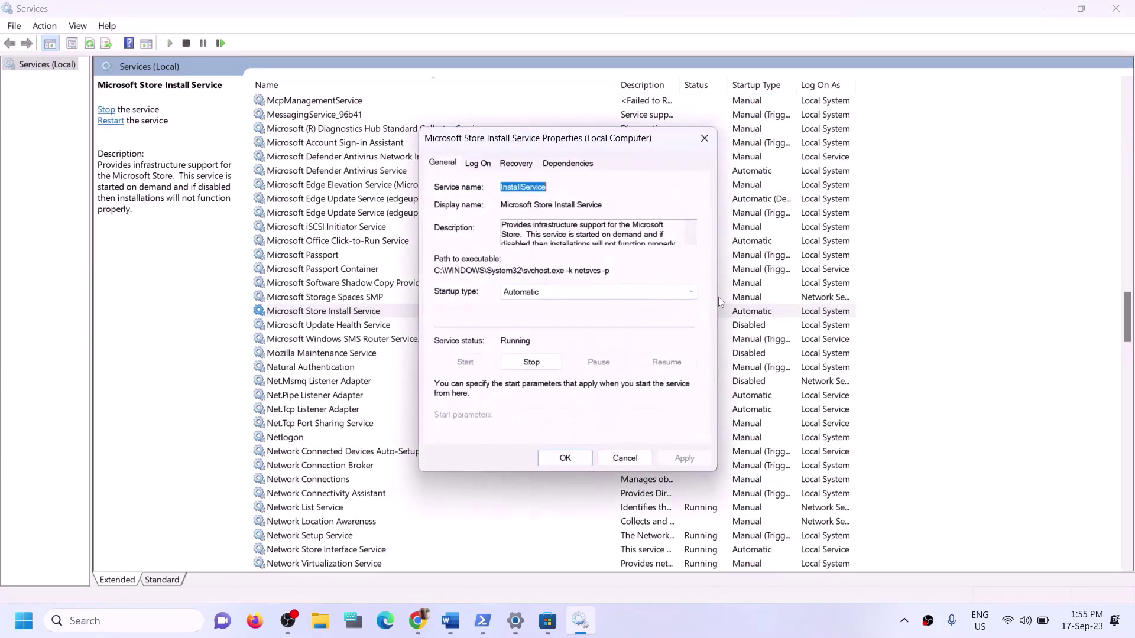
{"action": "left_click", "coordinate": [550, 289]}
{"action": "left_click", "coordinate": [543, 319]}
{"action": "left_click", "coordinate": [675, 462]}
{"action": "left_click", "coordinate": [564, 459]}
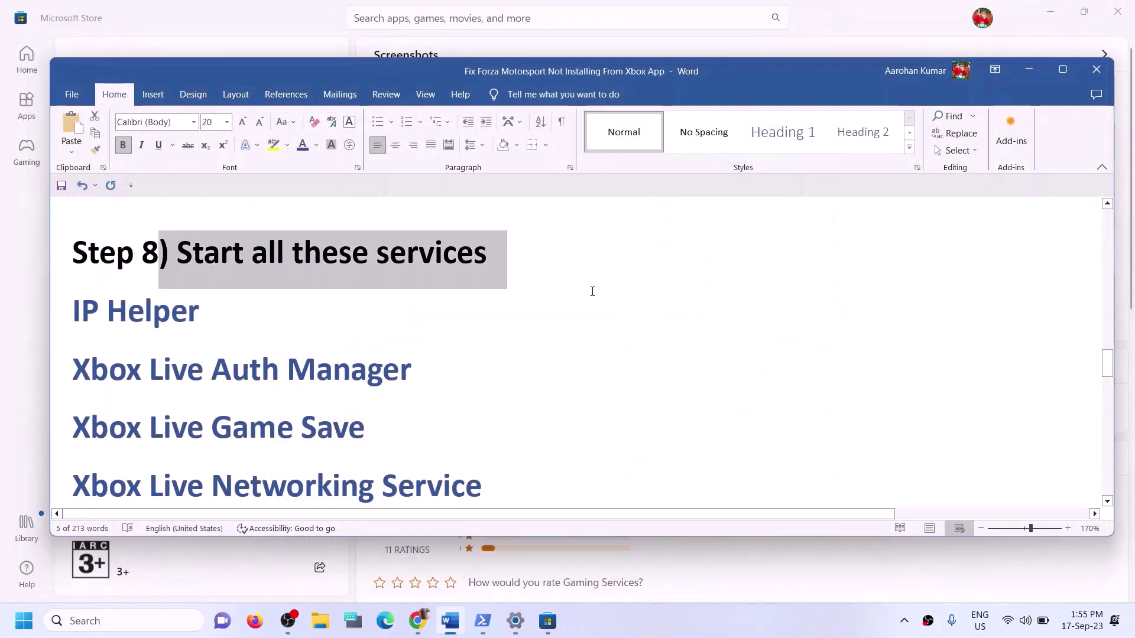
Start a Windows Update check in Settings, then close Settings to return to the Step 9 guide
{"action": "scroll", "coordinate": [370, 333], "scroll_direction": "down", "scroll_amount": 7}
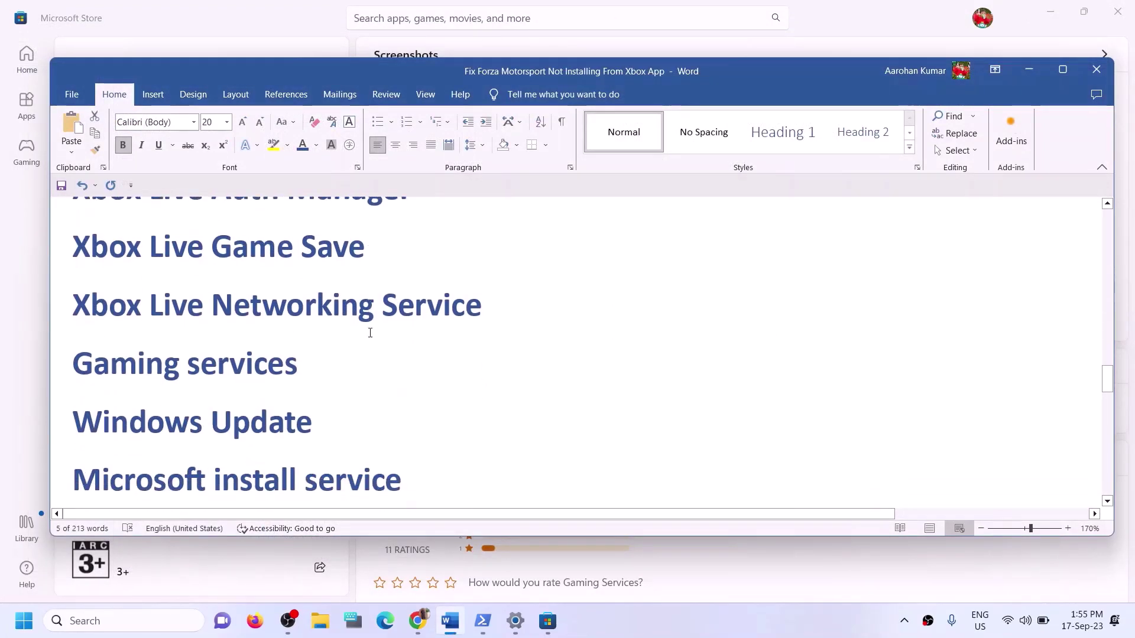
{"action": "scroll", "coordinate": [287, 401], "scroll_direction": "up", "scroll_amount": 1}
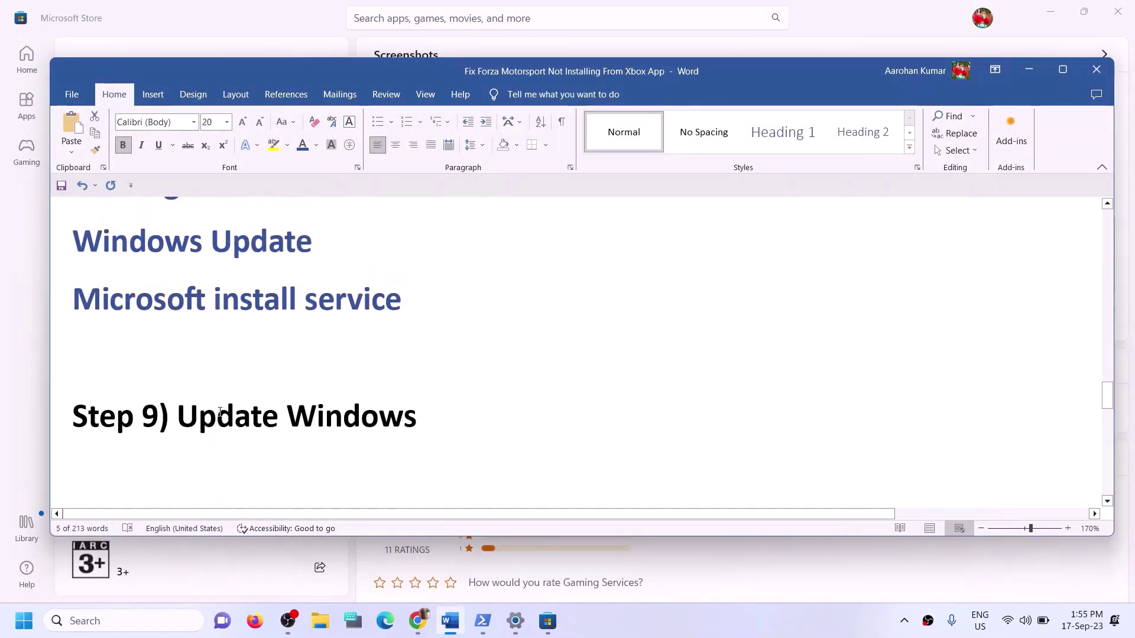
{"action": "left_click_drag", "start_coordinate": [219, 412], "coordinate": [514, 405]}
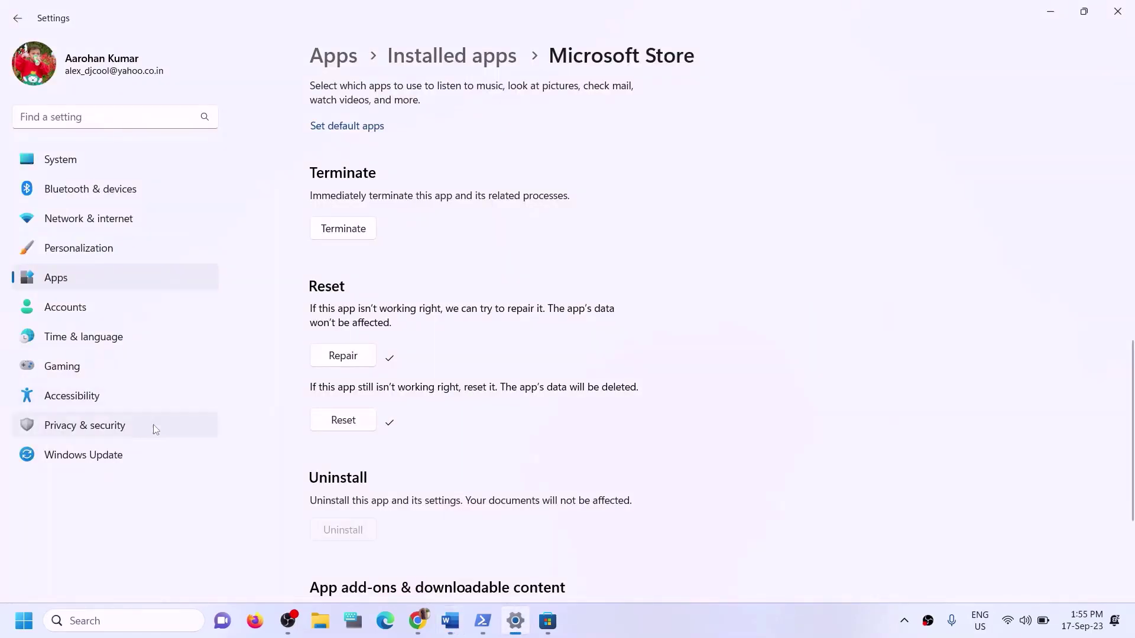
{"action": "left_click", "coordinate": [102, 454]}
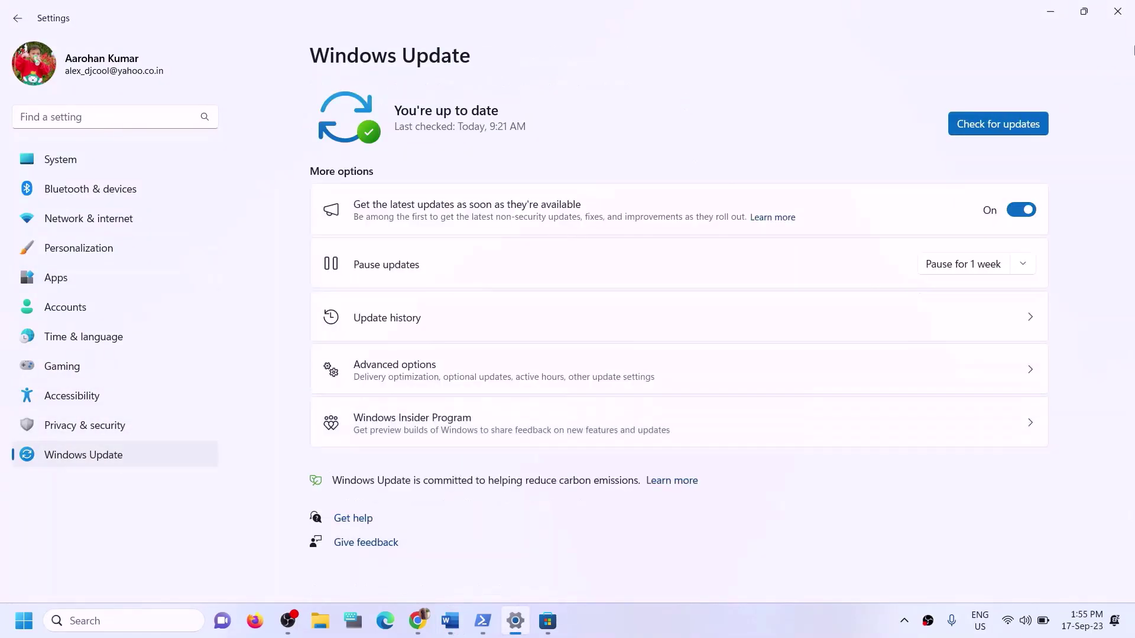
{"action": "left_click", "coordinate": [1000, 123]}
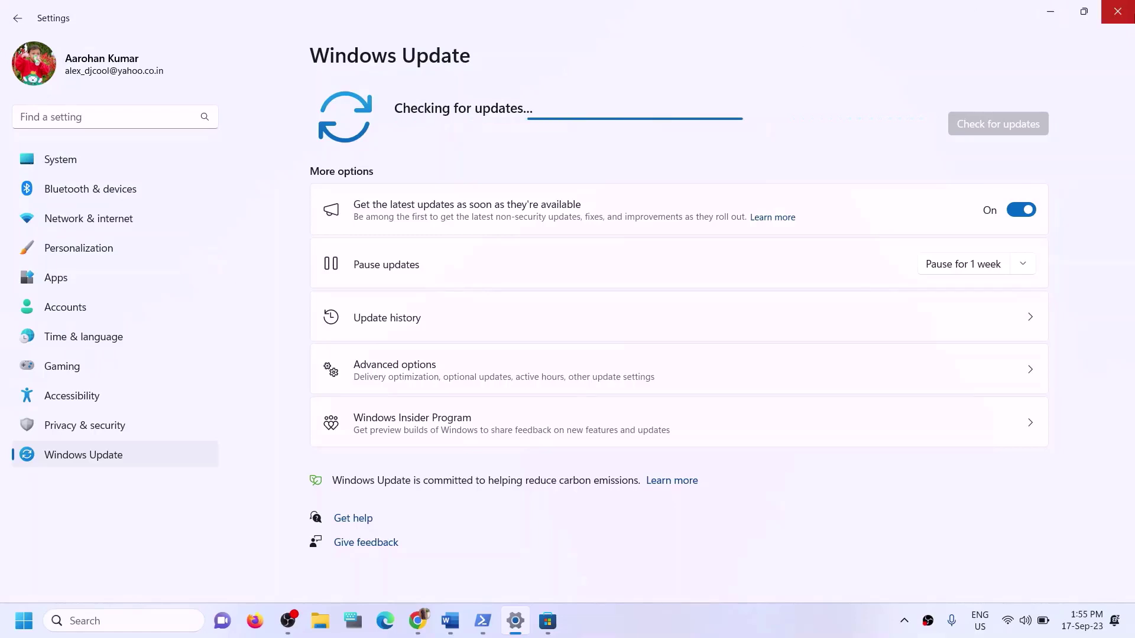
{"action": "left_click", "coordinate": [1117, 11]}
{"action": "scroll", "coordinate": [315, 391], "scroll_direction": "down", "scroll_amount": 3}
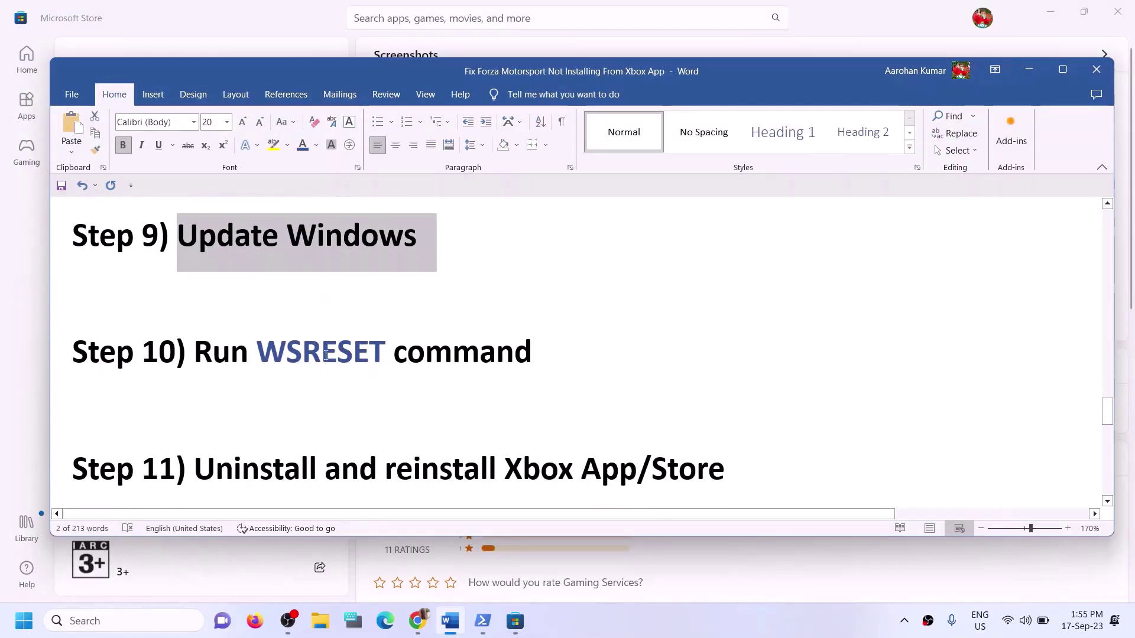
{"action": "scroll", "coordinate": [327, 351], "scroll_direction": "up", "scroll_amount": 1}
Run WSRESET from Windows Search to reset Microsoft Store, then return to the Word guide
{"action": "double_click", "coordinate": [320, 412]}
{"action": "key", "text": "ctrl+c"}
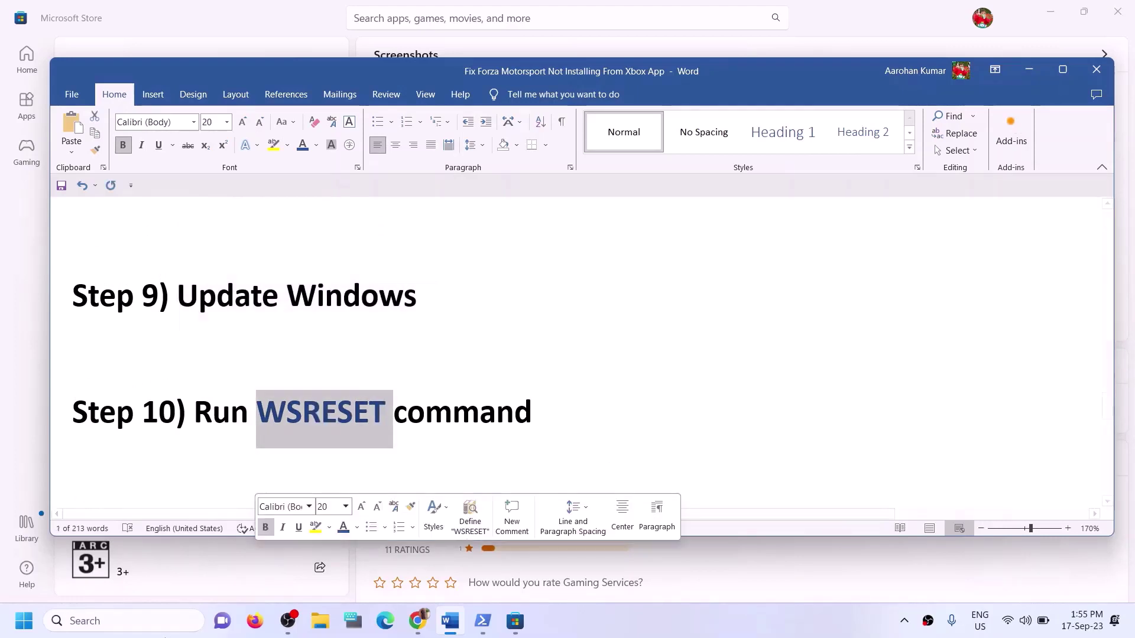
{"action": "left_click", "coordinate": [153, 631]}
{"action": "key", "text": "ctrl+v"}
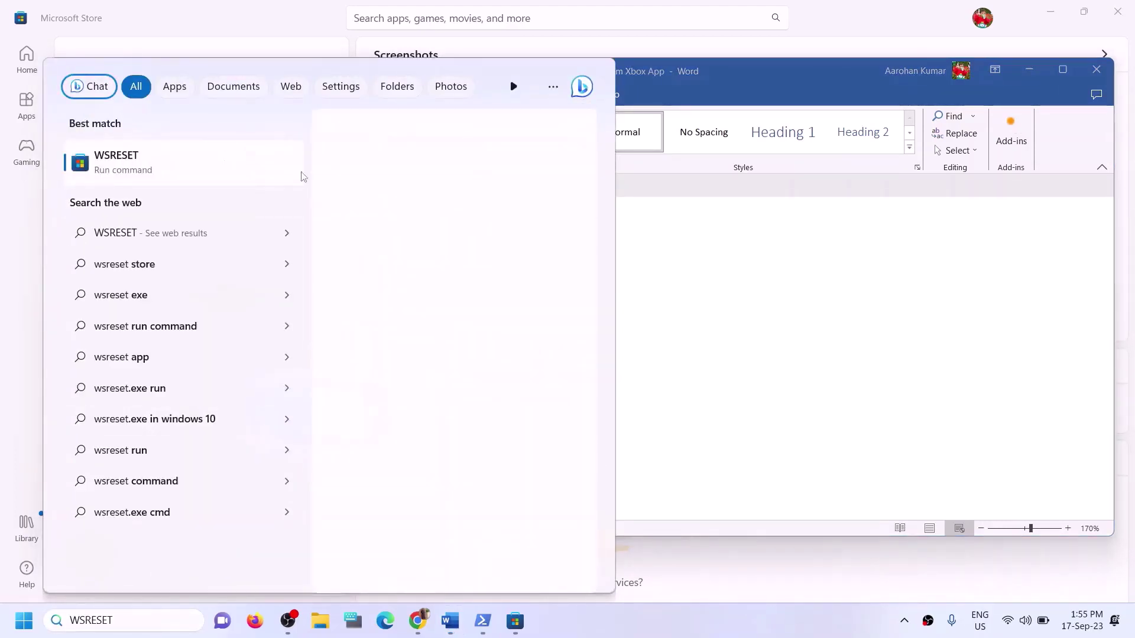
{"action": "key", "text": "Return"}
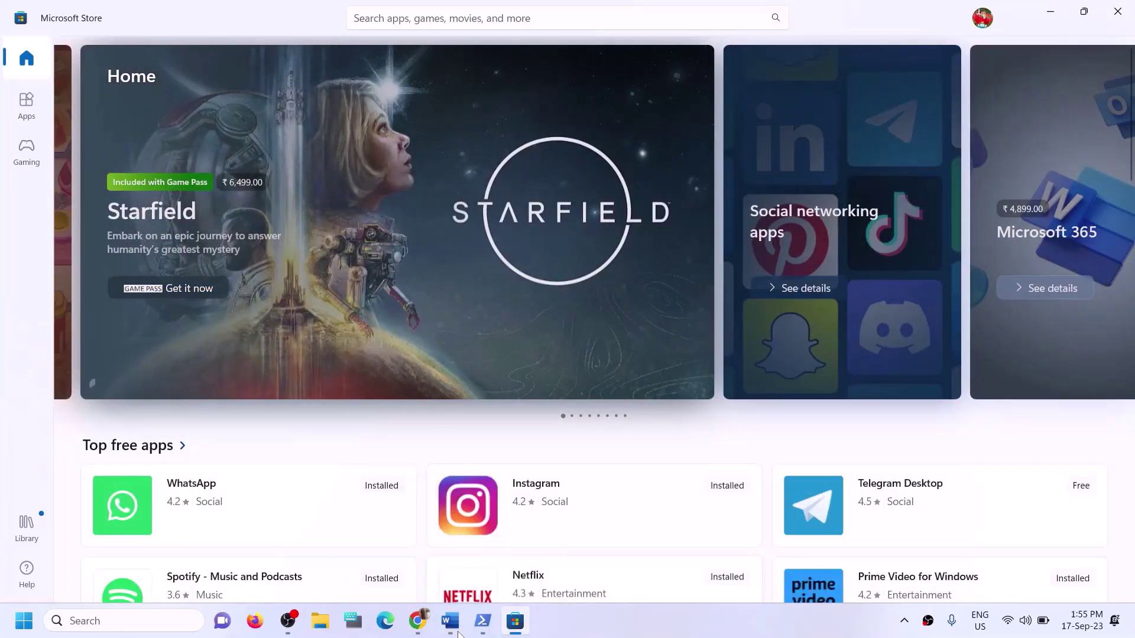
{"action": "left_click", "coordinate": [451, 620]}
{"action": "double_click", "coordinate": [322, 429]}
{"action": "scroll", "coordinate": [322, 428], "scroll_direction": "down", "scroll_amount": 3}
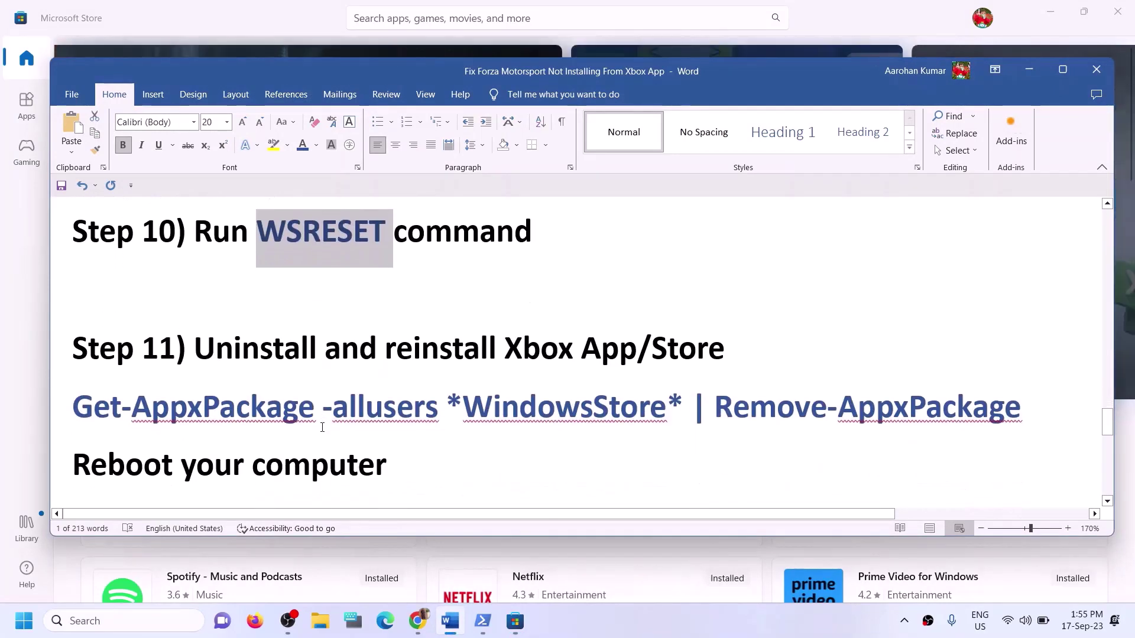
Find the Xbox app by searching 'xbox' in Start and confirm its uninstall
{"action": "scroll", "coordinate": [322, 427], "scroll_direction": "down", "scroll_amount": 1}
{"action": "left_click_drag", "start_coordinate": [751, 291], "coordinate": [390, 289]}
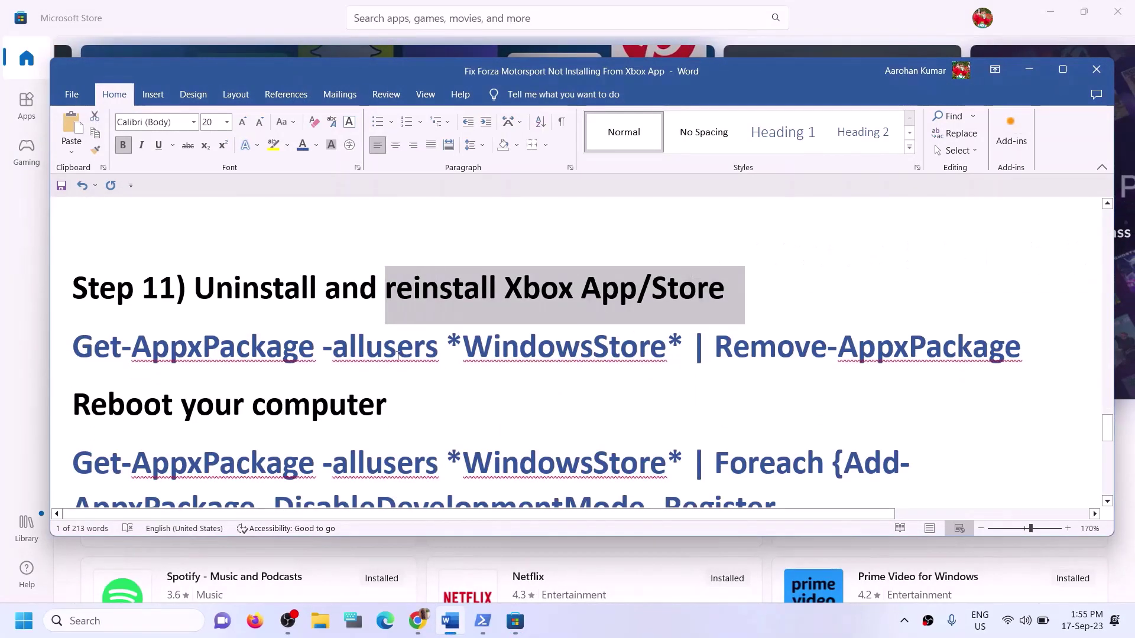
{"action": "left_click", "coordinate": [135, 355]}
{"action": "scroll", "coordinate": [527, 379], "scroll_direction": "down", "scroll_amount": 1}
{"action": "scroll", "coordinate": [526, 379], "scroll_direction": "up", "scroll_amount": 1}
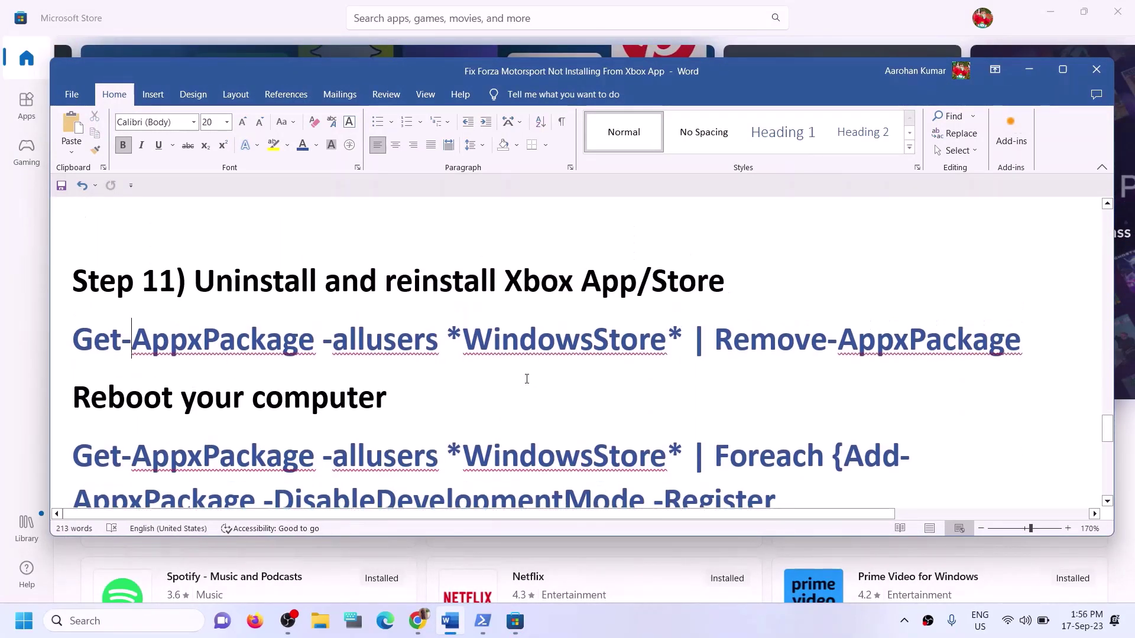
{"action": "left_click", "coordinate": [118, 620]}
{"action": "type", "text": "xbox"}
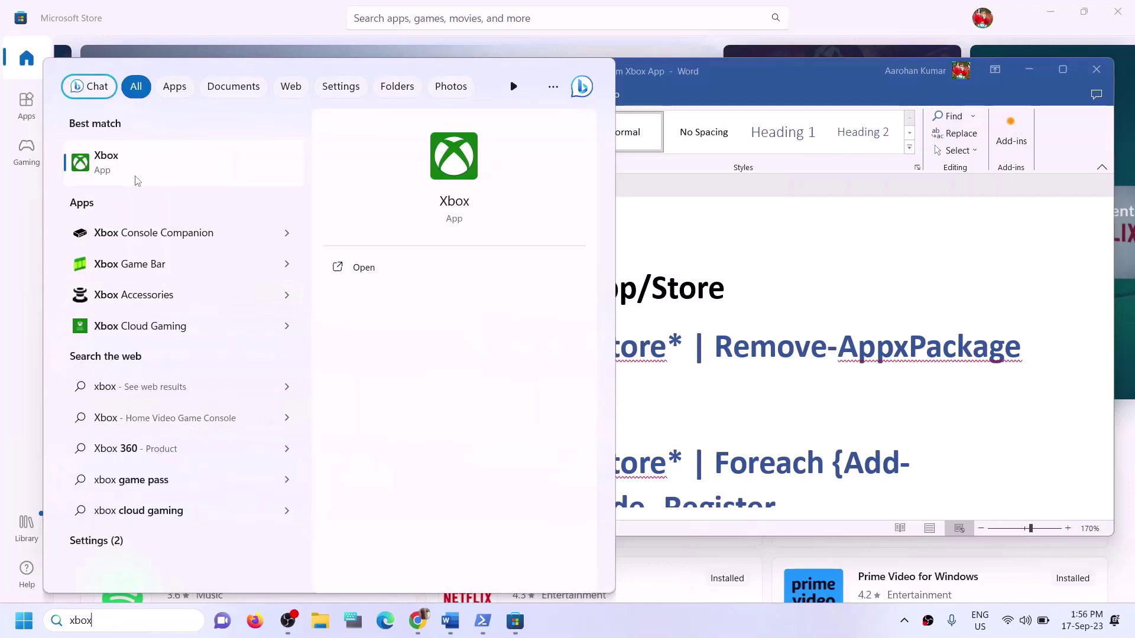
{"action": "right_click", "coordinate": [136, 176]}
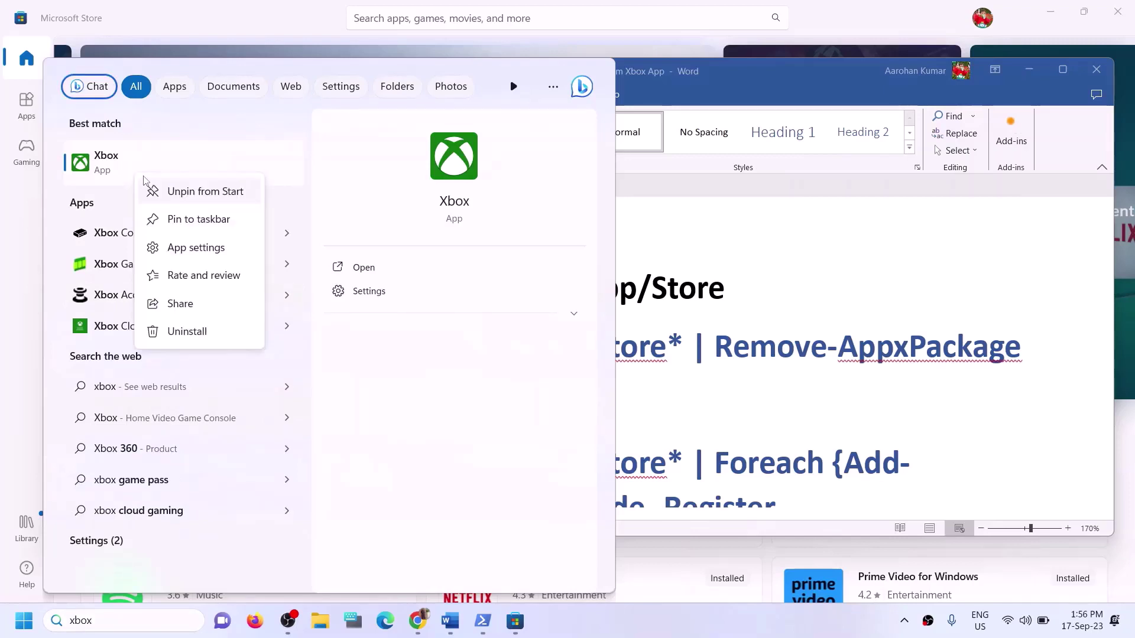
{"action": "left_click", "coordinate": [187, 332]}
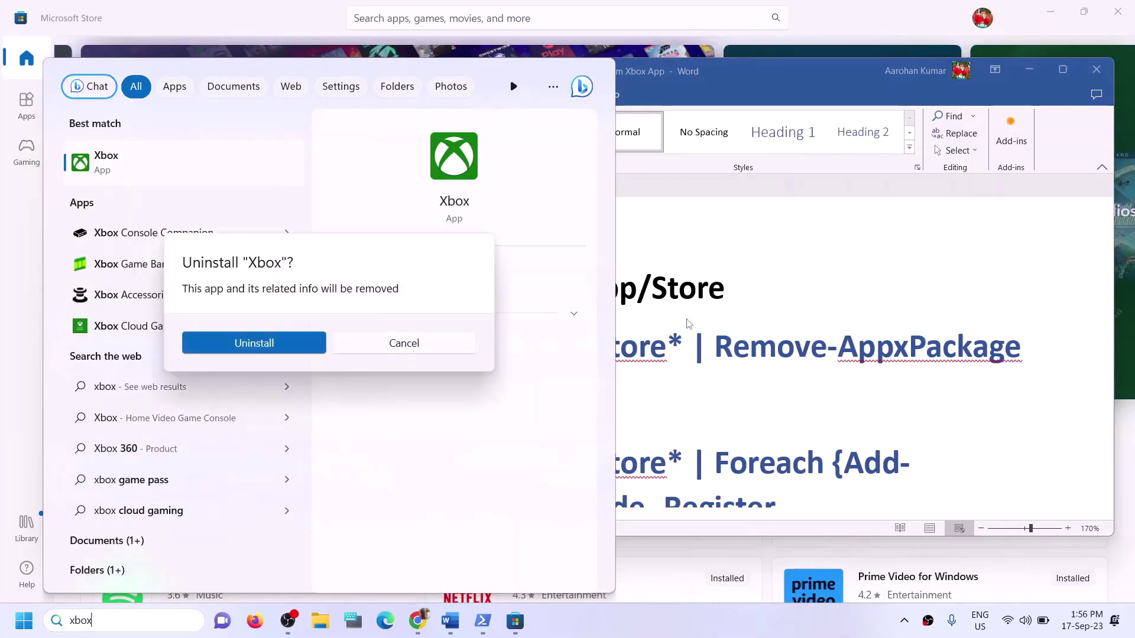
{"action": "left_click", "coordinate": [241, 349]}
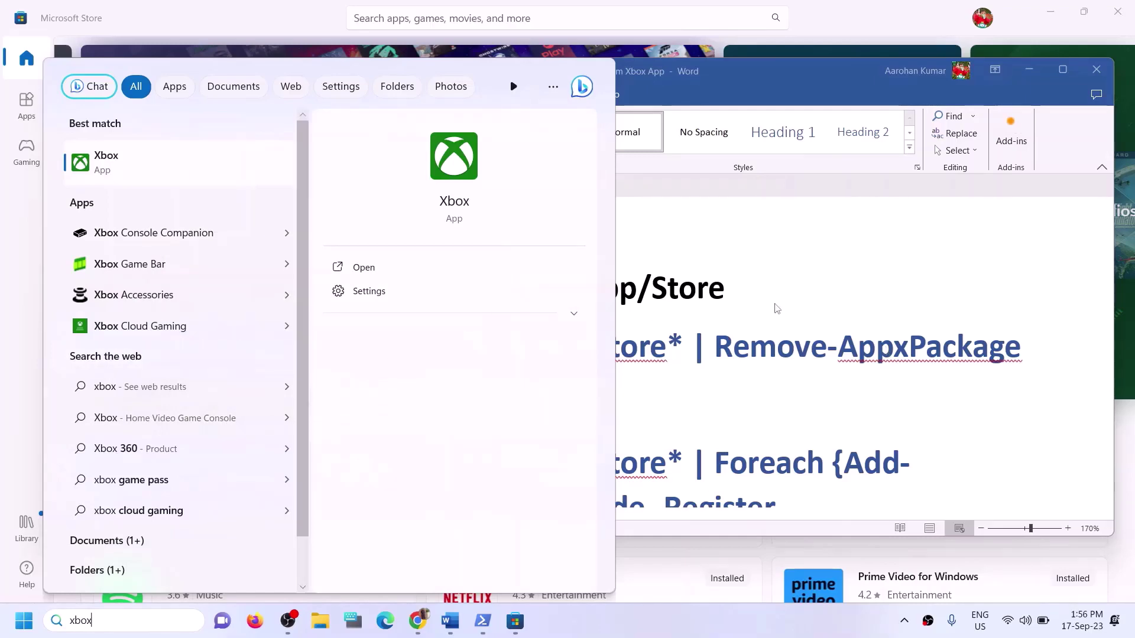
{"action": "left_click", "coordinate": [1037, 325]}
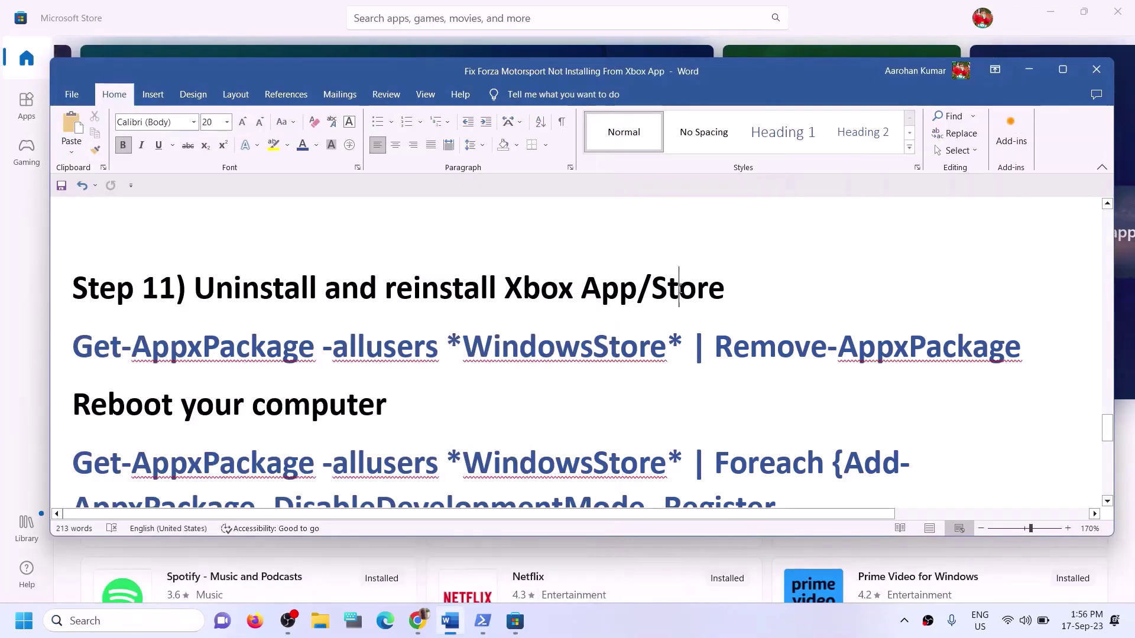
Copy the Remove-AppxPackage command from the guide and launch Windows PowerShell as administrator
{"action": "triple_click", "coordinate": [711, 347]}
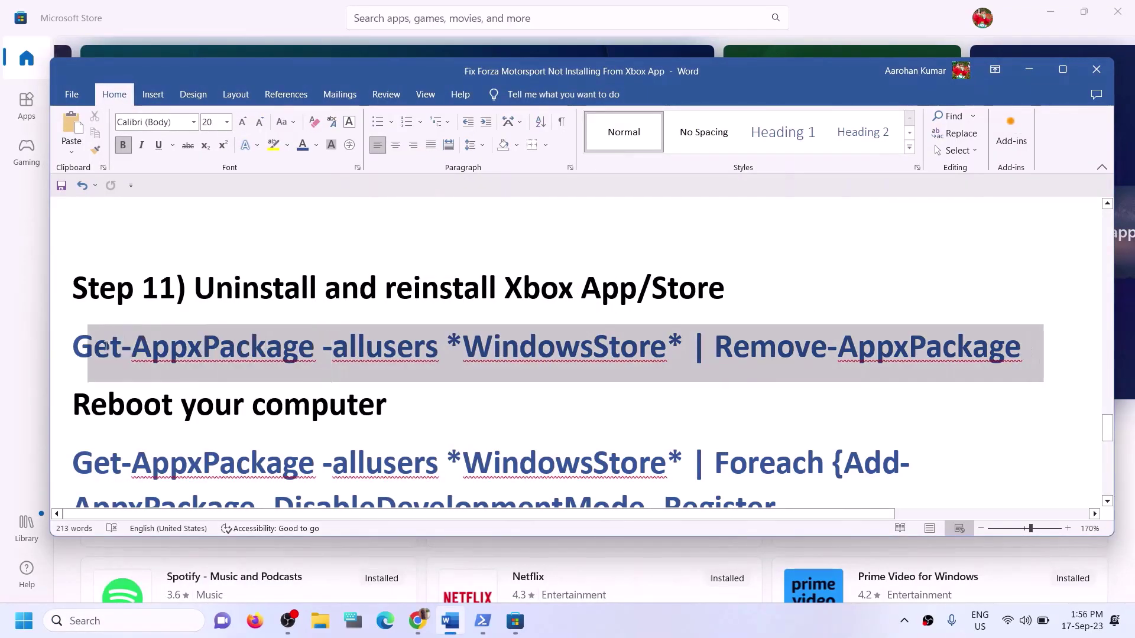
{"action": "right_click", "coordinate": [131, 350]}
{"action": "left_click", "coordinate": [181, 400]}
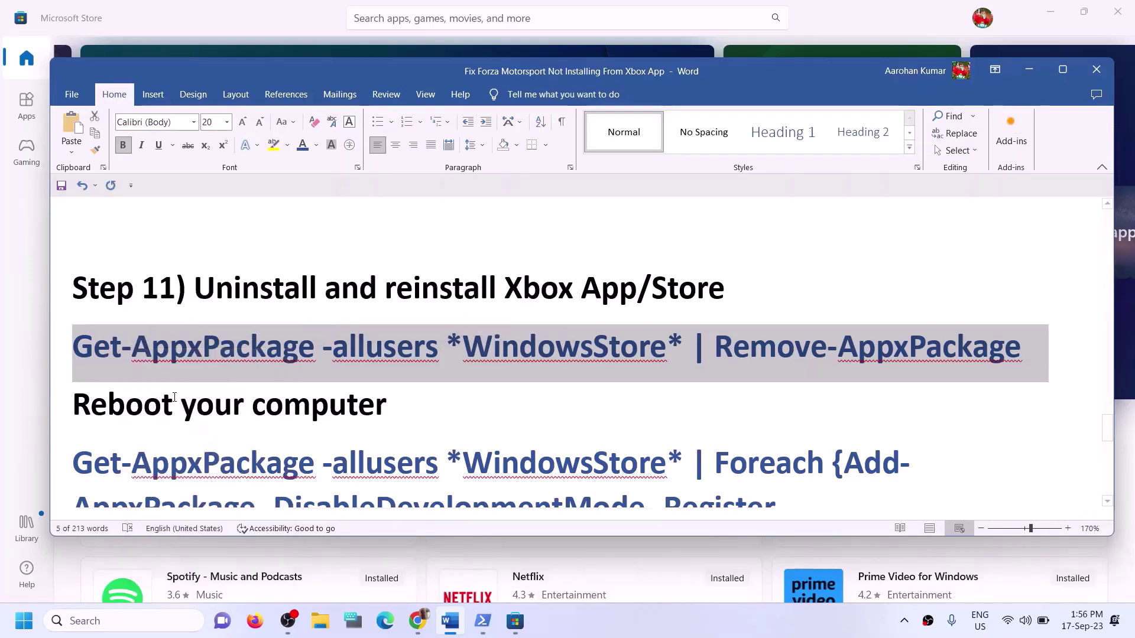
{"action": "left_click", "coordinate": [153, 624]}
{"action": "type", "text": "po"}
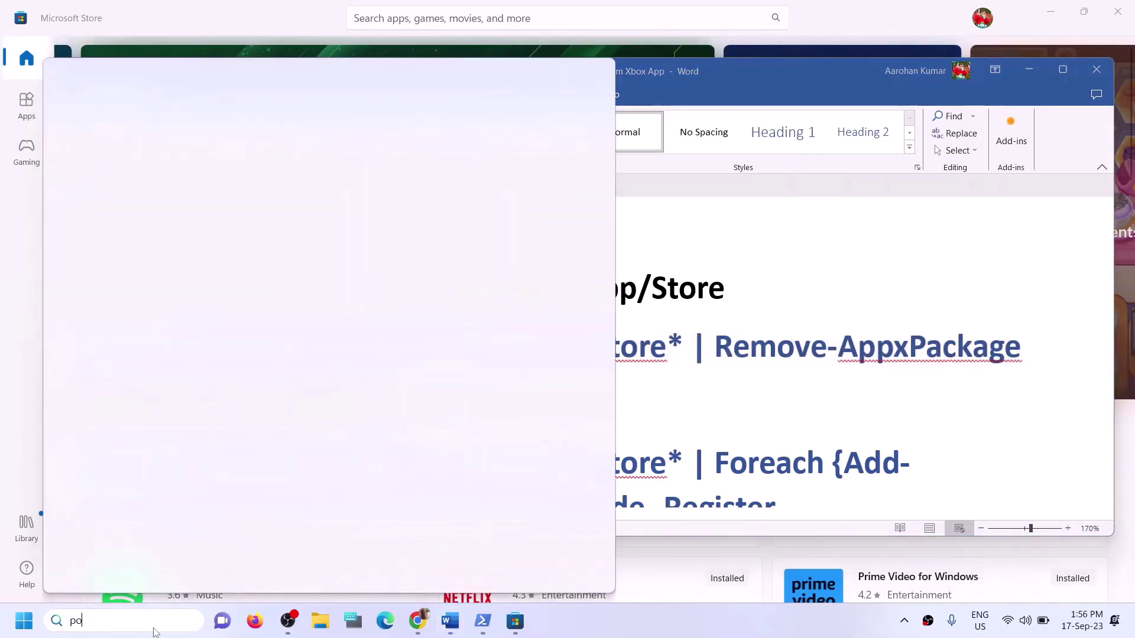
{"action": "type", "text": "wershell"}
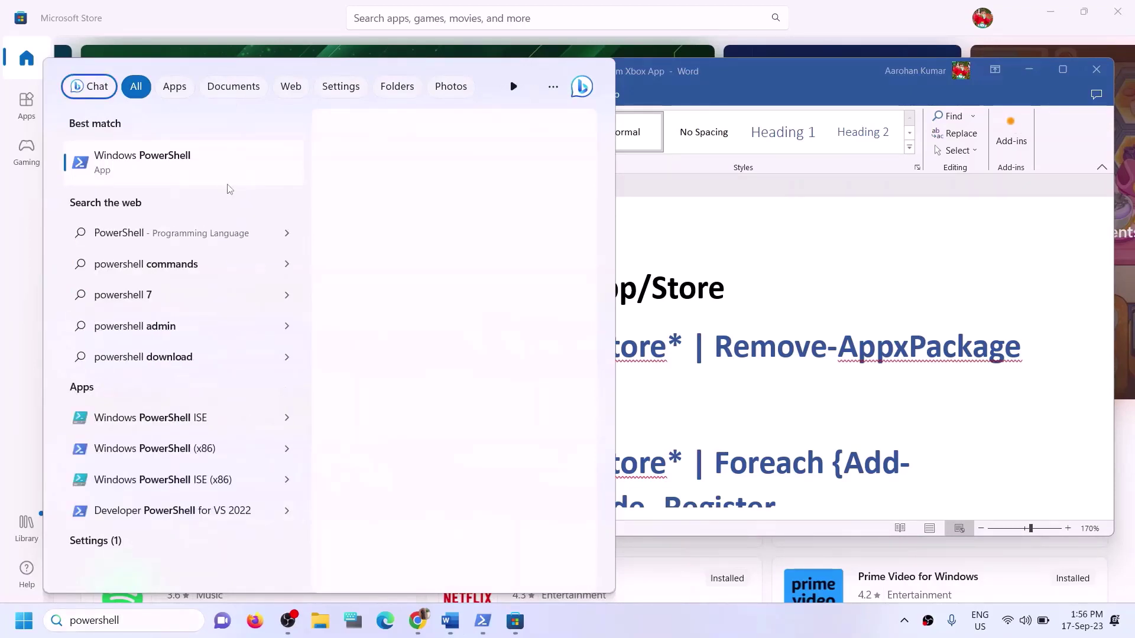
{"action": "right_click", "coordinate": [214, 169]}
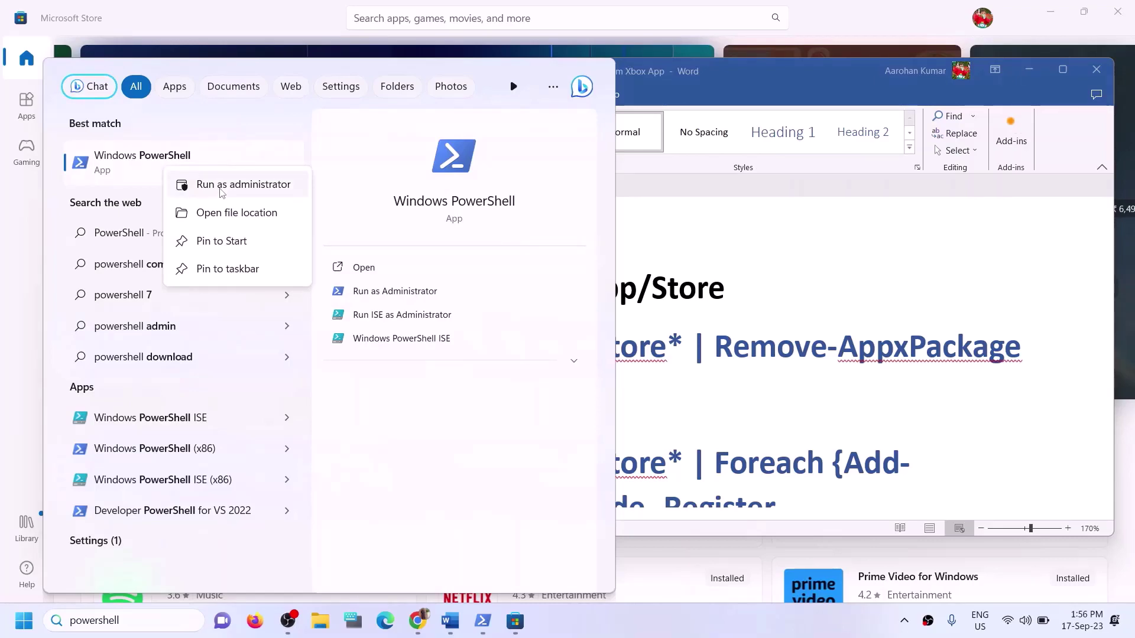
{"action": "left_click", "coordinate": [221, 188]}
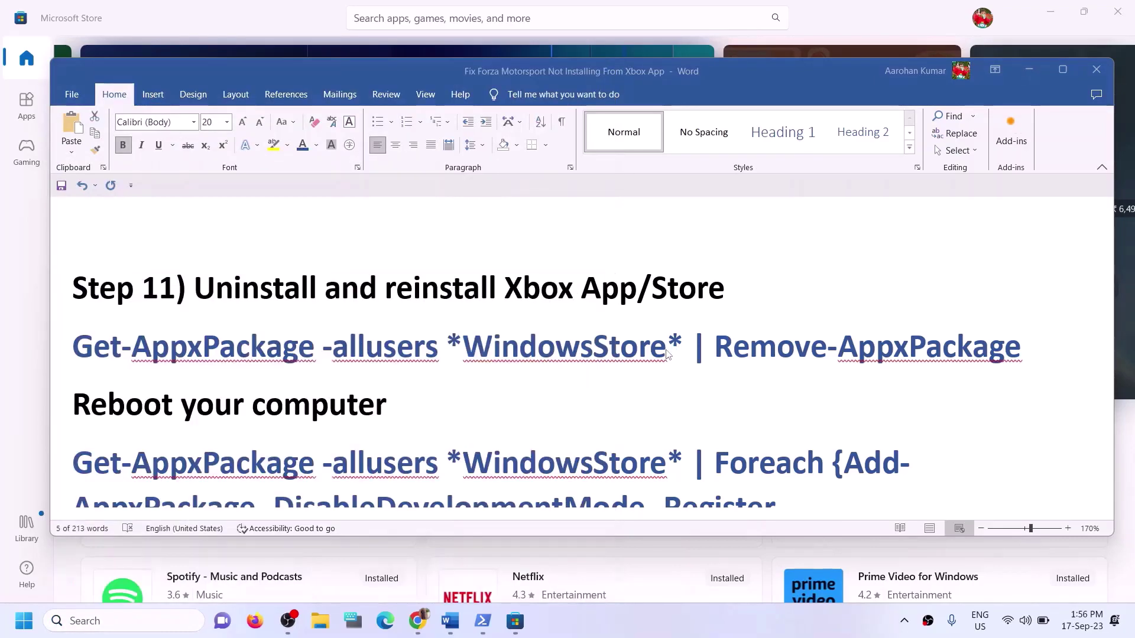
{"action": "left_click", "coordinate": [513, 430]}
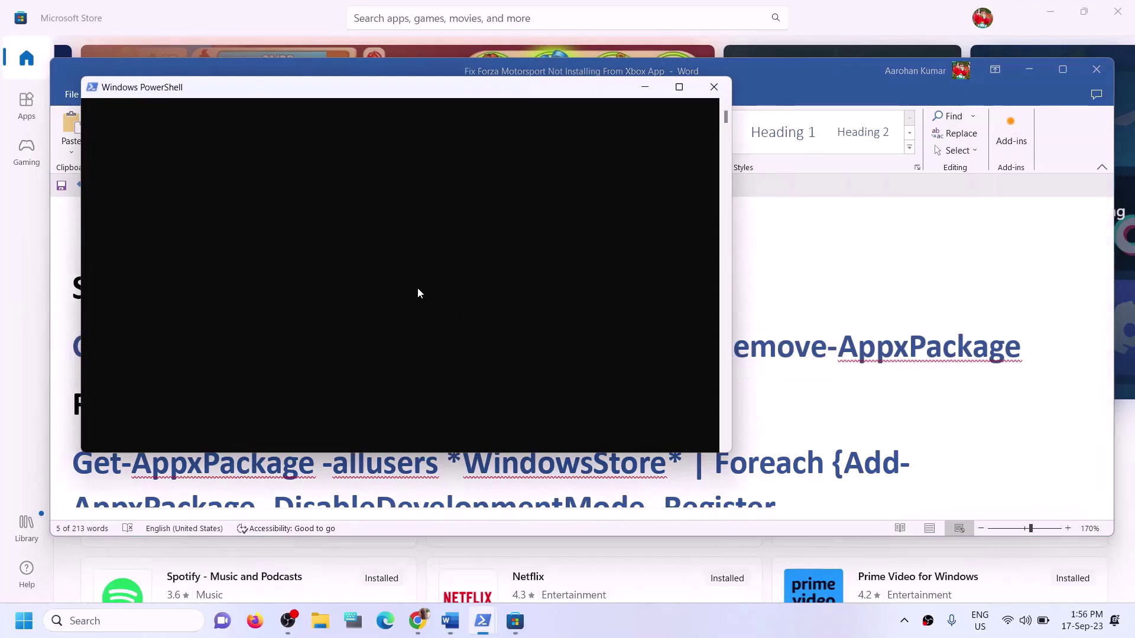
Paste and run Get-AppxPackage -allusers *WindowsStore* | Remove-AppxPackage, then return to Word
{"action": "right_click", "coordinate": [418, 289]}
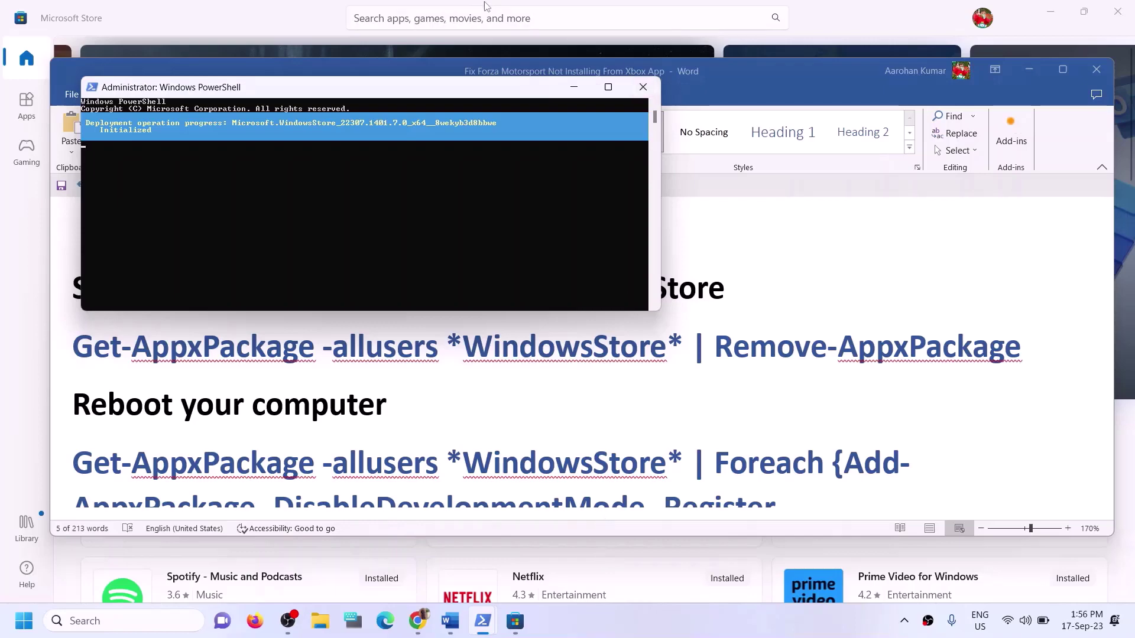
{"action": "left_click", "coordinate": [247, 17]}
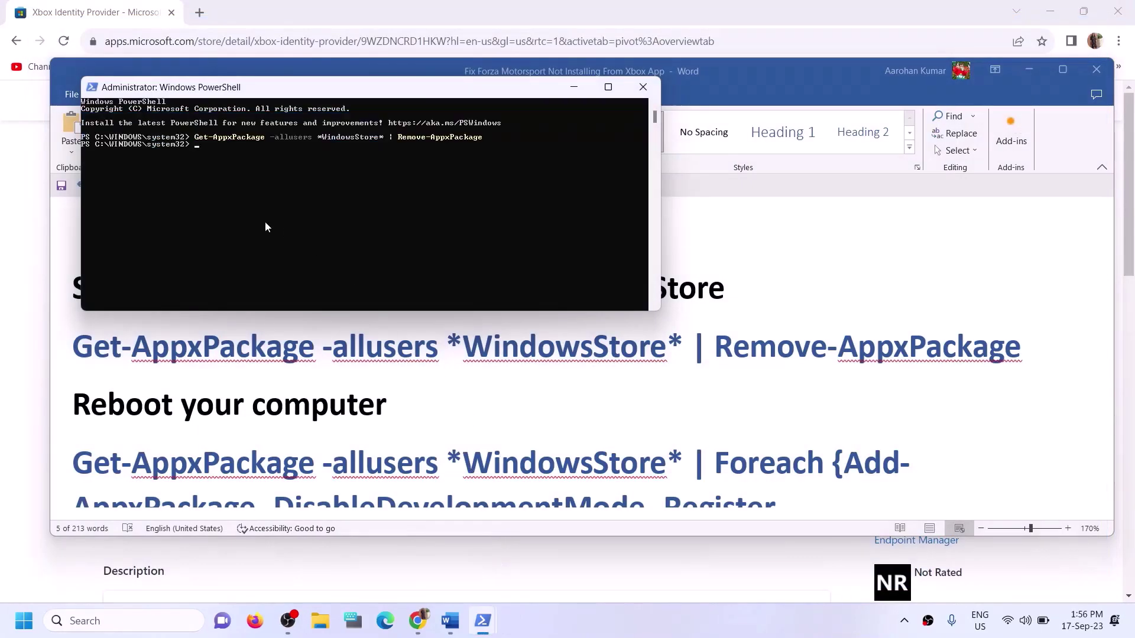
{"action": "key", "text": "alt+Tab"}
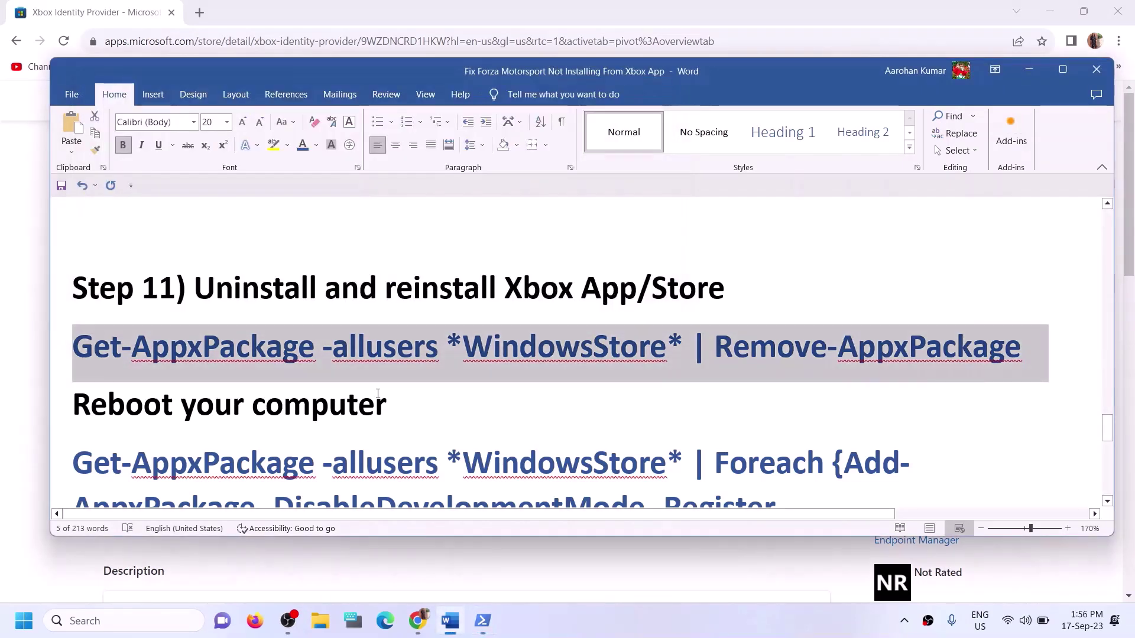
{"action": "scroll", "coordinate": [179, 383], "scroll_direction": "down", "scroll_amount": 1}
Select the Foreach Add-AppxPackage command in the guide and bring the admin PowerShell forward
{"action": "left_click_drag", "start_coordinate": [102, 335], "coordinate": [418, 337]}
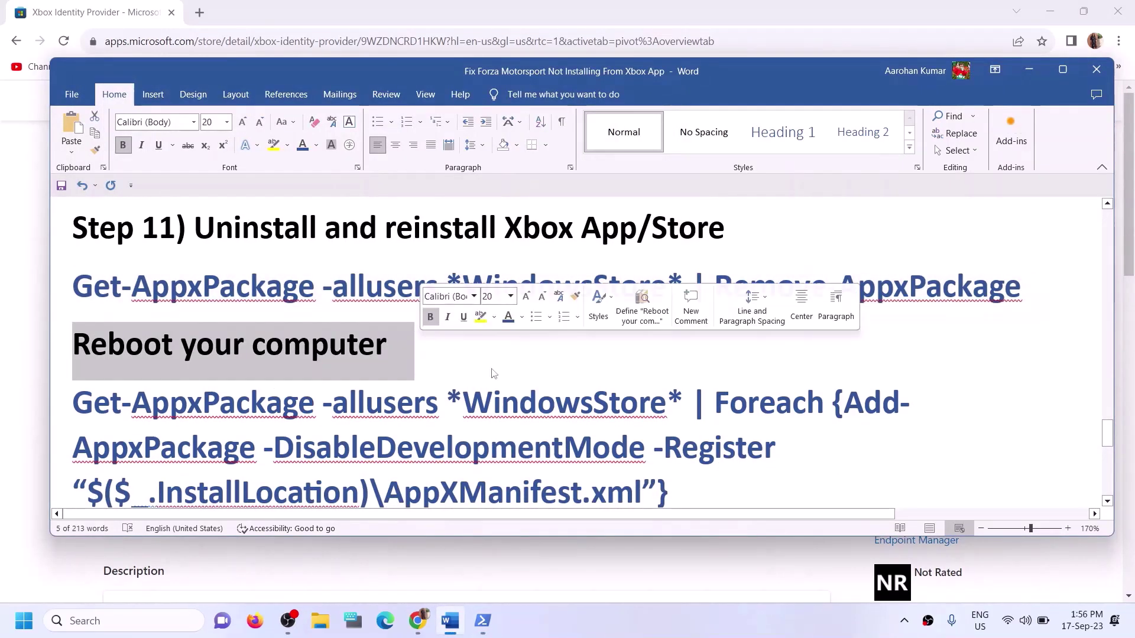
{"action": "scroll", "coordinate": [688, 433], "scroll_direction": "down", "scroll_amount": 1}
{"action": "left_click_drag", "start_coordinate": [688, 432], "coordinate": [105, 357]}
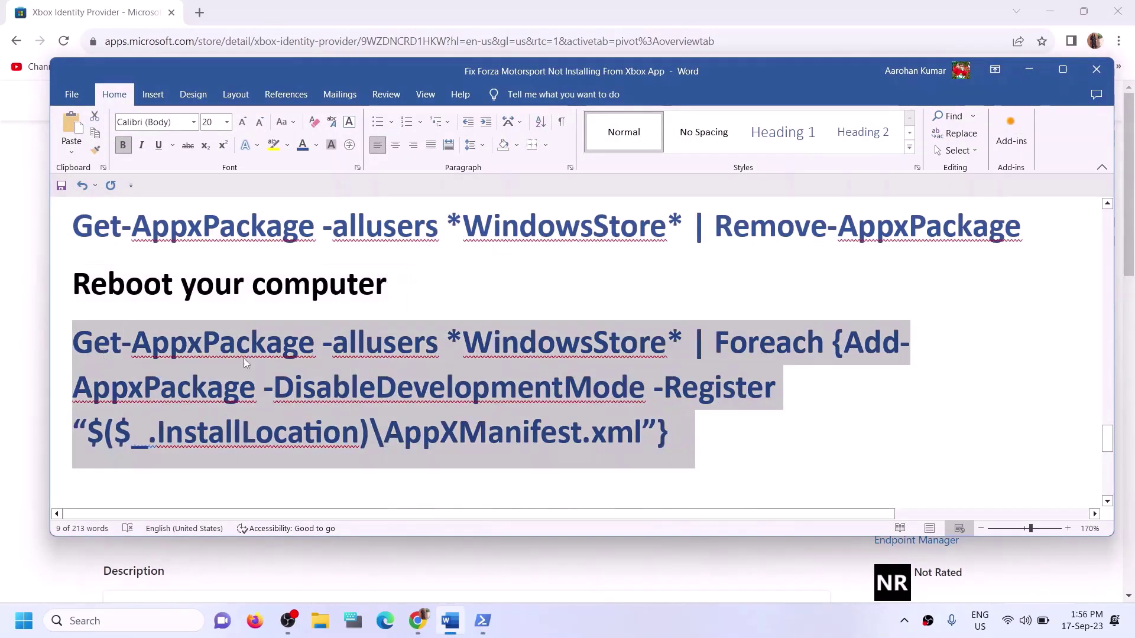
{"action": "mouse_move", "coordinate": [486, 624]}
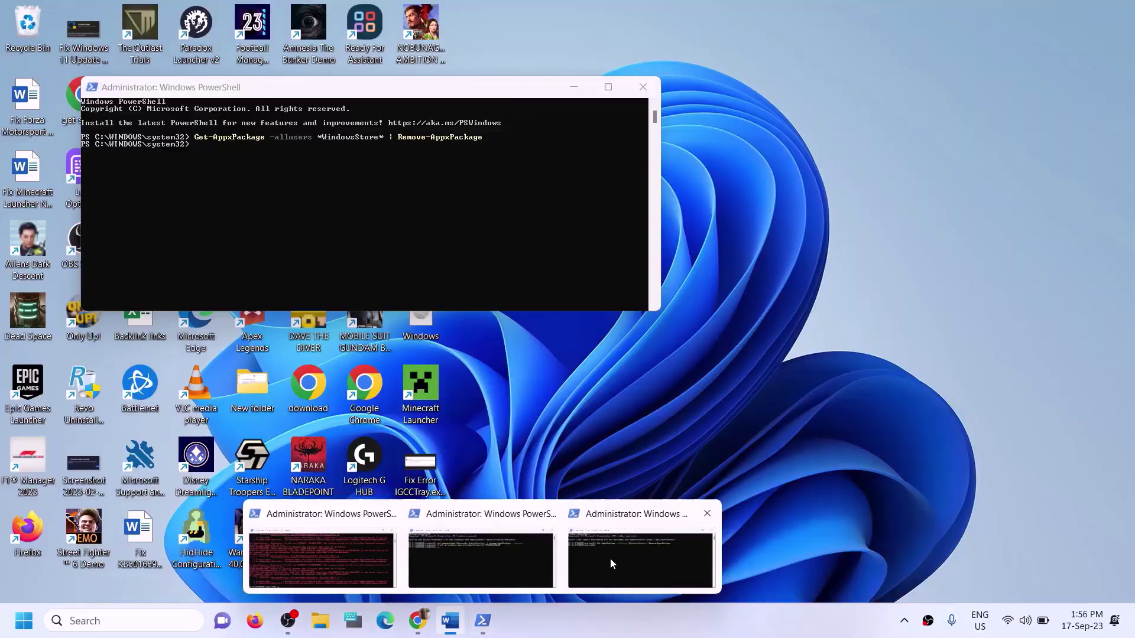
{"action": "left_click", "coordinate": [610, 558]}
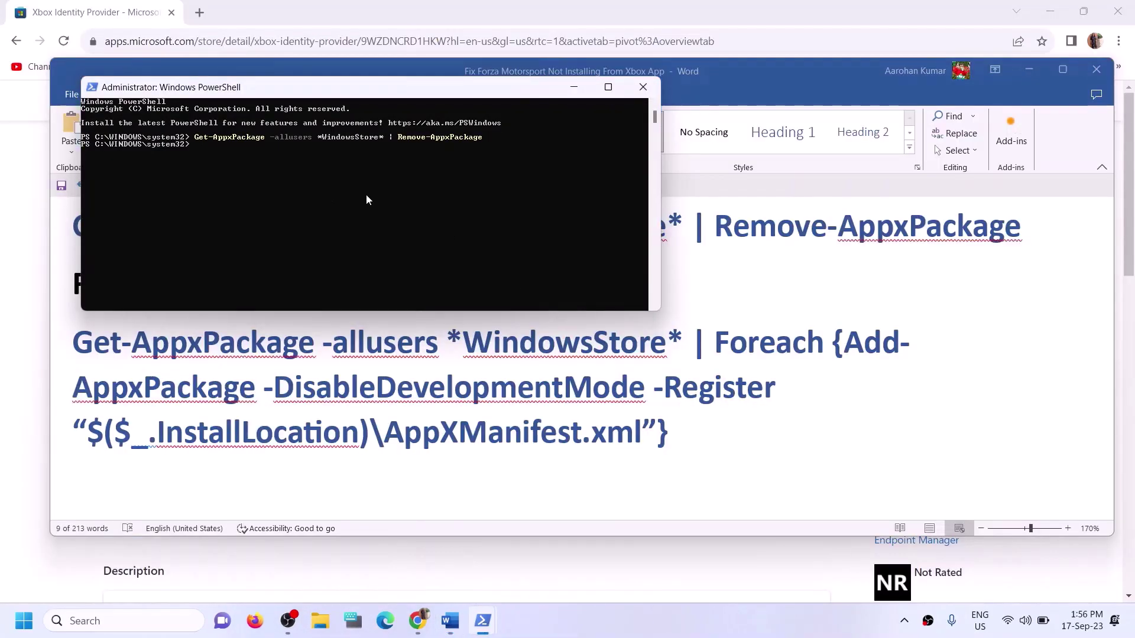
{"action": "key", "text": "alt+Tab"}
{"action": "triple_click", "coordinate": [393, 289]}
{"action": "mouse_move", "coordinate": [480, 623]}
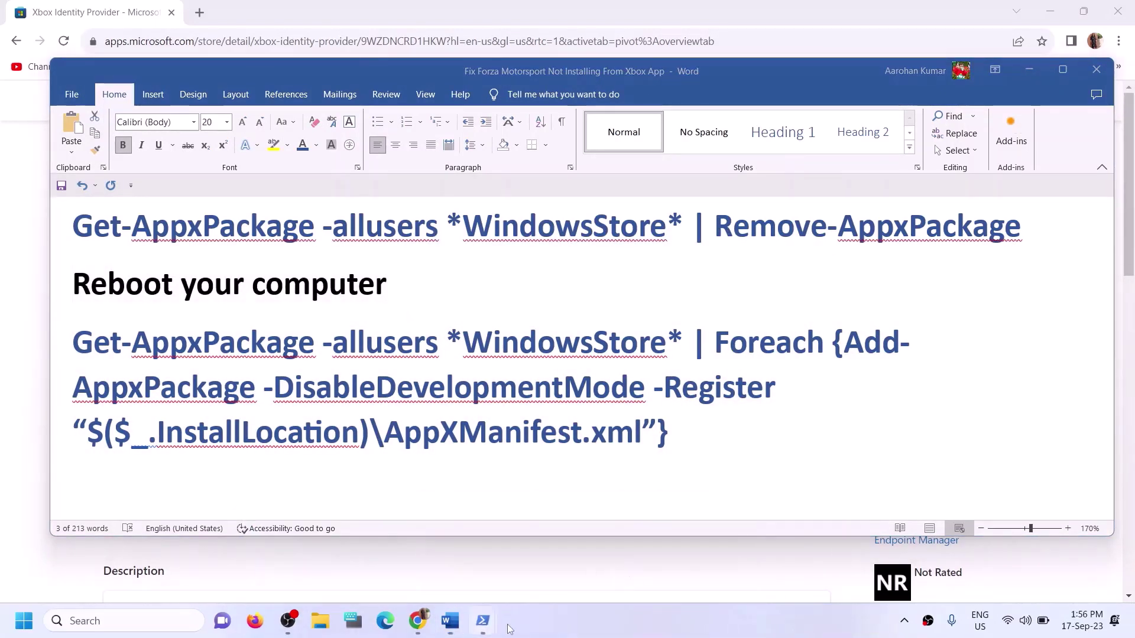
{"action": "left_click", "coordinate": [608, 555]}
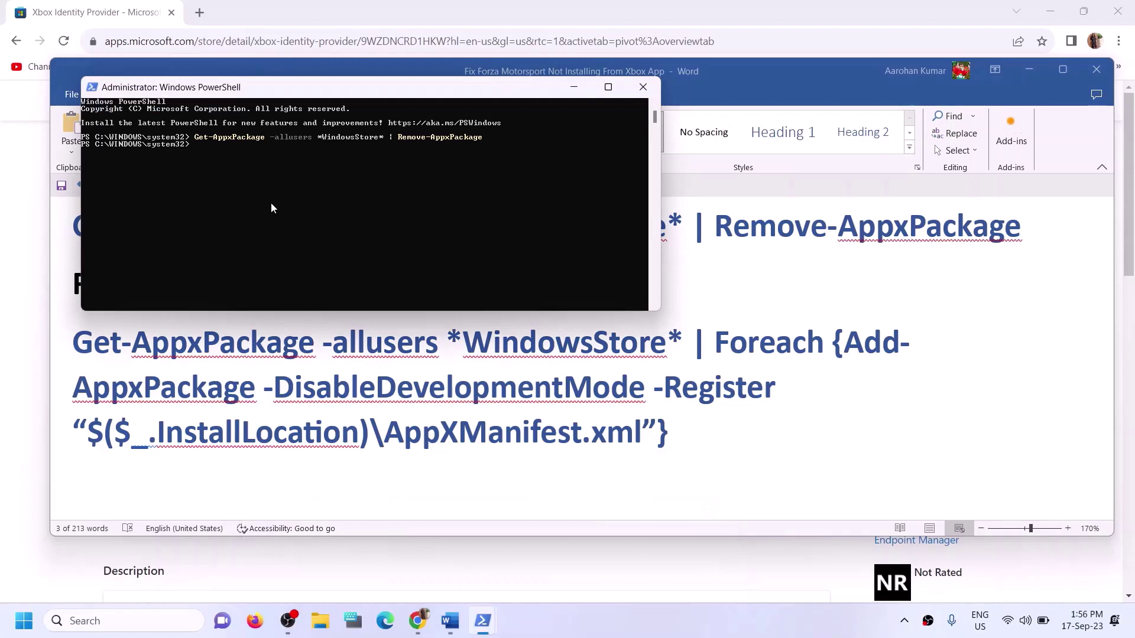
Paste and run the Foreach Add-AppxPackage command to re-register the Windows Store
{"action": "right_click", "coordinate": [226, 177]}
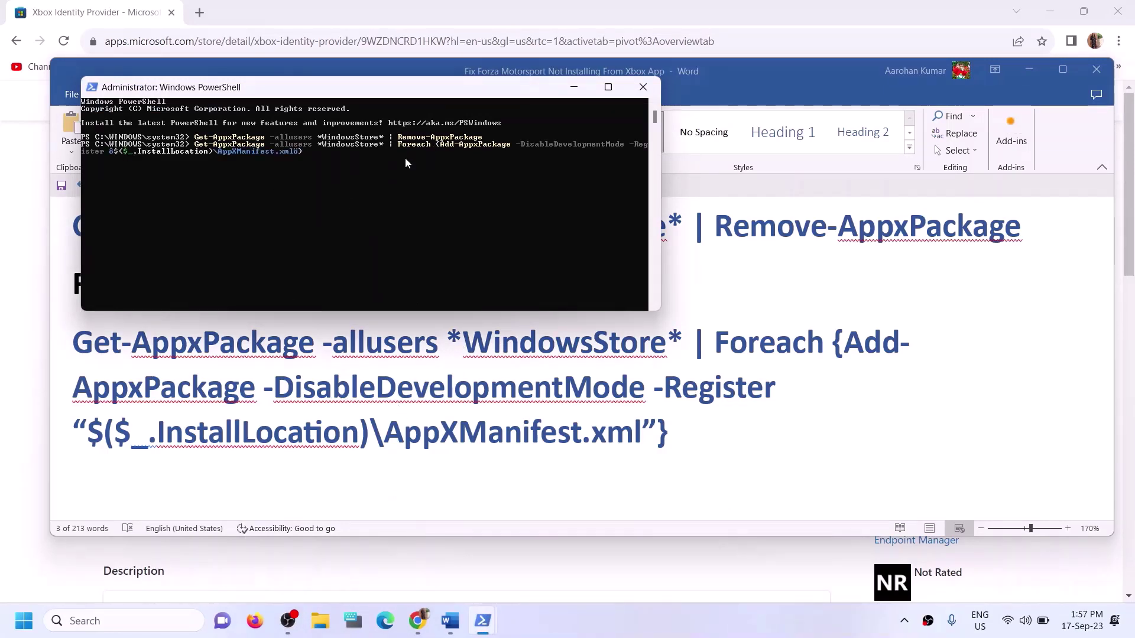
{"action": "key", "text": "Return"}
{"action": "left_click", "coordinate": [111, 621]}
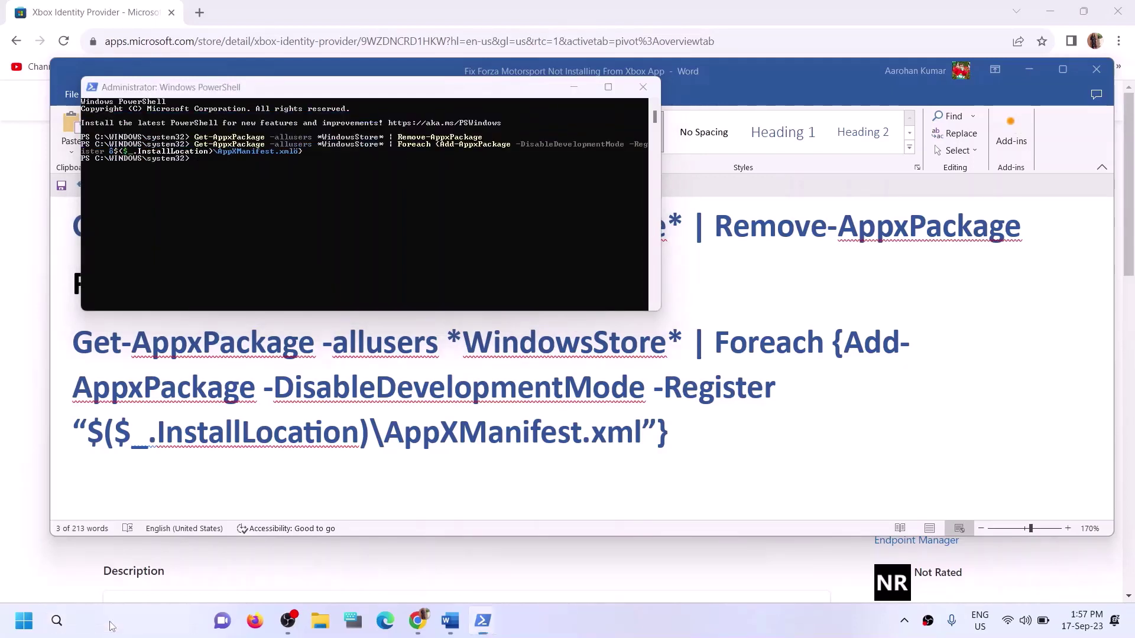
Launch Microsoft Store from a 'store' search and maximize its window
{"action": "type", "text": "st"}
{"action": "type", "text": "e"}
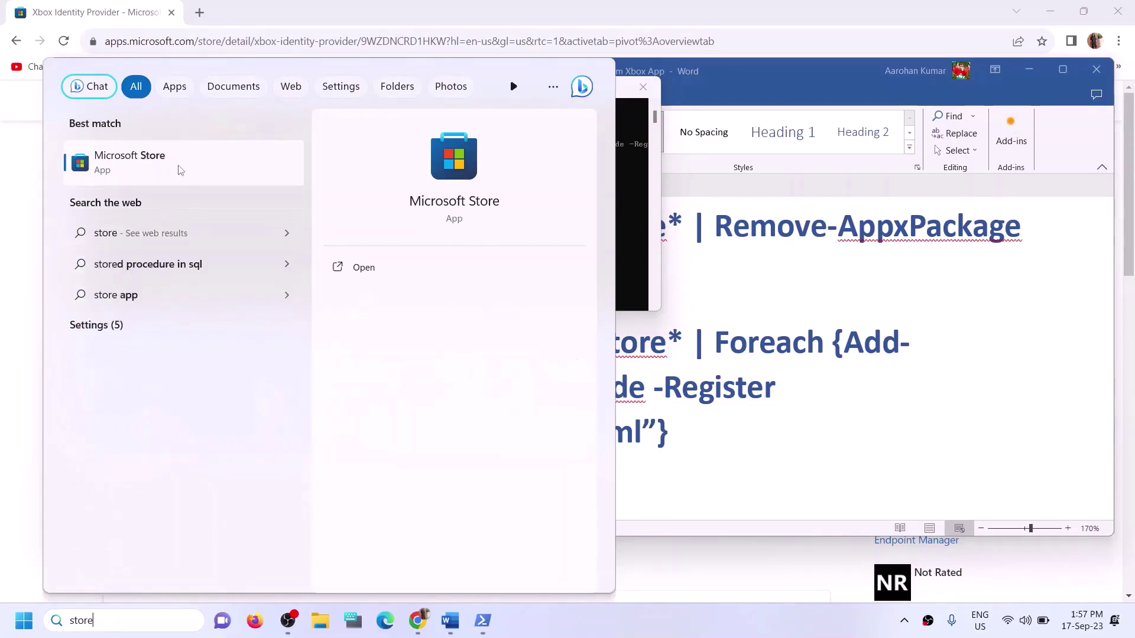
{"action": "left_click", "coordinate": [739, 426]}
{"action": "left_click", "coordinate": [738, 427]}
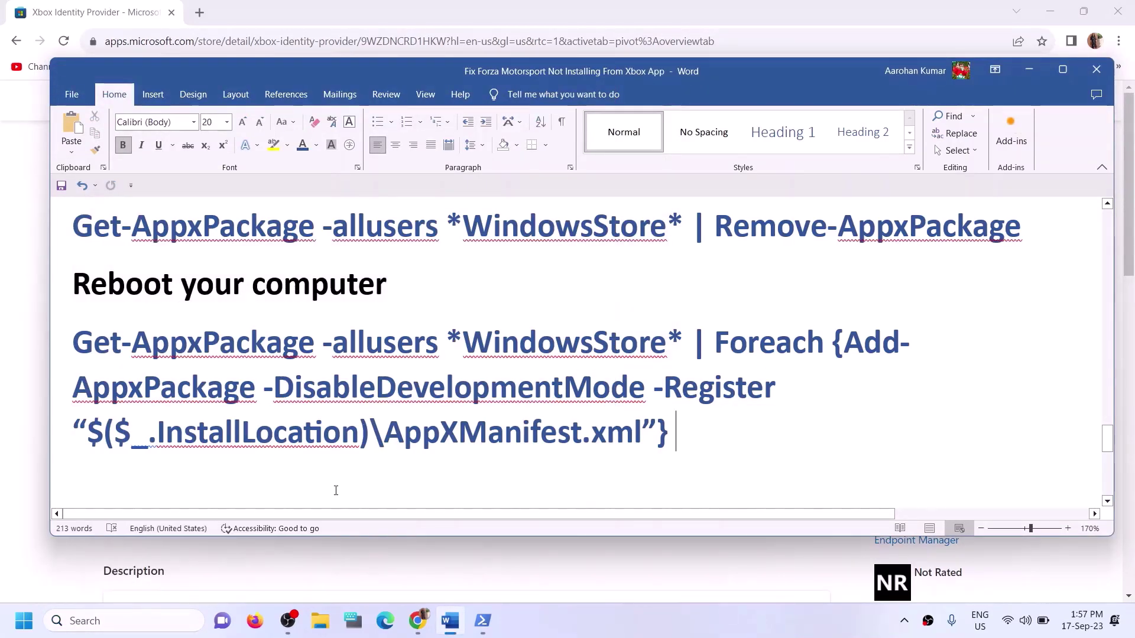
{"action": "left_click", "coordinate": [146, 615]}
{"action": "type", "text": "store"}
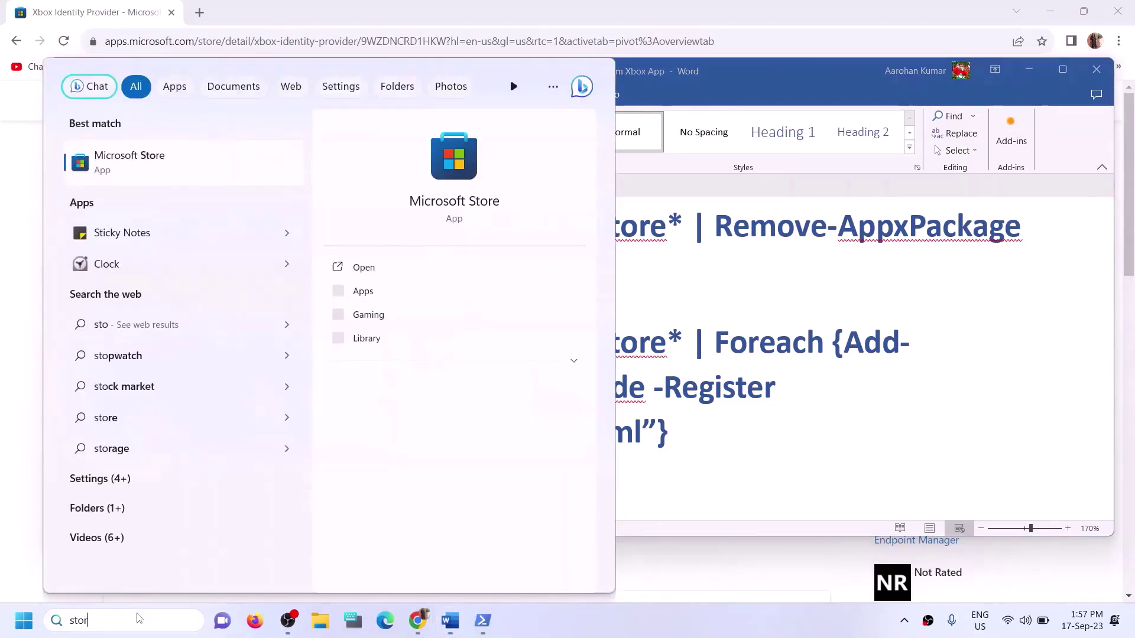
{"action": "left_click", "coordinate": [471, 161]}
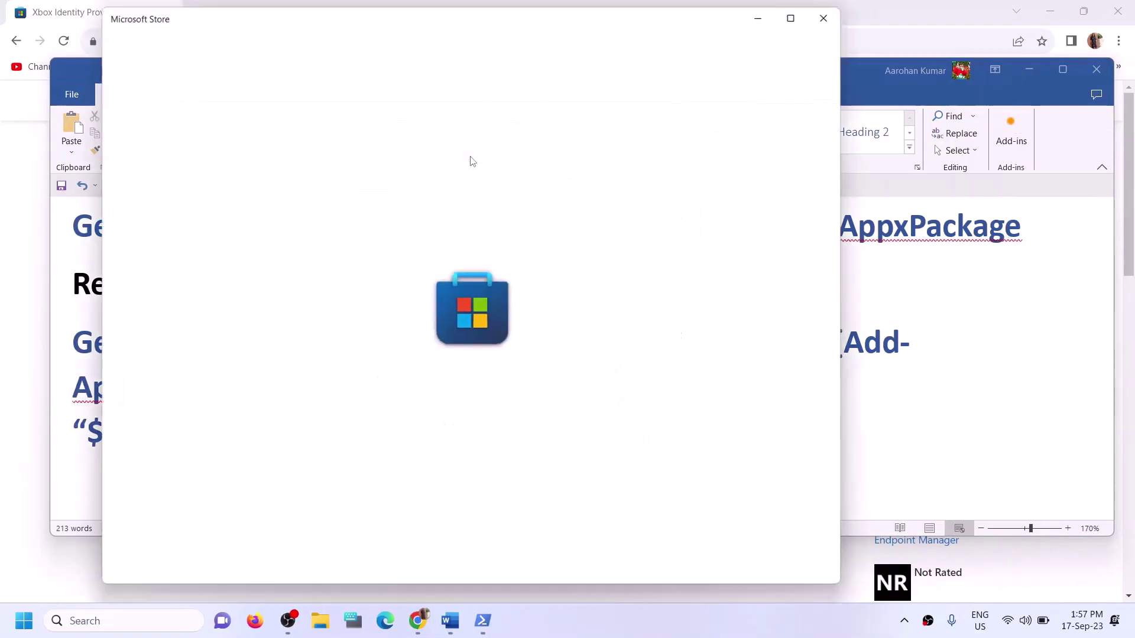
{"action": "left_click", "coordinate": [798, 12]}
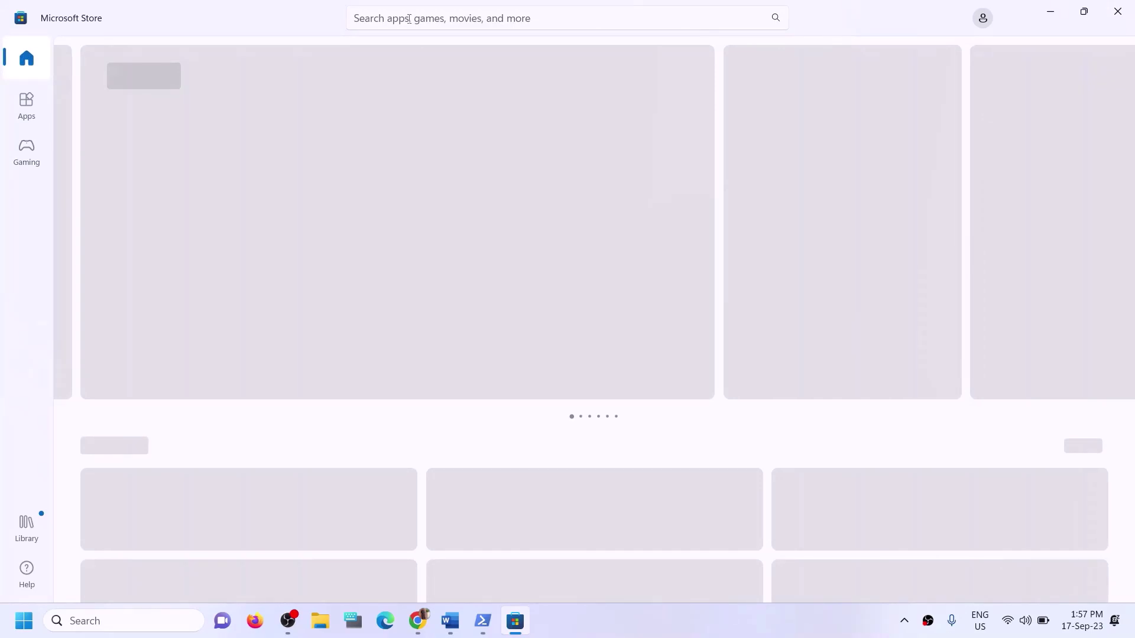
Search the Store for 'xbox' and install the Xbox app, approving the UAC prompt
{"action": "left_click", "coordinate": [409, 19]}
{"action": "type", "text": "x"}
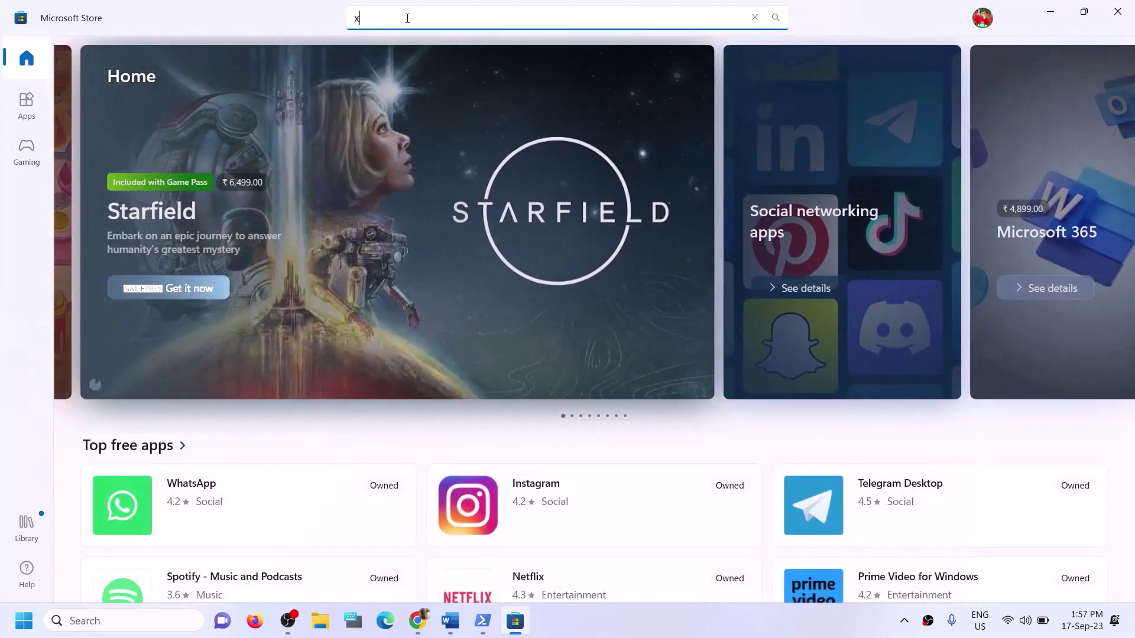
{"action": "type", "text": "box"}
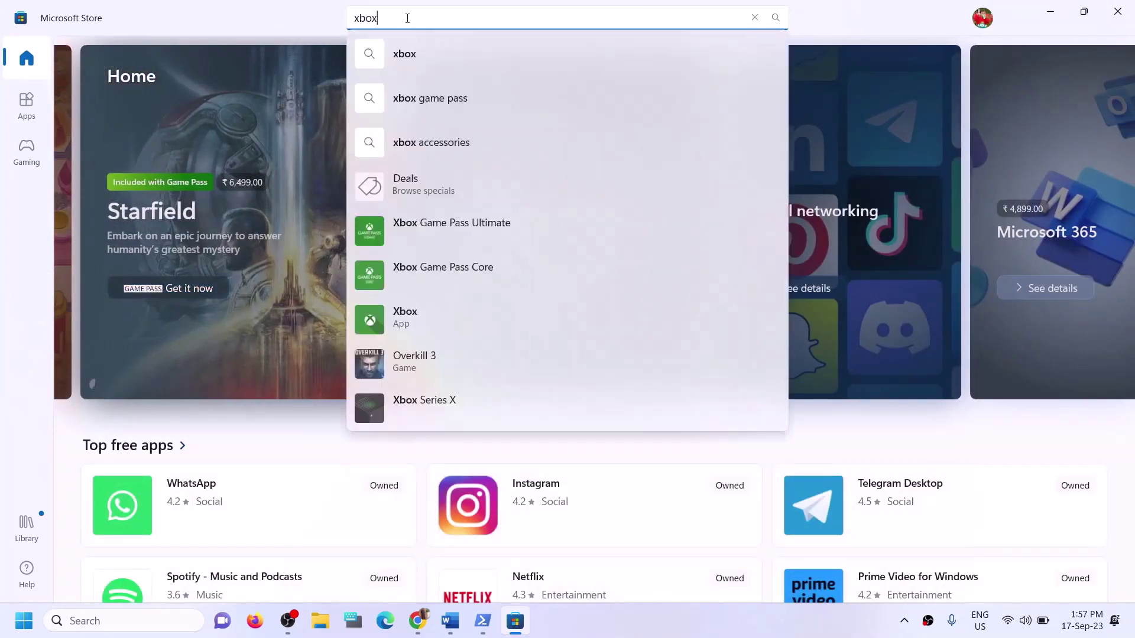
{"action": "left_click", "coordinate": [416, 311]}
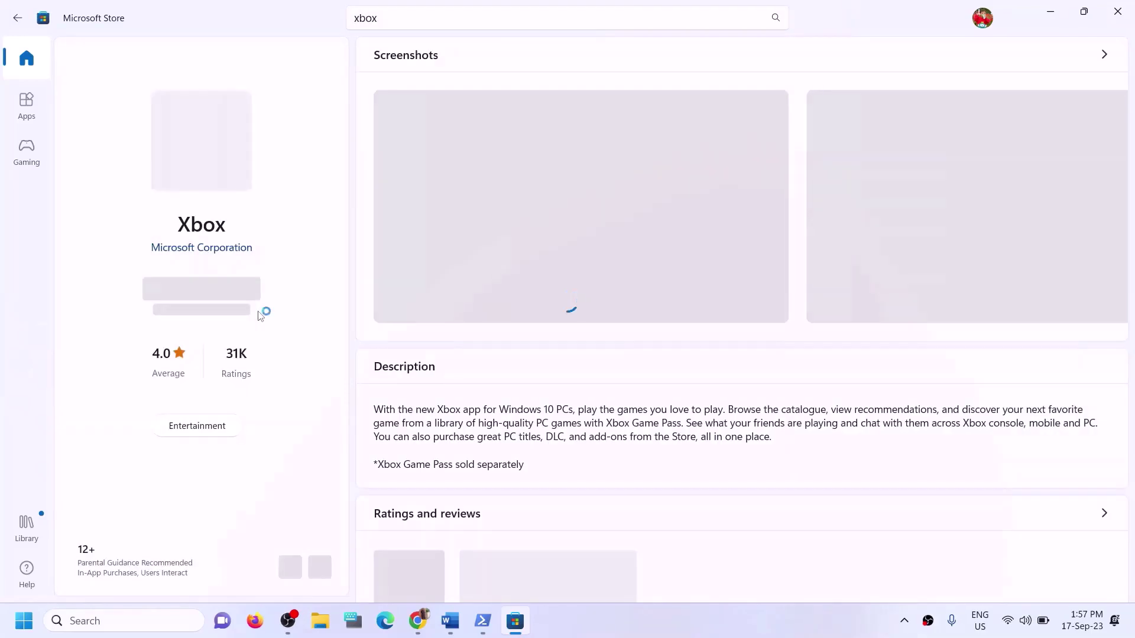
{"action": "left_click", "coordinate": [221, 296]}
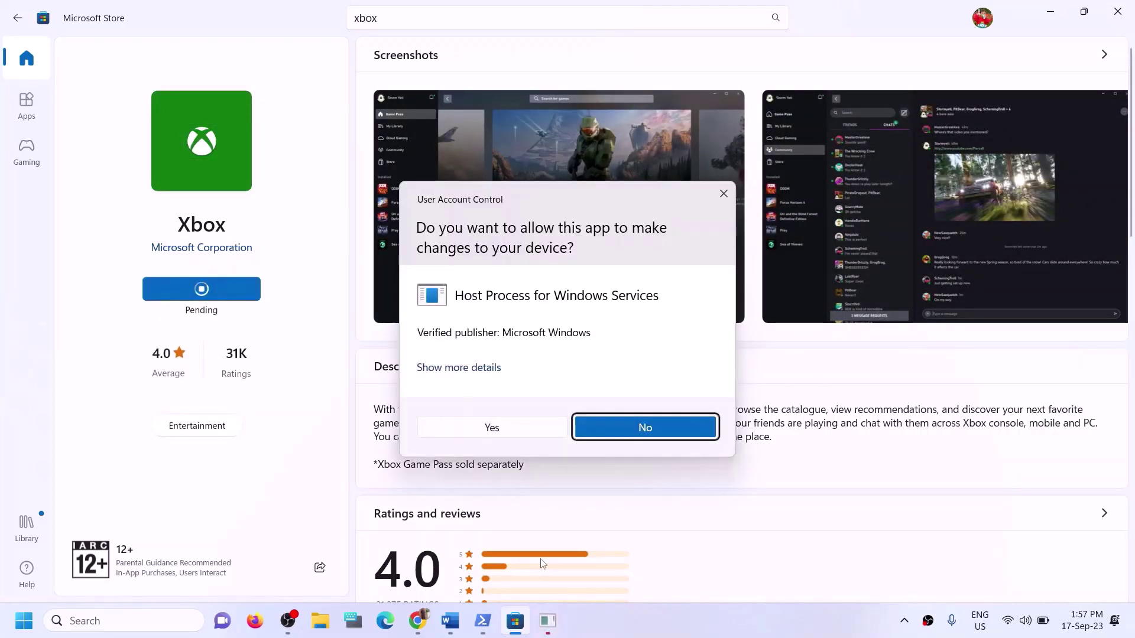
{"action": "left_click", "coordinate": [484, 426]}
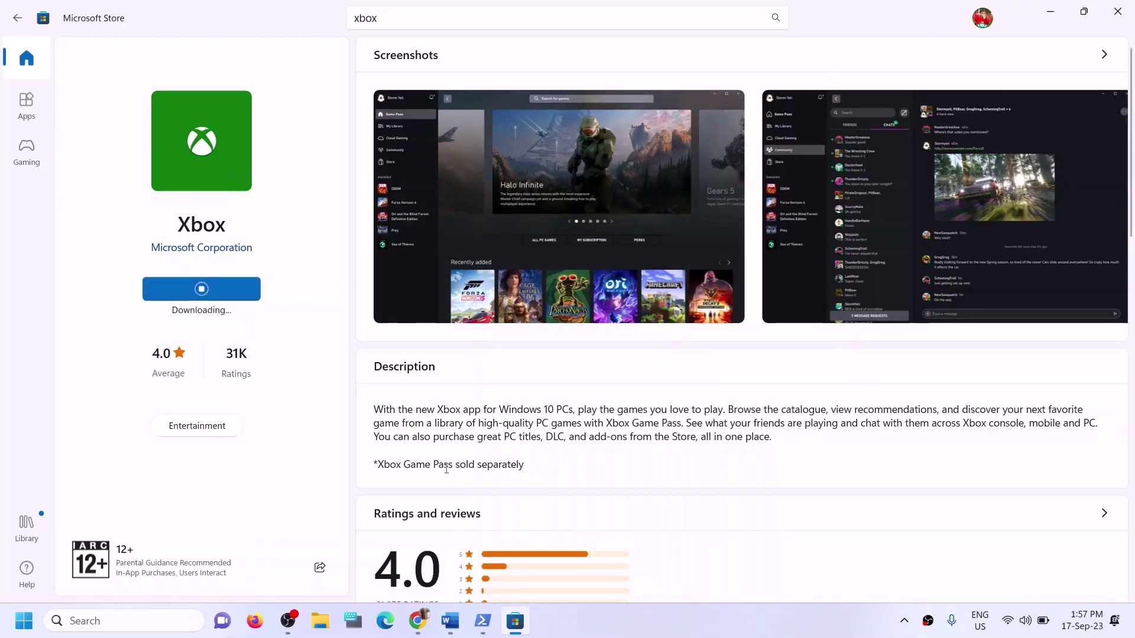
{"action": "left_click", "coordinate": [458, 620]}
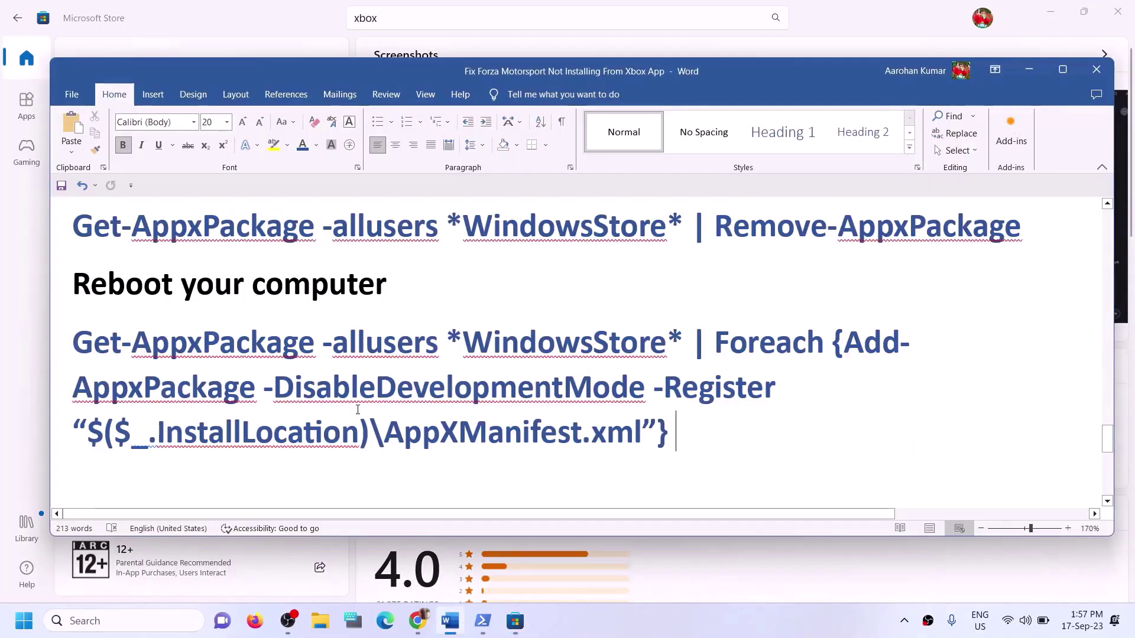
{"action": "scroll", "coordinate": [357, 409], "scroll_direction": "down", "scroll_amount": 2}
Scroll the guide to Step 12, close File Explorer, and open Settings with Win+I
{"action": "scroll", "coordinate": [358, 410], "scroll_direction": "down", "scroll_amount": 3}
{"action": "left_click_drag", "start_coordinate": [201, 366], "coordinate": [511, 374]}
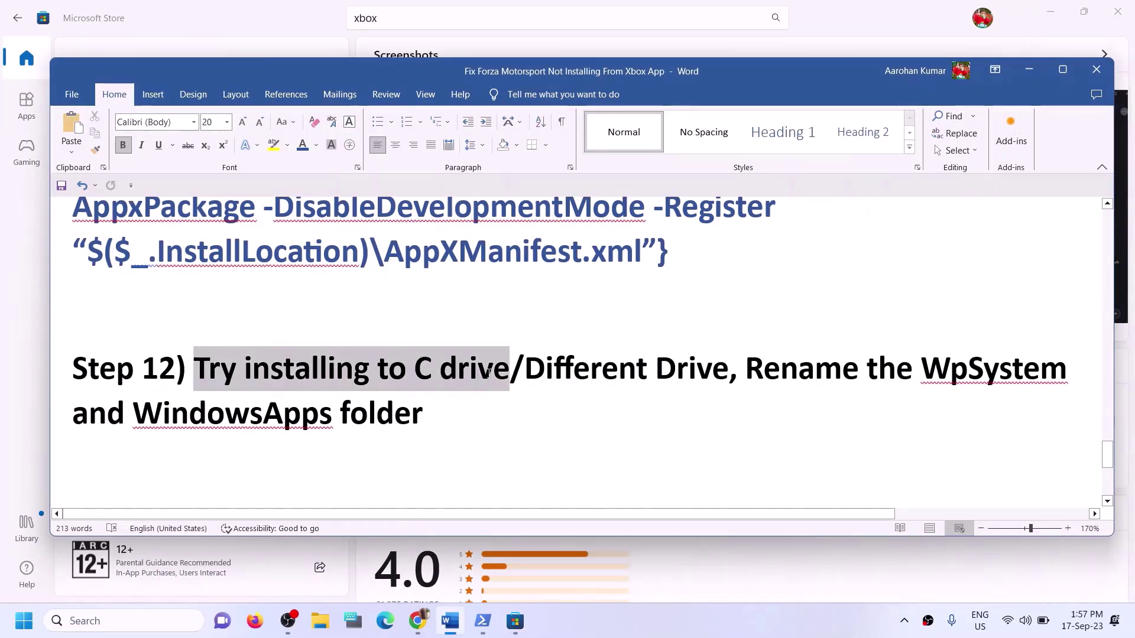
{"action": "left_click", "coordinate": [545, 366]}
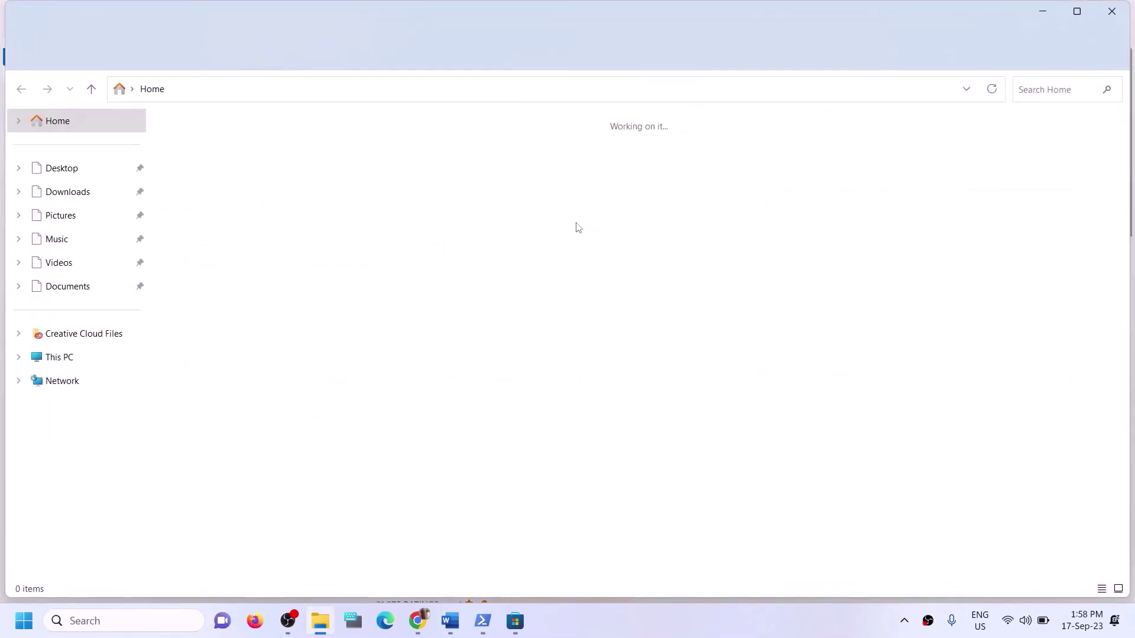
{"action": "left_click", "coordinate": [1122, 22]}
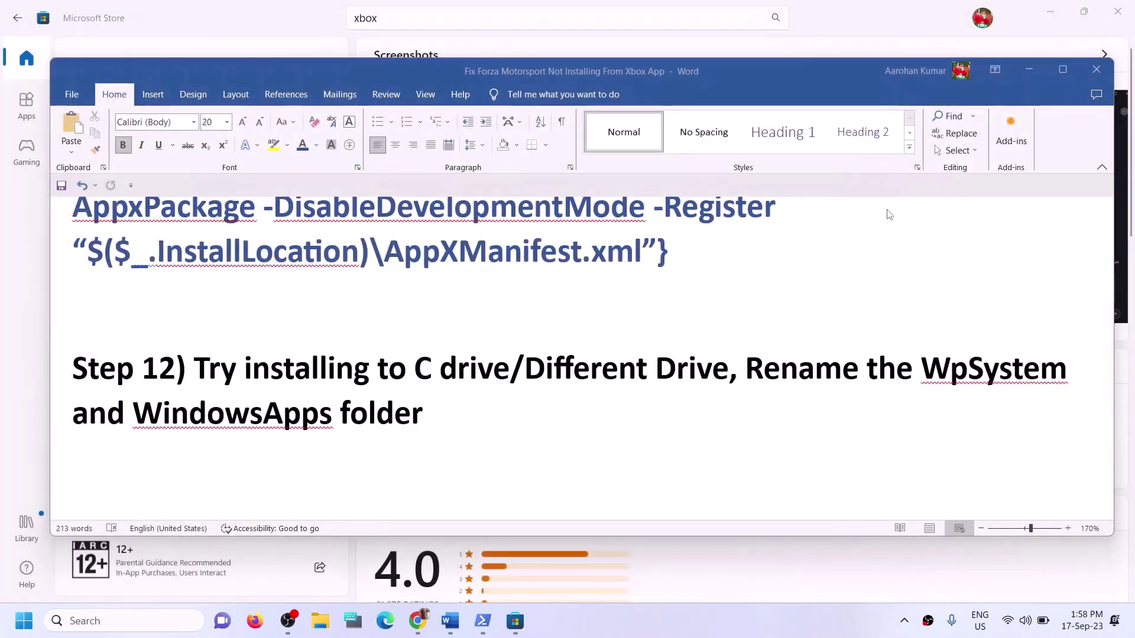
{"action": "key", "text": "super+i"}
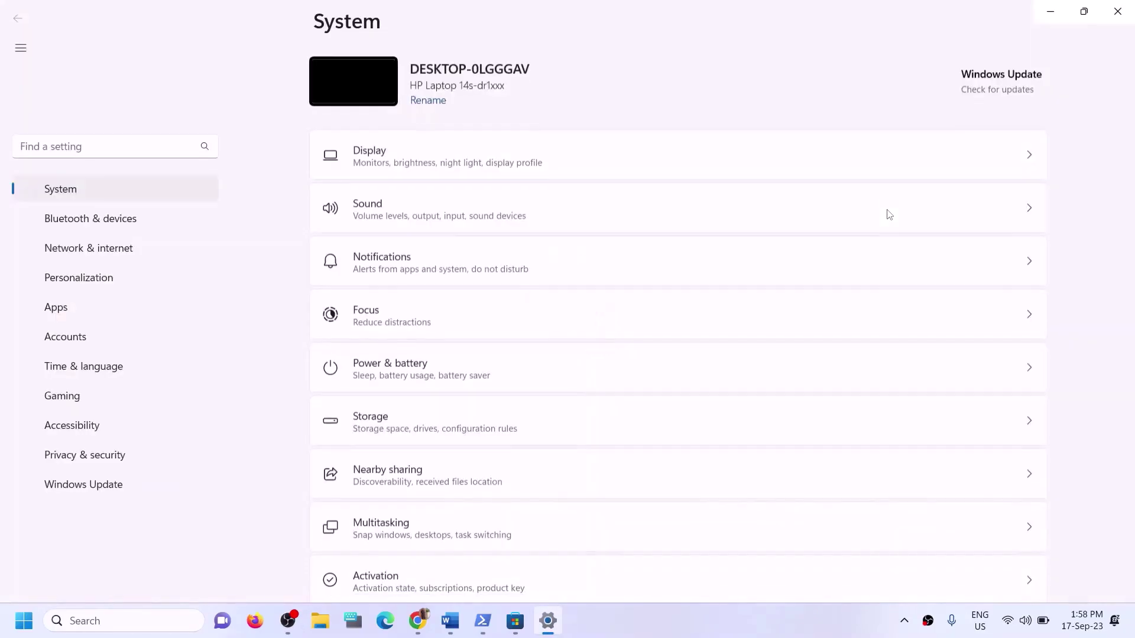
Confirm Advanced app settings allows apps from Anywhere, then open the Installed apps list
{"action": "left_click", "coordinate": [78, 287]}
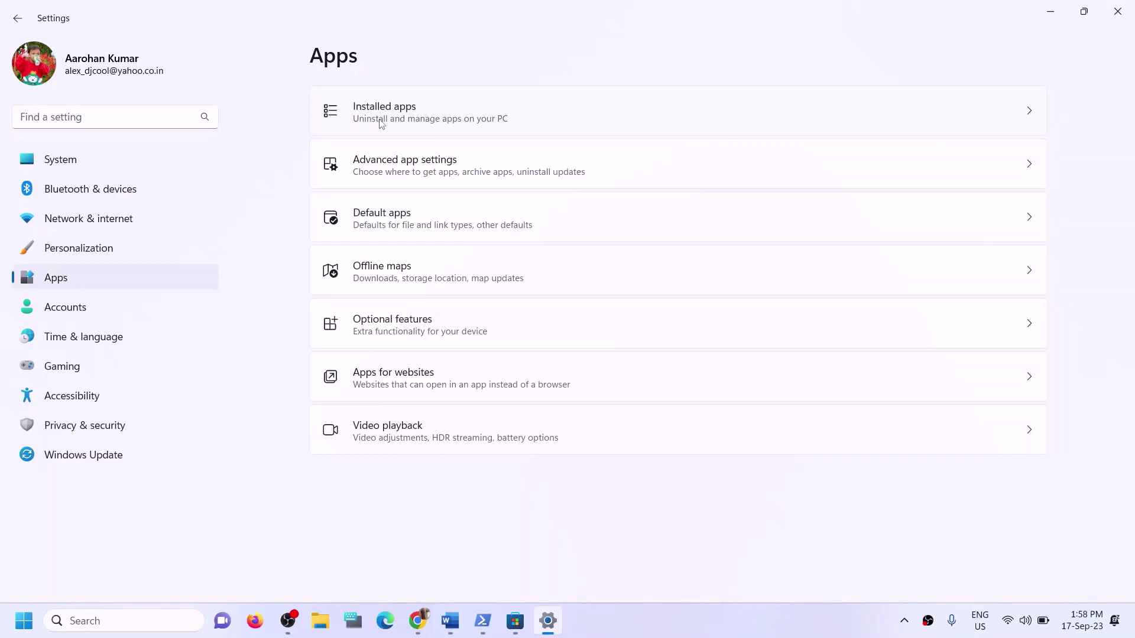
{"action": "left_click", "coordinate": [431, 171]}
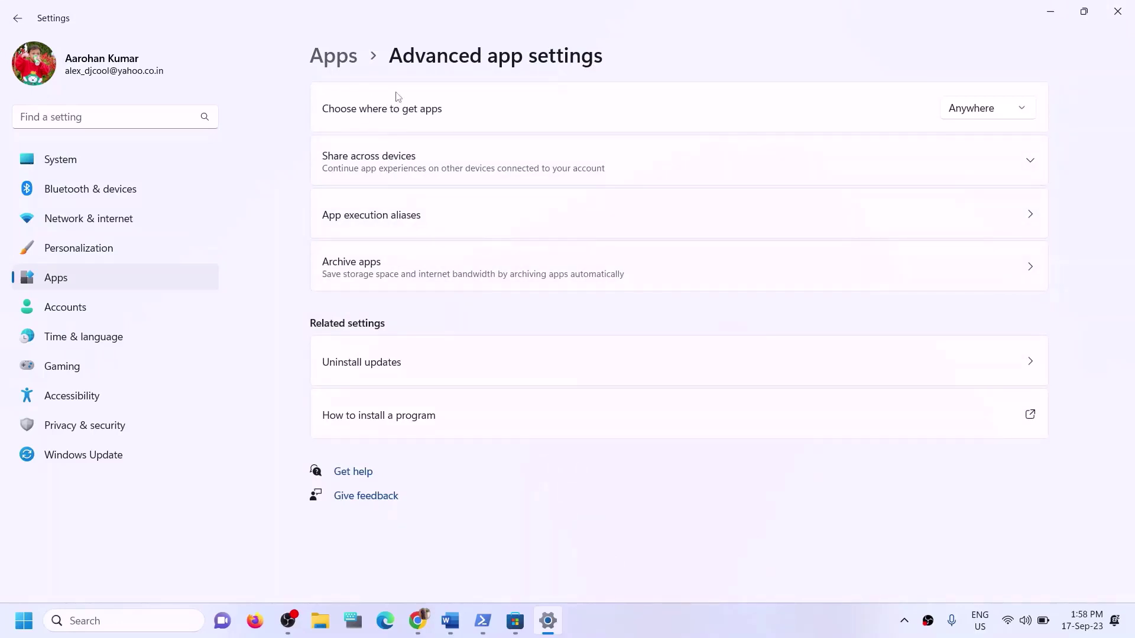
{"action": "left_click", "coordinate": [359, 68]}
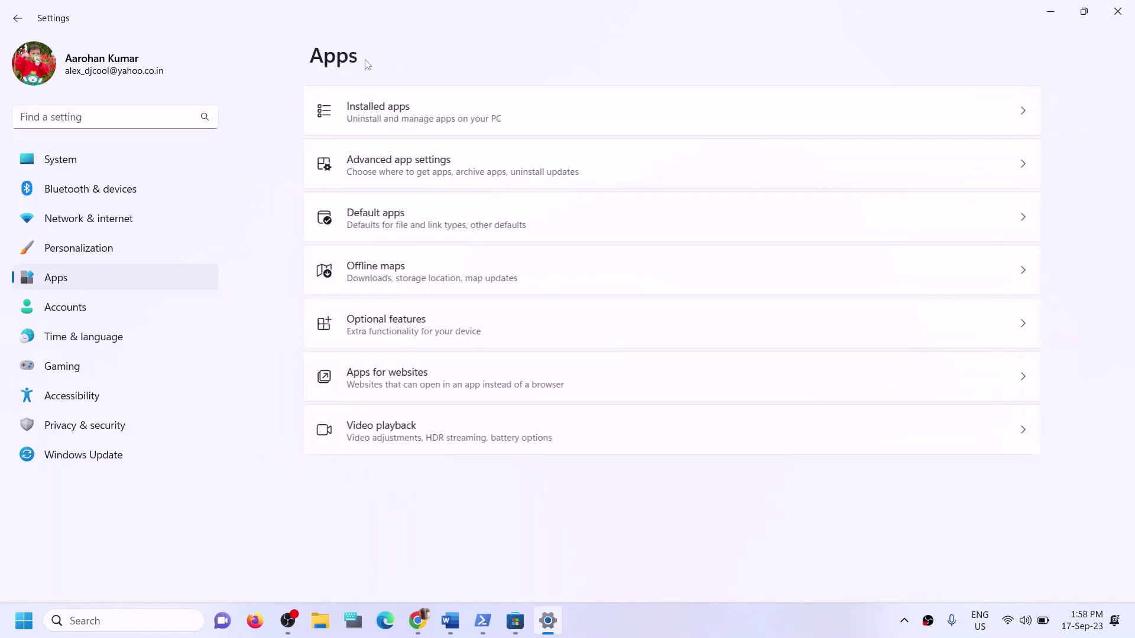
{"action": "left_click", "coordinate": [374, 117]}
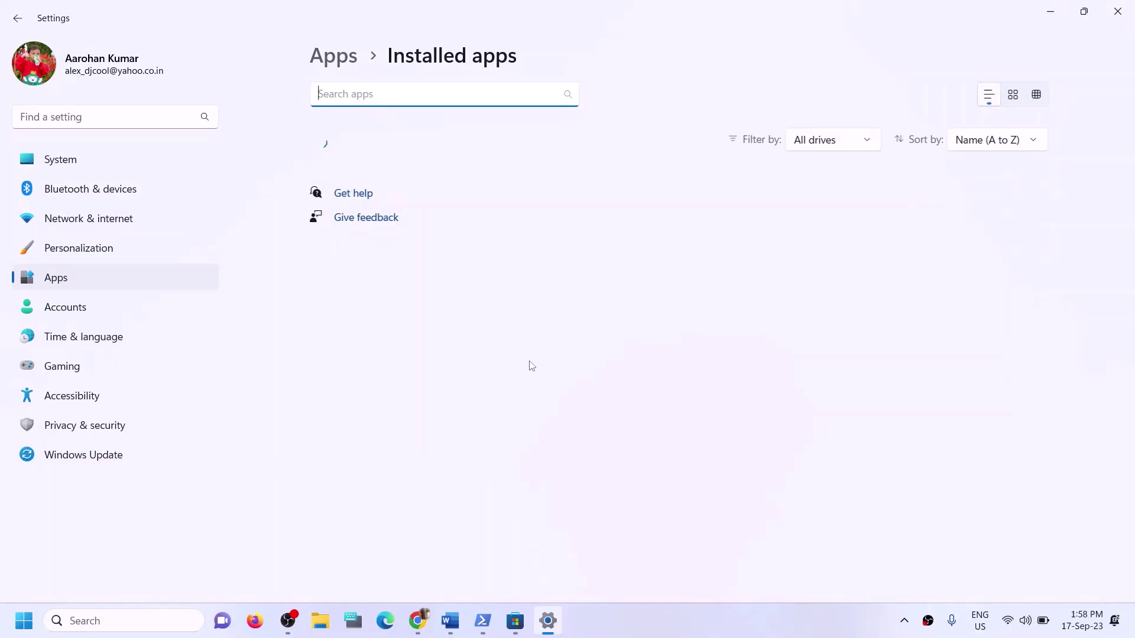